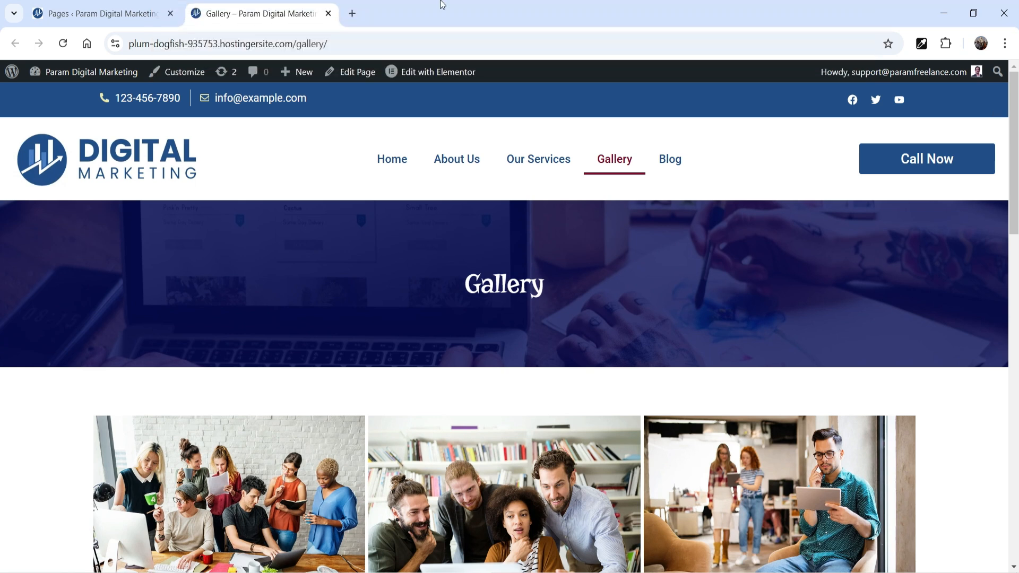
# Create a new page titled Pricing and publish it
pyautogui.click(106, 14)
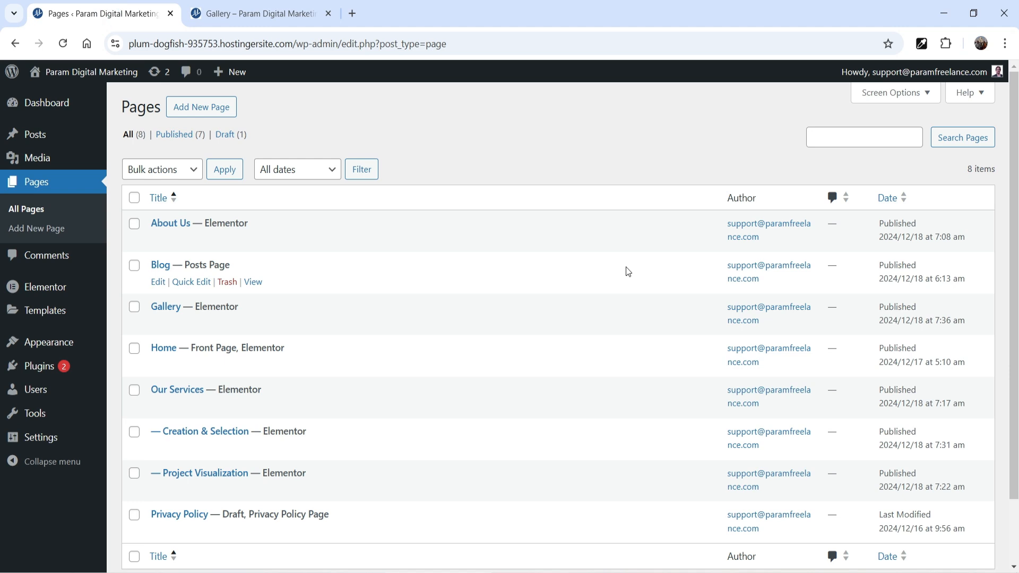
pyautogui.click(193, 109)
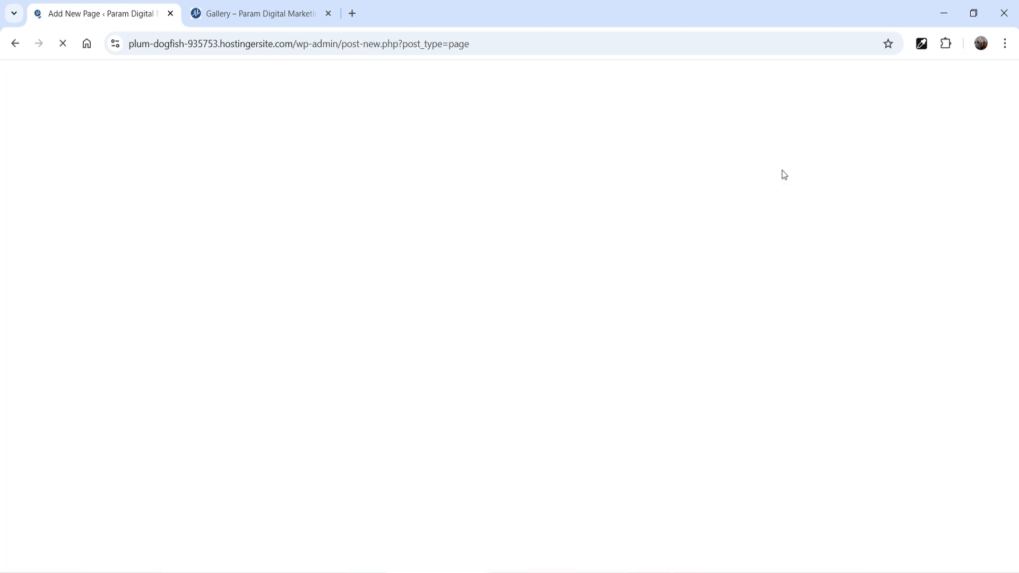
pyautogui.write('Pricing')
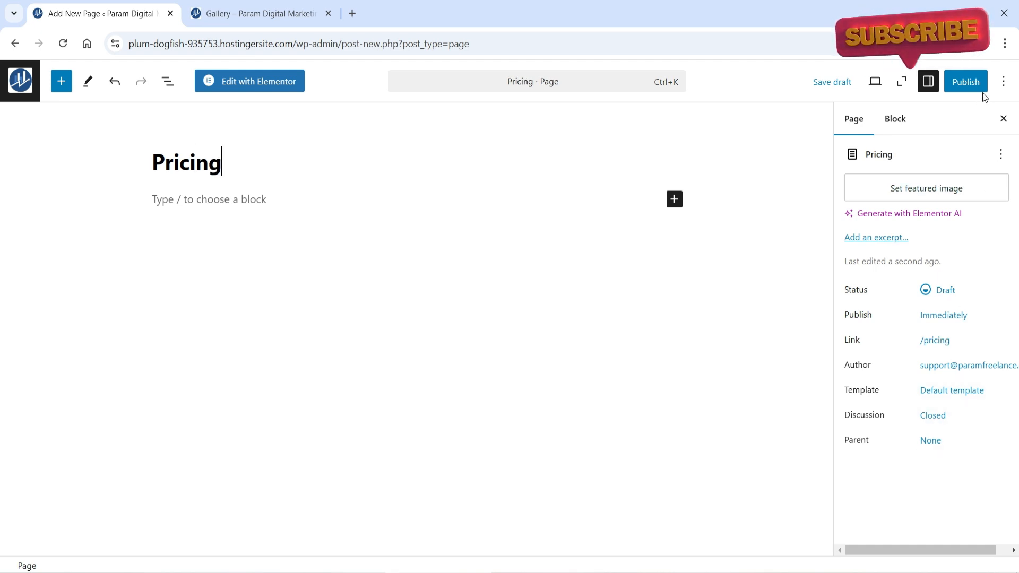
pyautogui.click(966, 81)
pyautogui.click(966, 81)
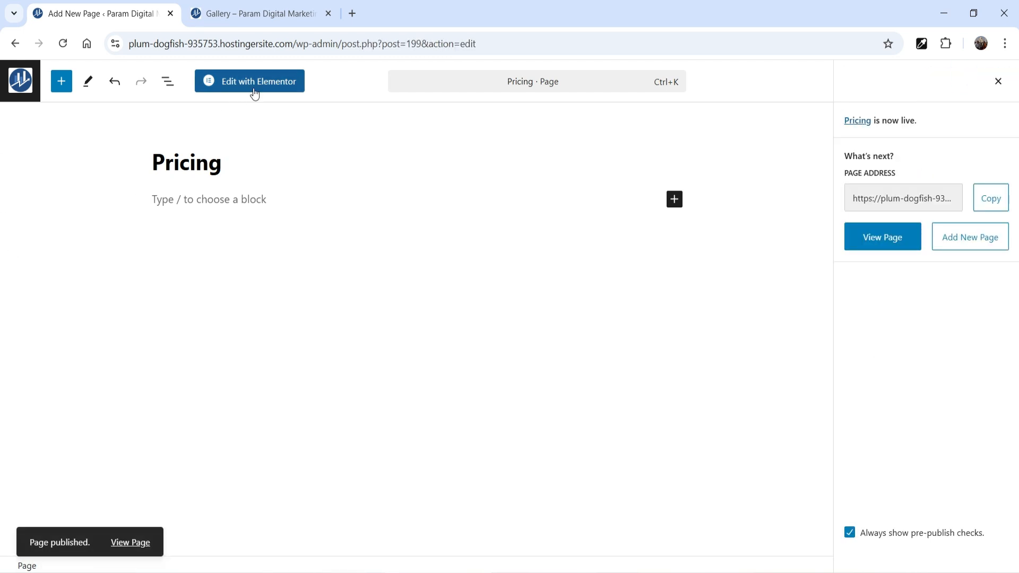
# Open the Pricing page in the Elementor editor and add a single flexbox container with column direction below the banner
pyautogui.click(255, 88)
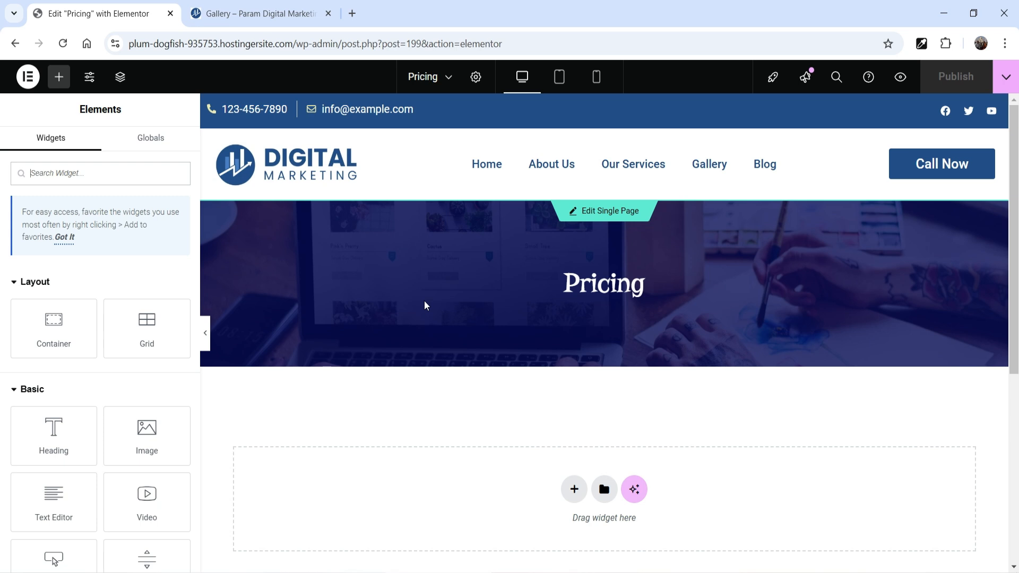
pyautogui.scroll(-5, 526, 334)
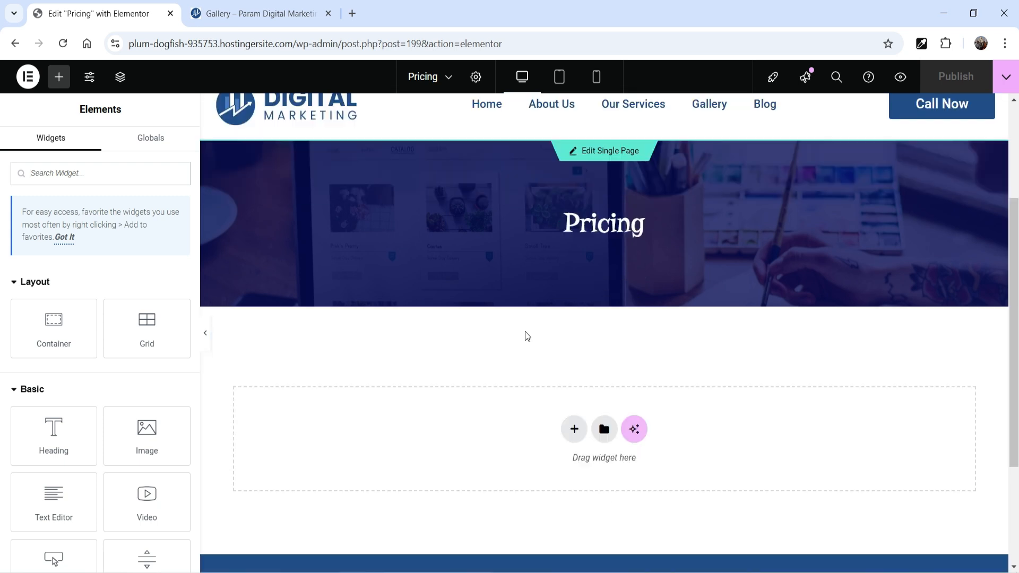
pyautogui.click(566, 222)
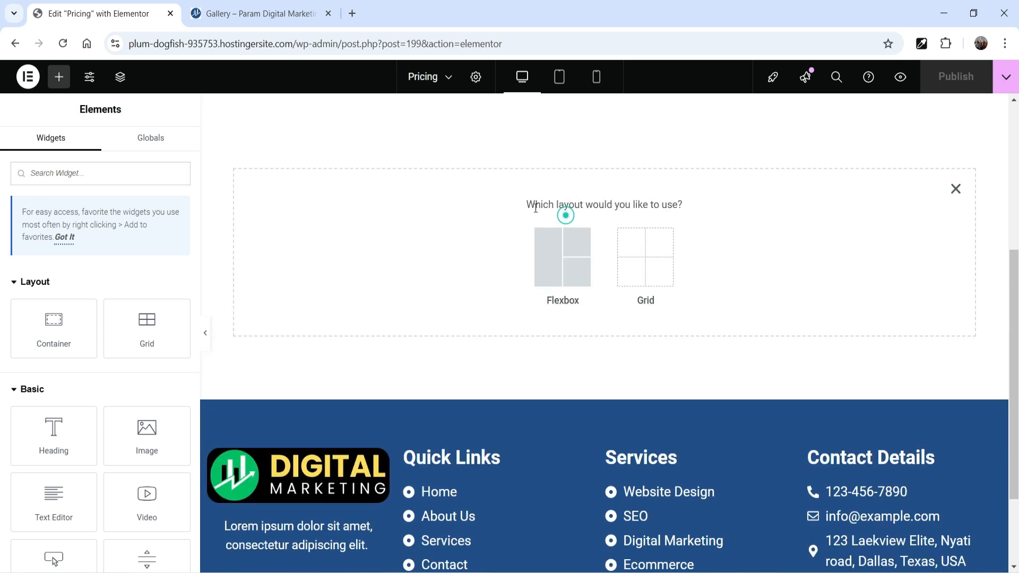
pyautogui.click(536, 263)
pyautogui.click(422, 250)
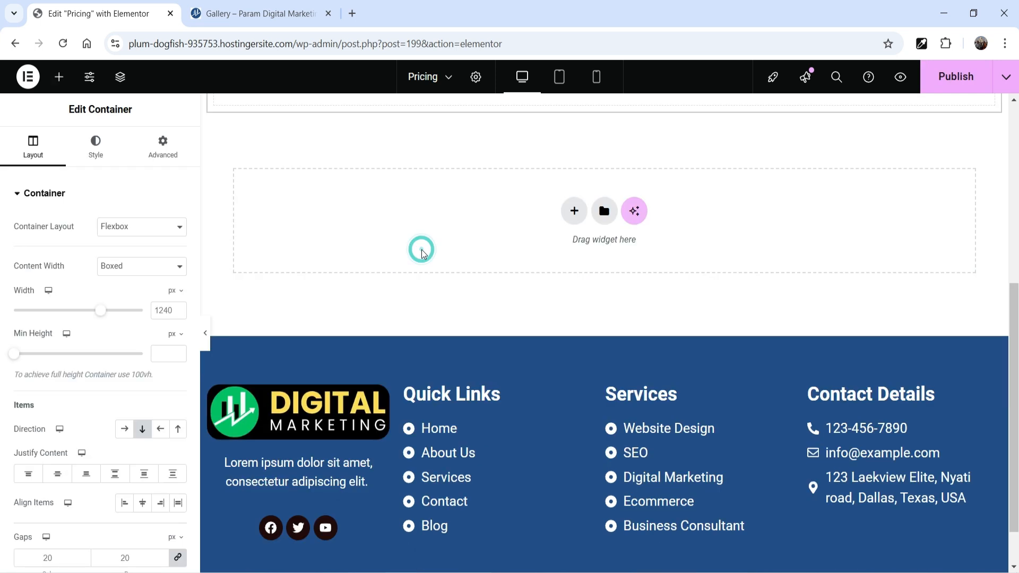
# Unlink the new container's padding values and set the top and bottom padding to 60 px, with right and left at 0
pyautogui.scroll(3, 514, 336)
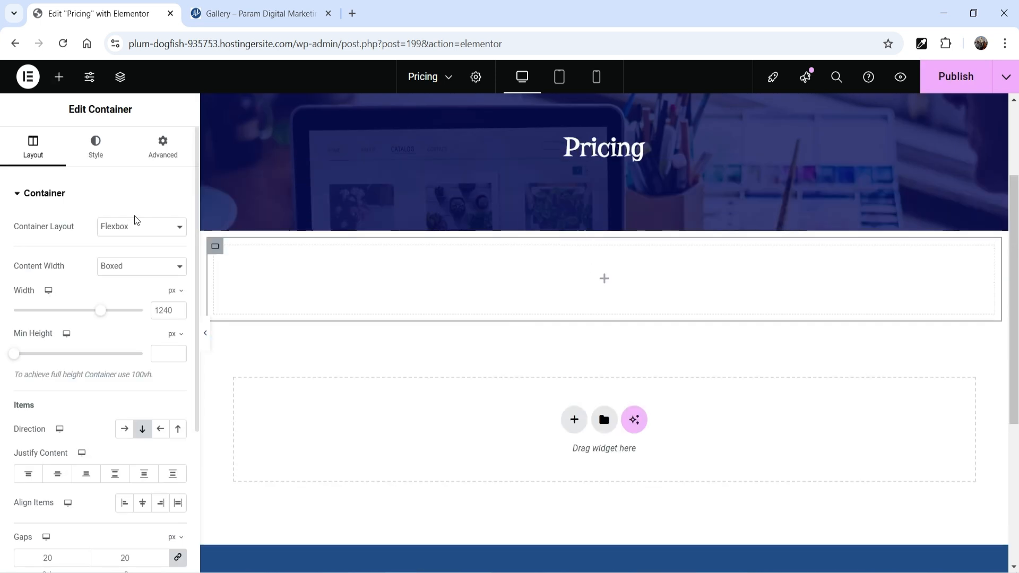
pyautogui.click(163, 155)
pyautogui.click(178, 296)
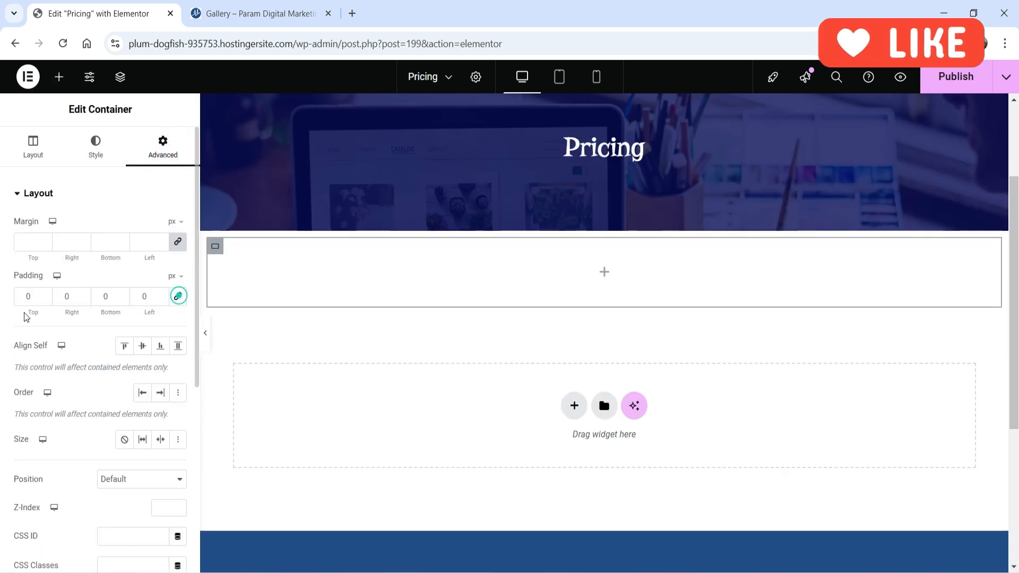
pyautogui.click(27, 296)
pyautogui.write('6')
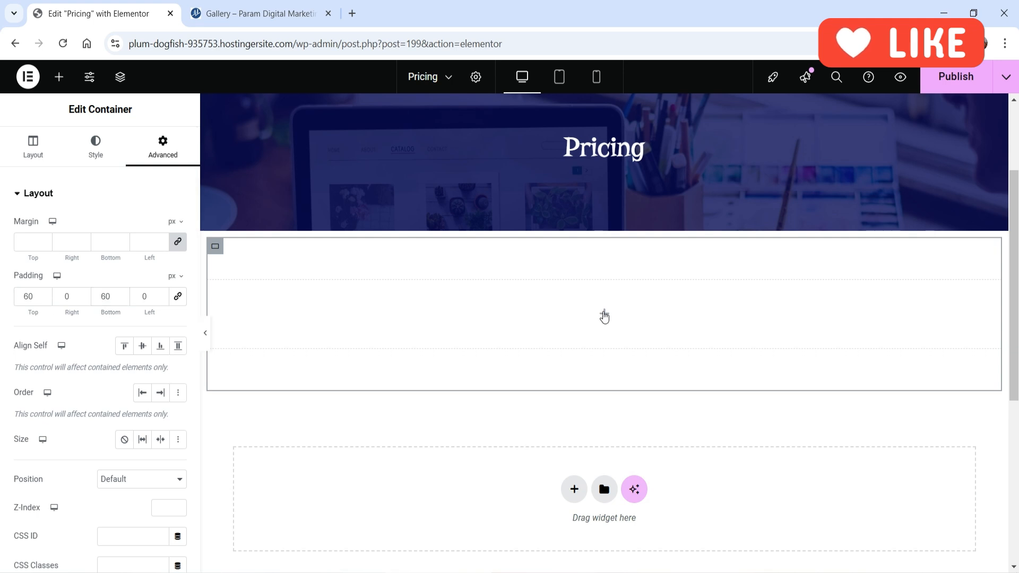
# Search the widgets for "price" and place a Price List widget inside the new container
pyautogui.click(604, 314)
pyautogui.click(105, 174)
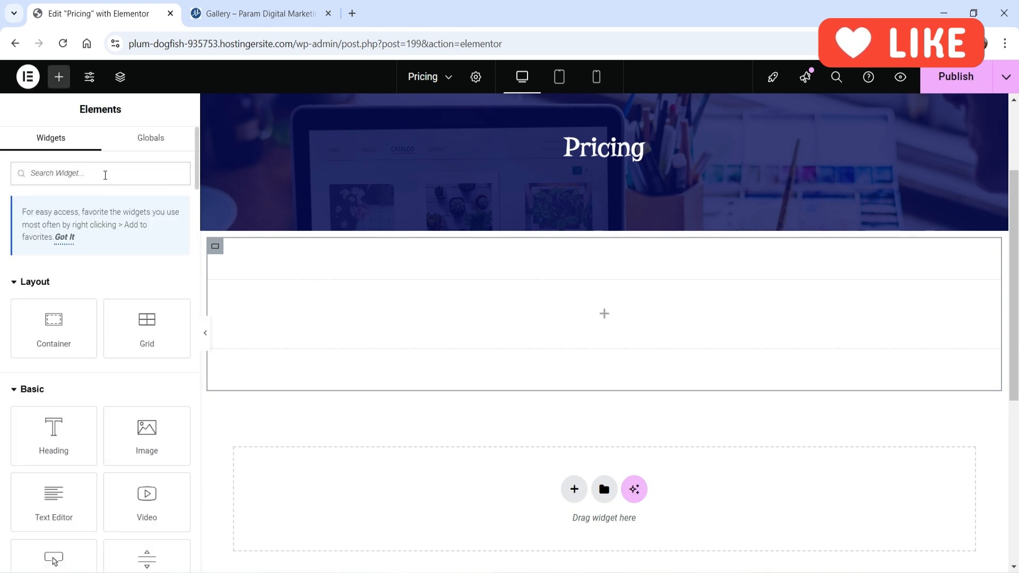
pyautogui.write('pr')
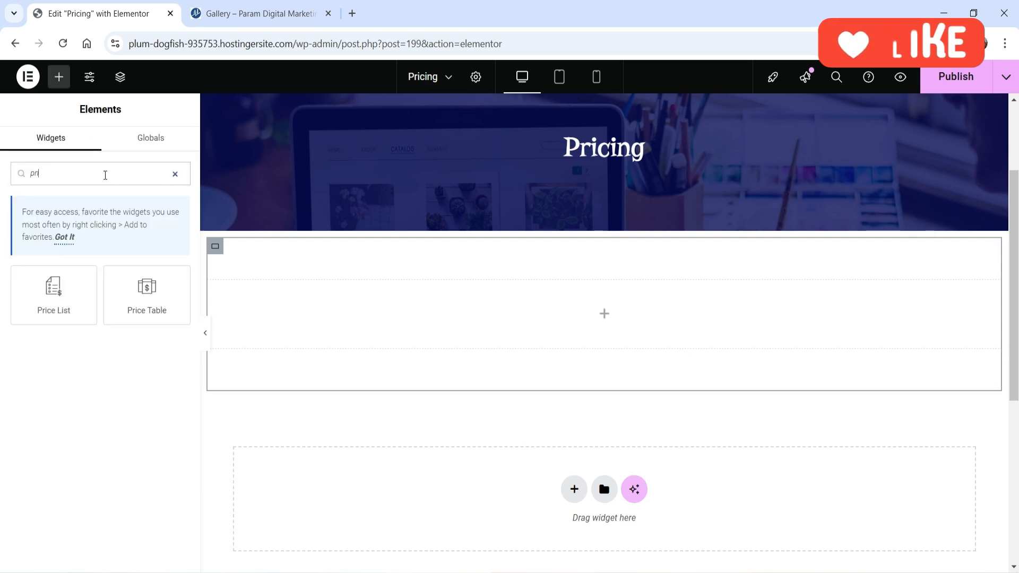
pyautogui.write('ice')
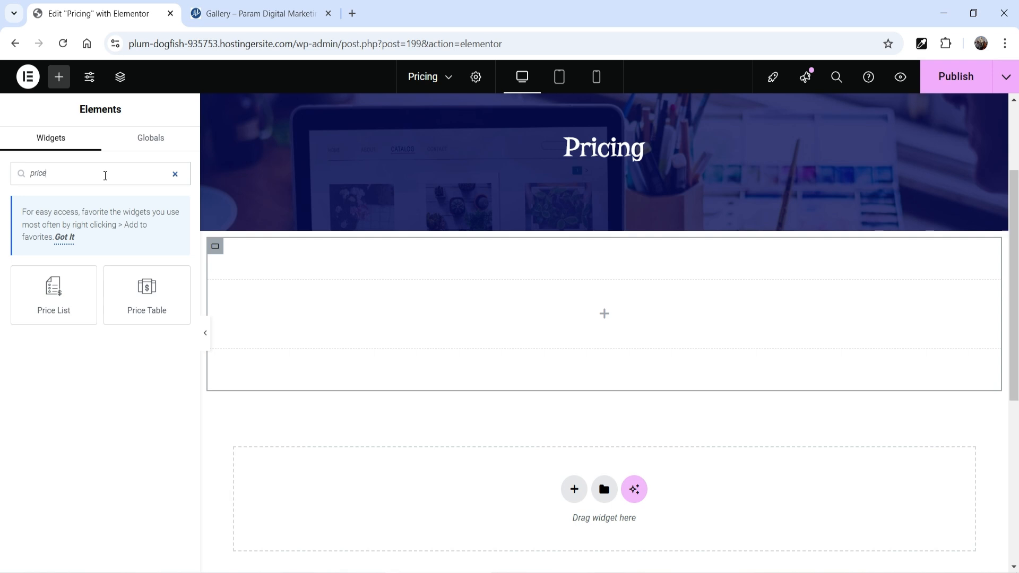
pyautogui.moveTo(53, 294); pyautogui.dragTo(591, 348)
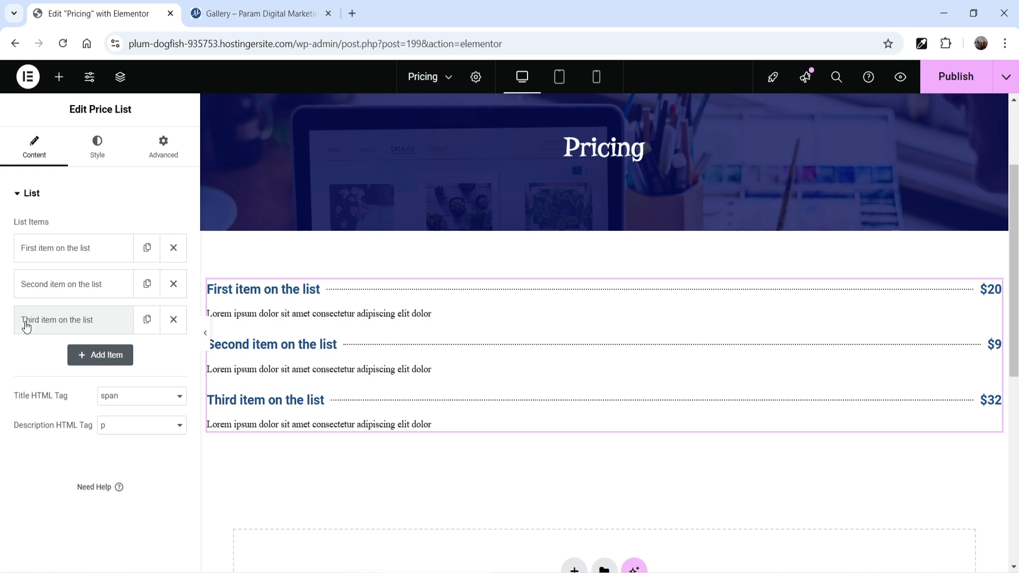
# Set the first price list item's title to "Chicken Curry" and its price to $15
pyautogui.click(73, 255)
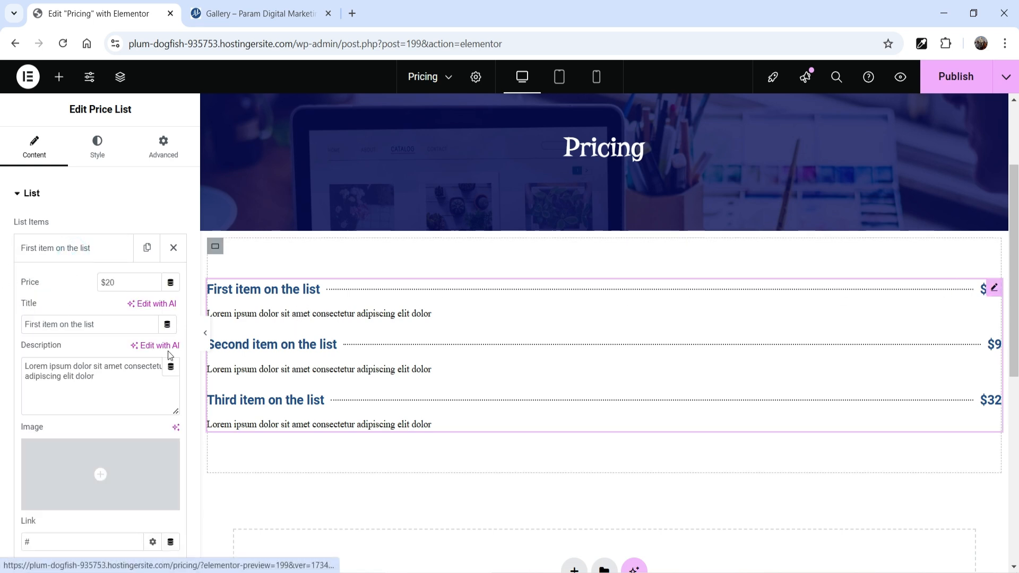
pyautogui.doubleClick(51, 325)
pyautogui.click(51, 326)
pyautogui.tripleClick(51, 325)
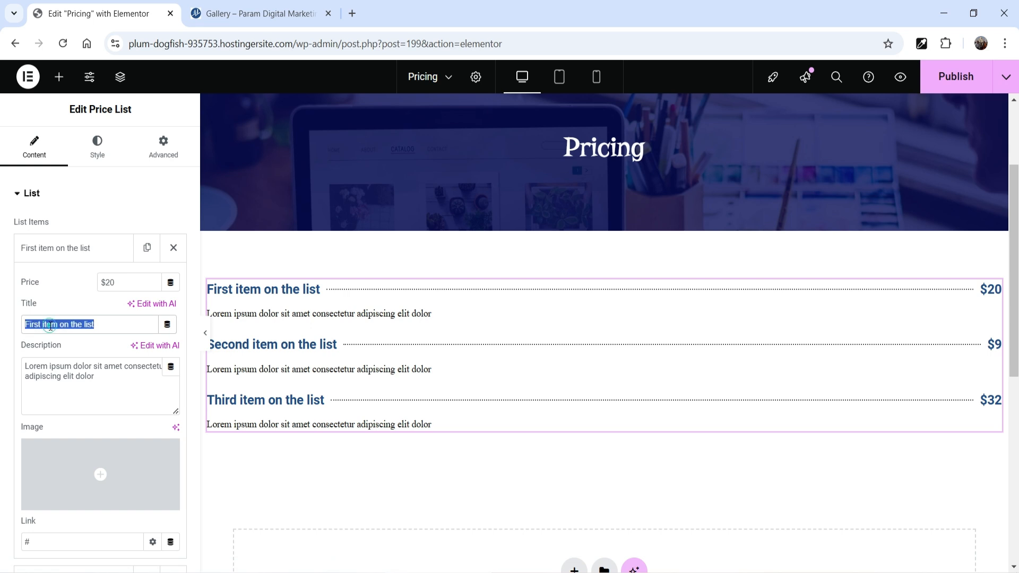
pyautogui.tripleClick(66, 374)
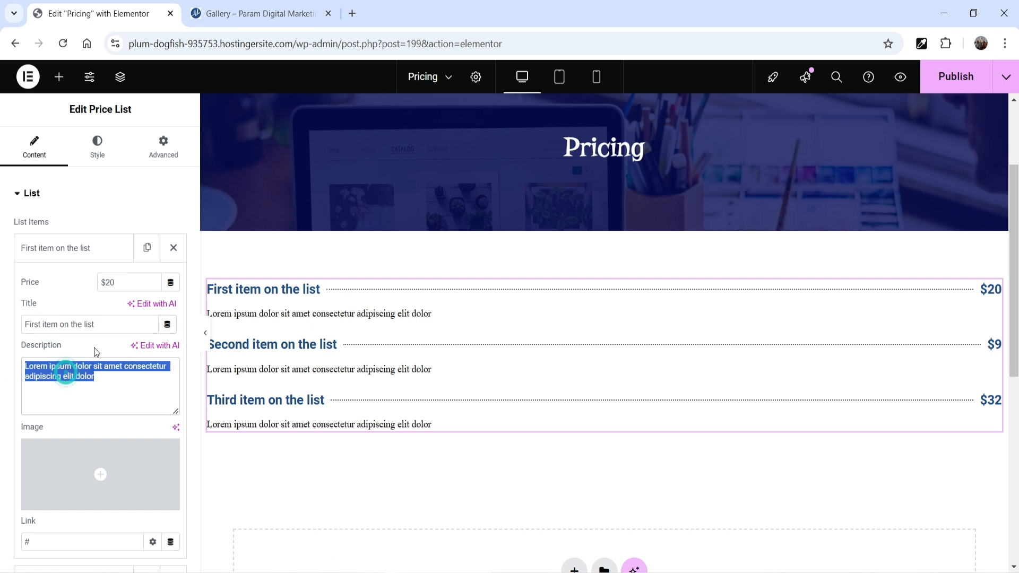
pyautogui.tripleClick(115, 325)
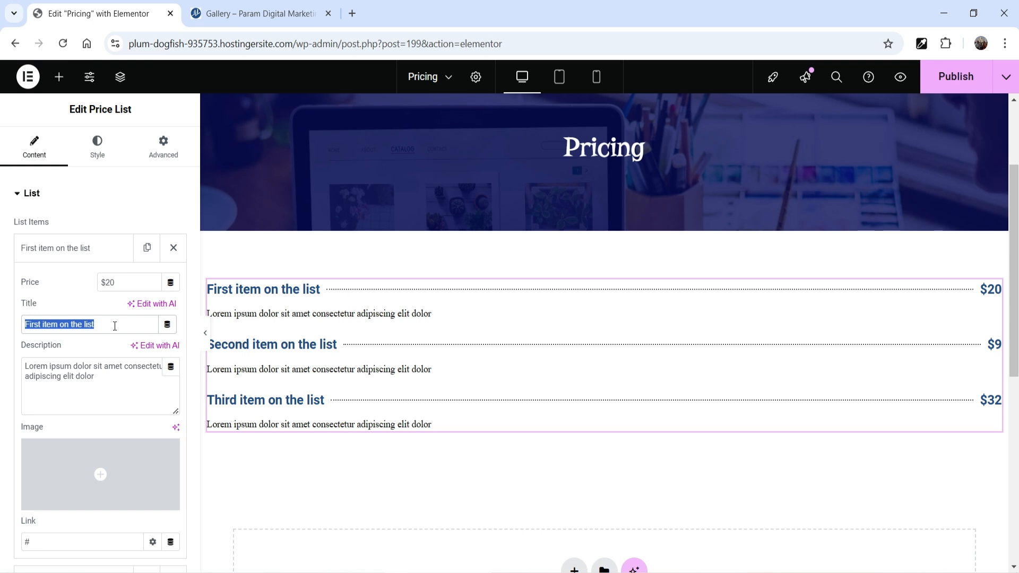
pyautogui.write('Chicken')
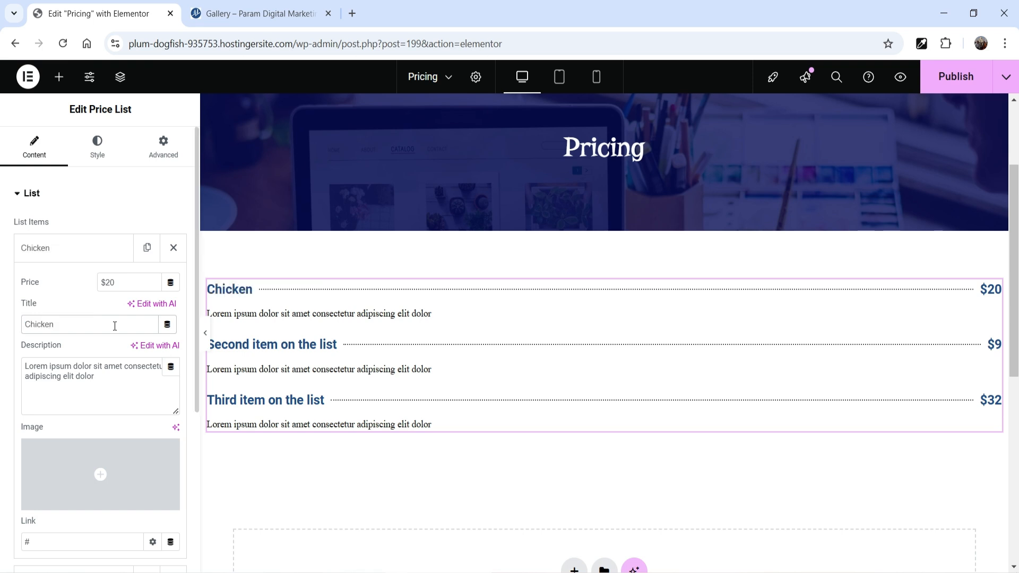
pyautogui.write(' Curry')
pyautogui.tripleClick(53, 375)
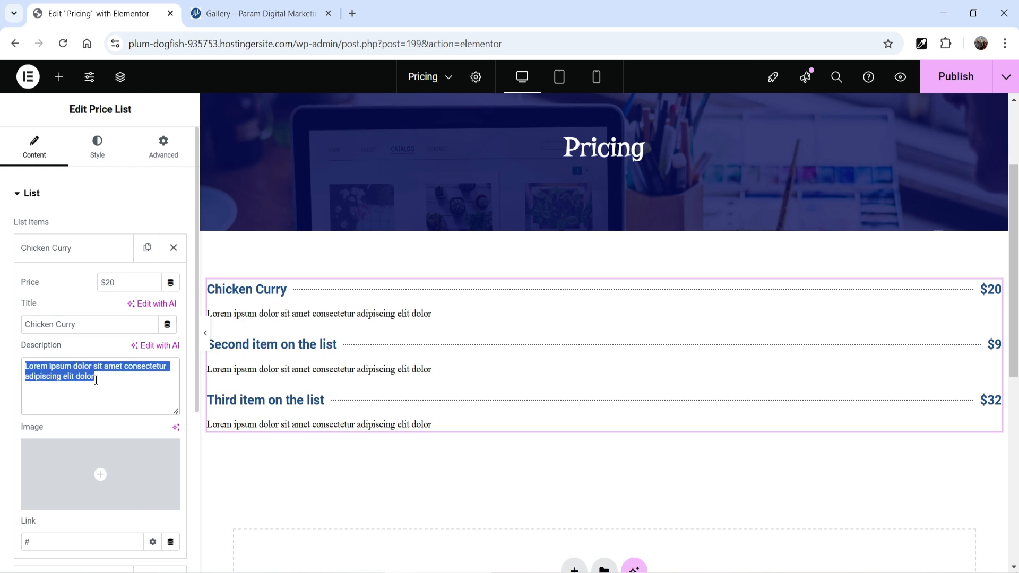
pyautogui.moveTo(108, 281); pyautogui.dragTo(108, 280)
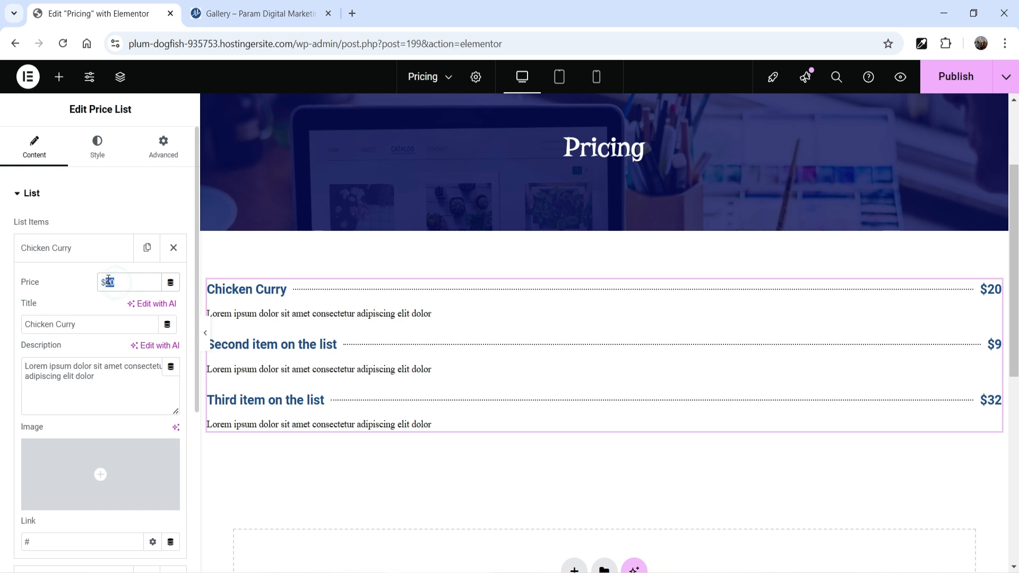
pyautogui.write('15')
pyautogui.click(64, 246)
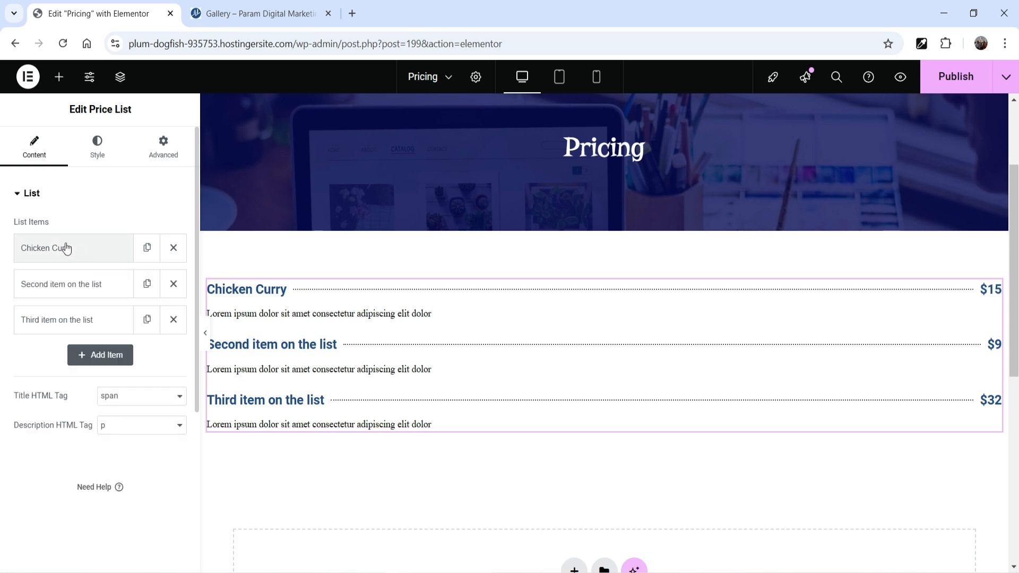
# Set the second price list item's title to "Biryani" and its price to $10
pyautogui.click(59, 296)
pyautogui.moveTo(25, 360); pyautogui.dragTo(113, 359)
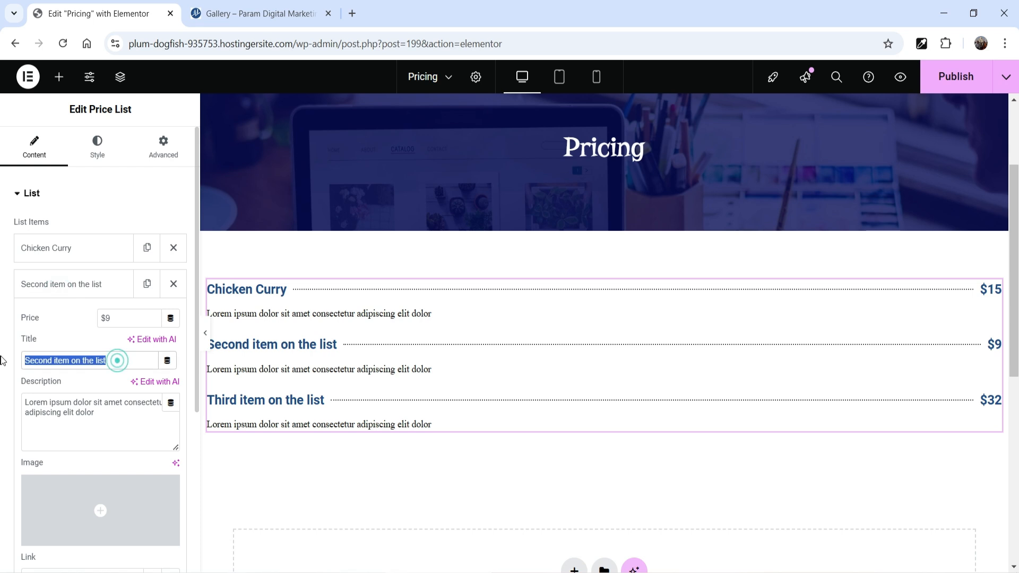
pyautogui.write('Bir')
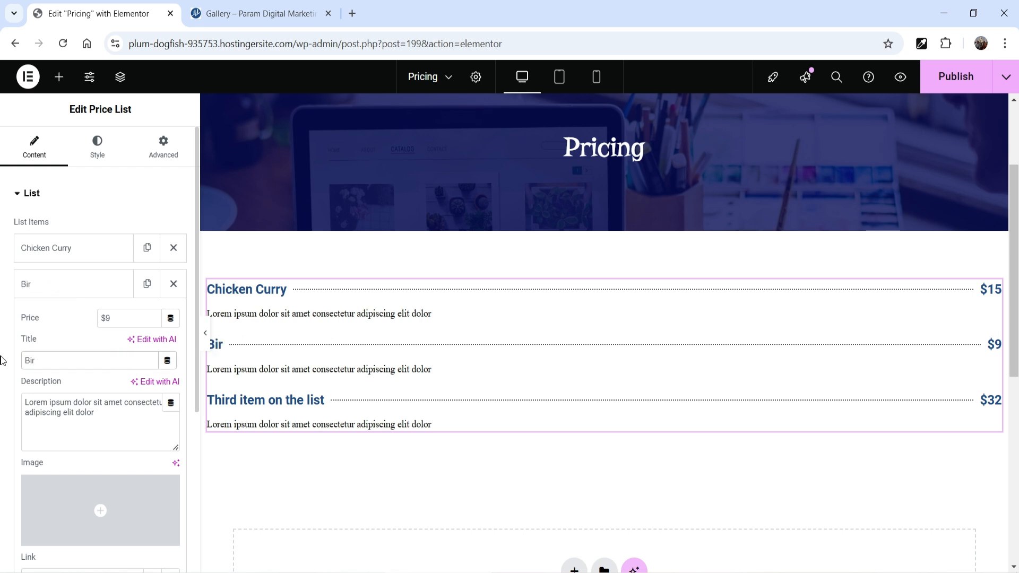
pyautogui.write('yani')
pyautogui.doubleClick(107, 318)
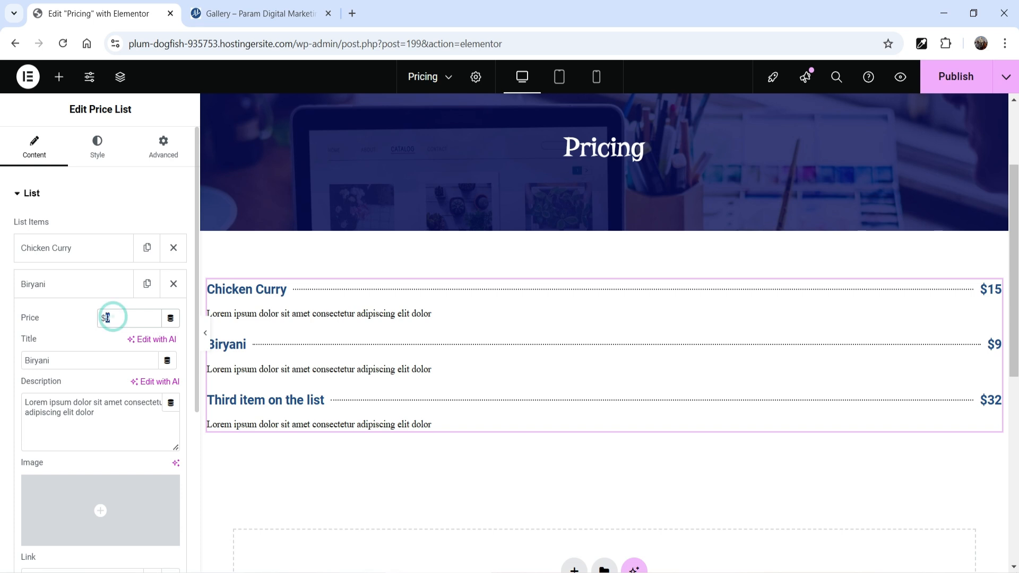
pyautogui.write('10')
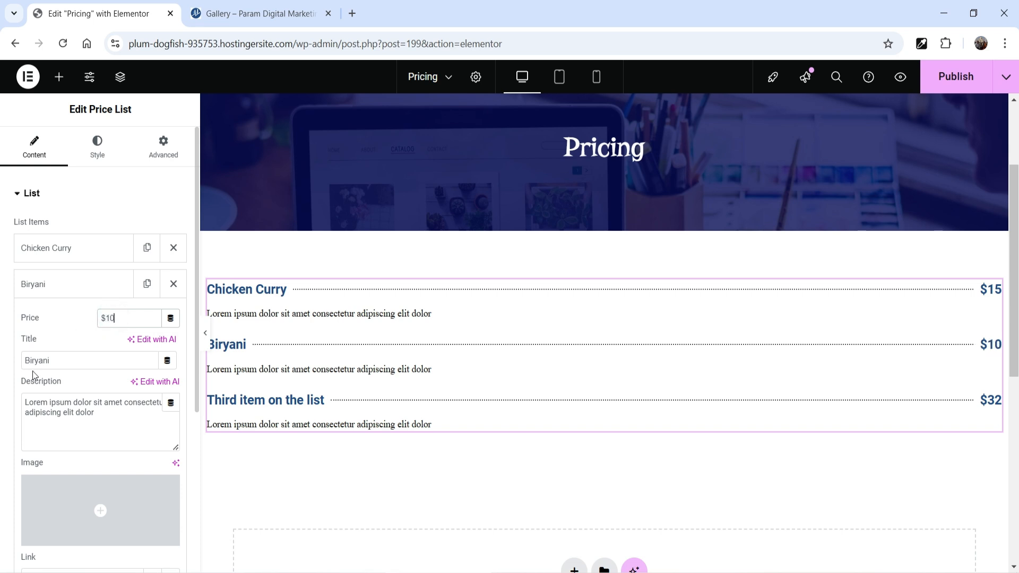
pyautogui.click(57, 285)
# Set the third price list item's title to "Vegetable Salad" and its price to $9
pyautogui.click(64, 320)
pyautogui.click(124, 396)
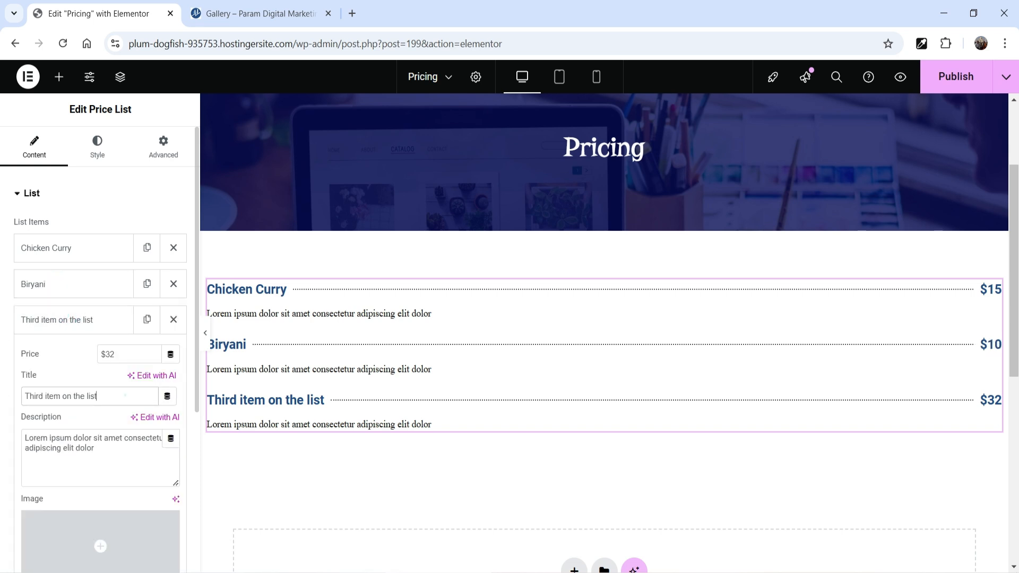
pyautogui.tripleClick(125, 396)
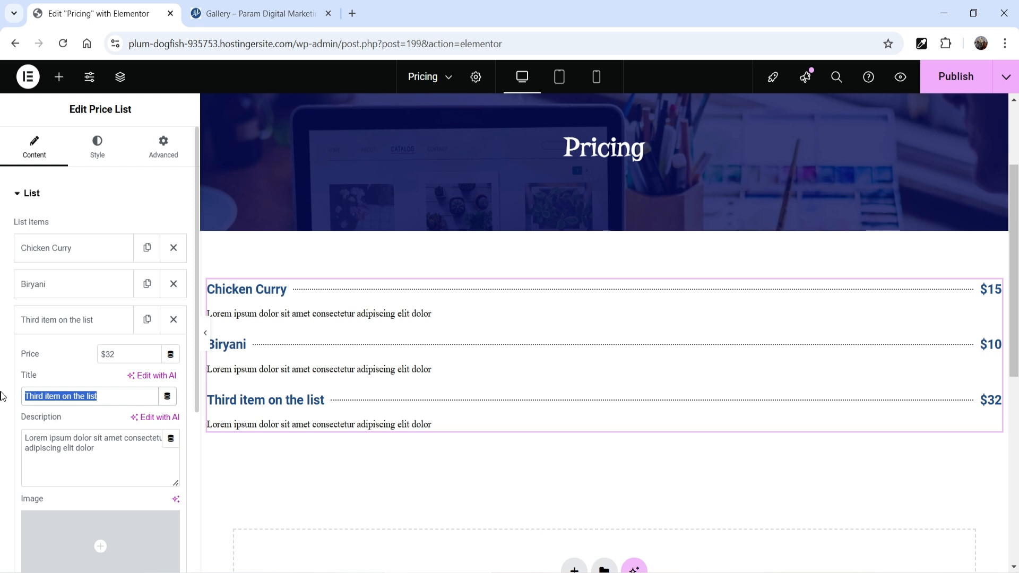
pyautogui.write('Vegeta')
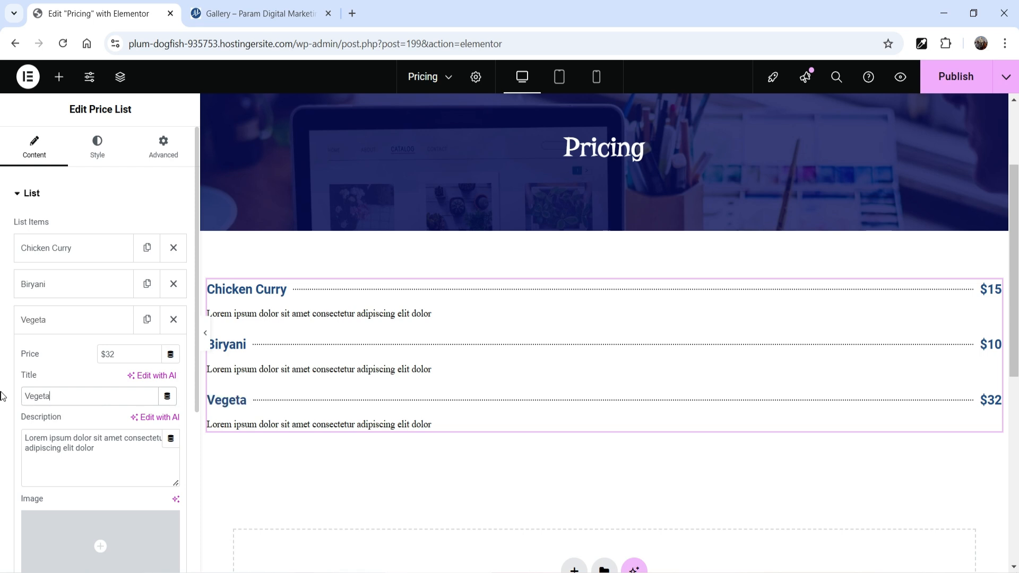
pyautogui.write('bles')
pyautogui.press('BackSpace')
pyautogui.write('Sal')
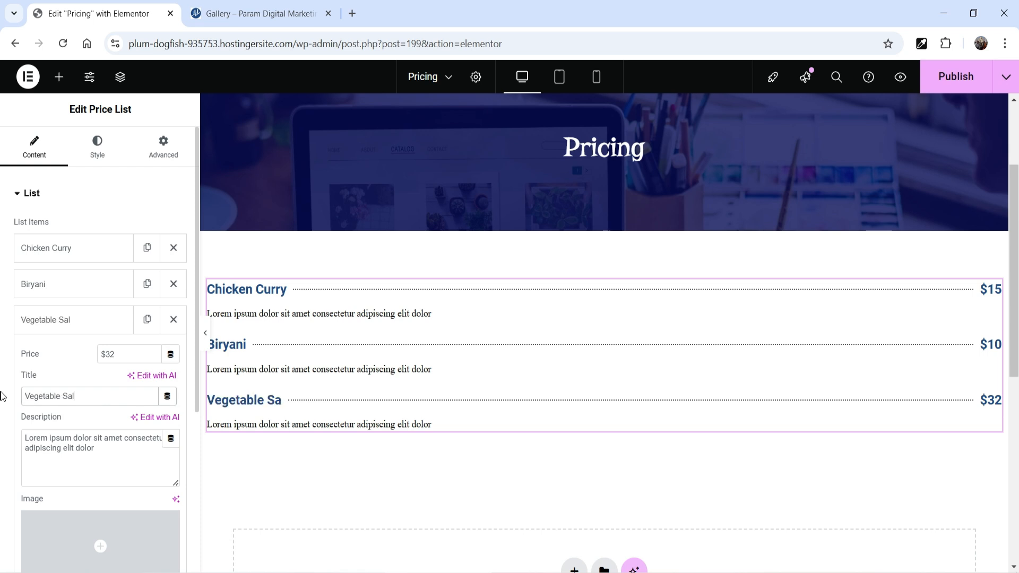
pyautogui.write('ad')
pyautogui.doubleClick(109, 354)
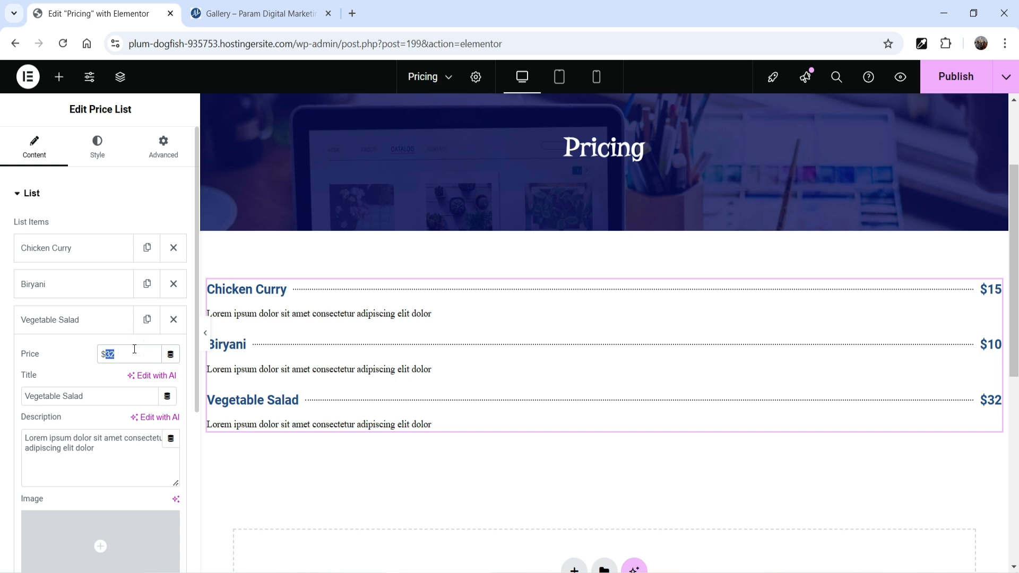
pyautogui.write('9')
pyautogui.click(72, 318)
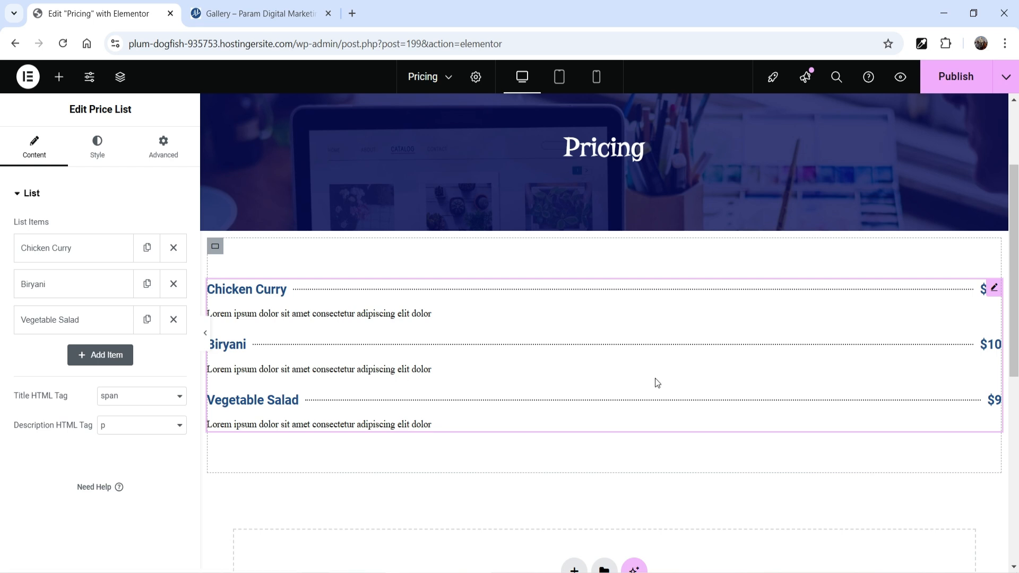
pyautogui.rightClick(215, 247)
pyautogui.click(281, 260)
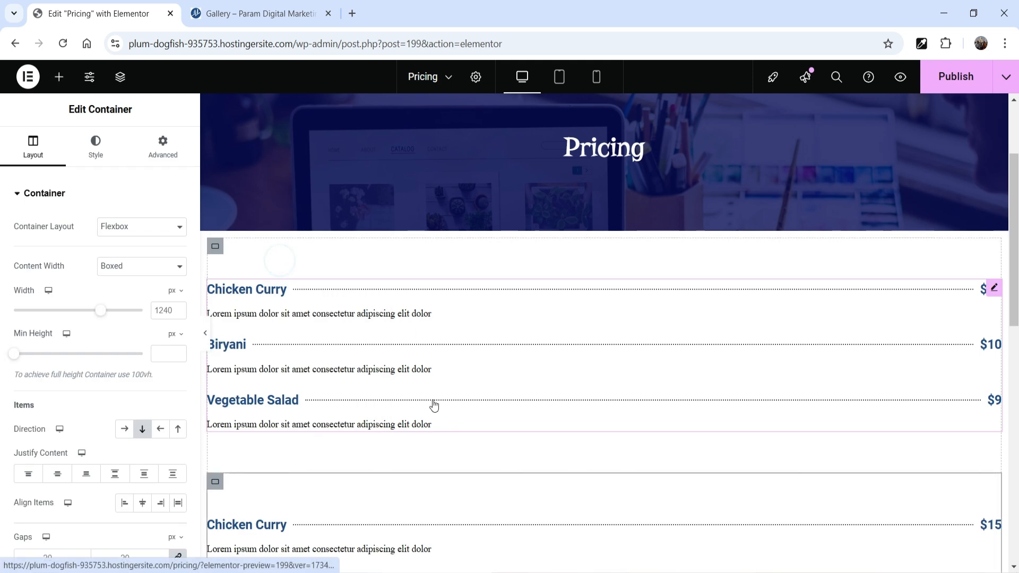
pyautogui.rightClick(211, 272)
pyautogui.press('Delete')
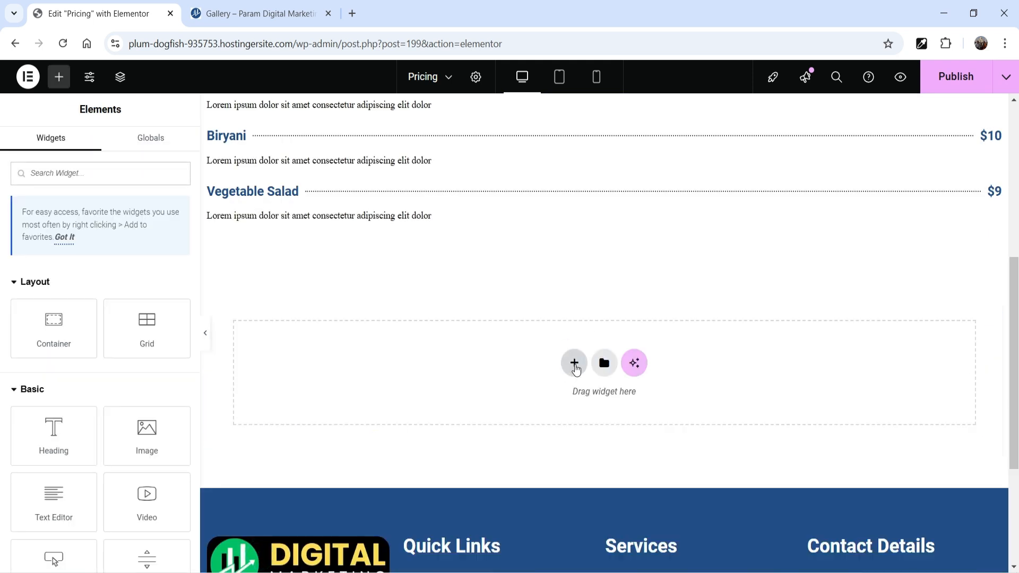
# Add a two-column flexbox container below the price list and move the price list into its first column
pyautogui.click(573, 362)
pyautogui.click(551, 409)
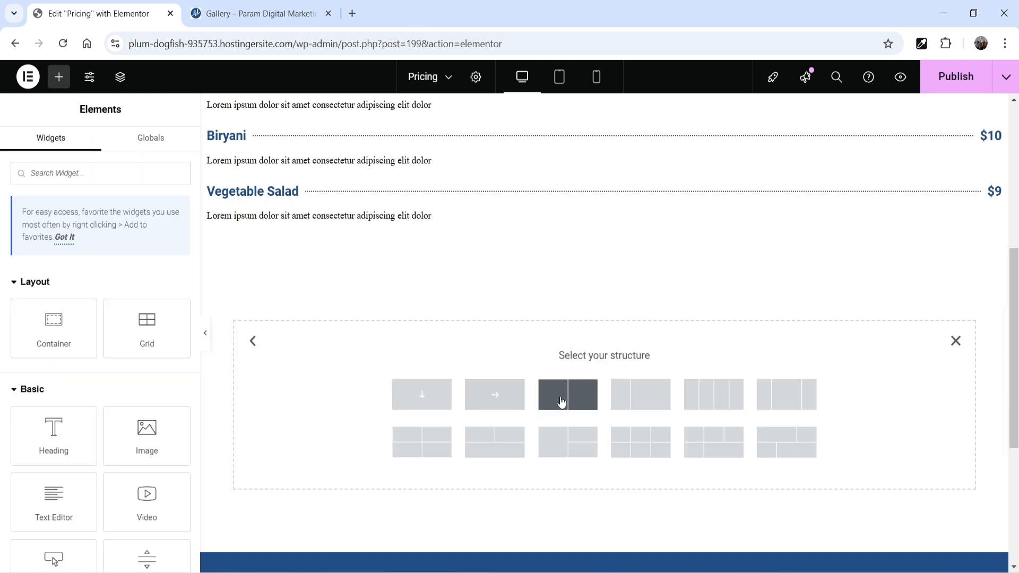
pyautogui.click(560, 399)
pyautogui.scroll(3, 559, 402)
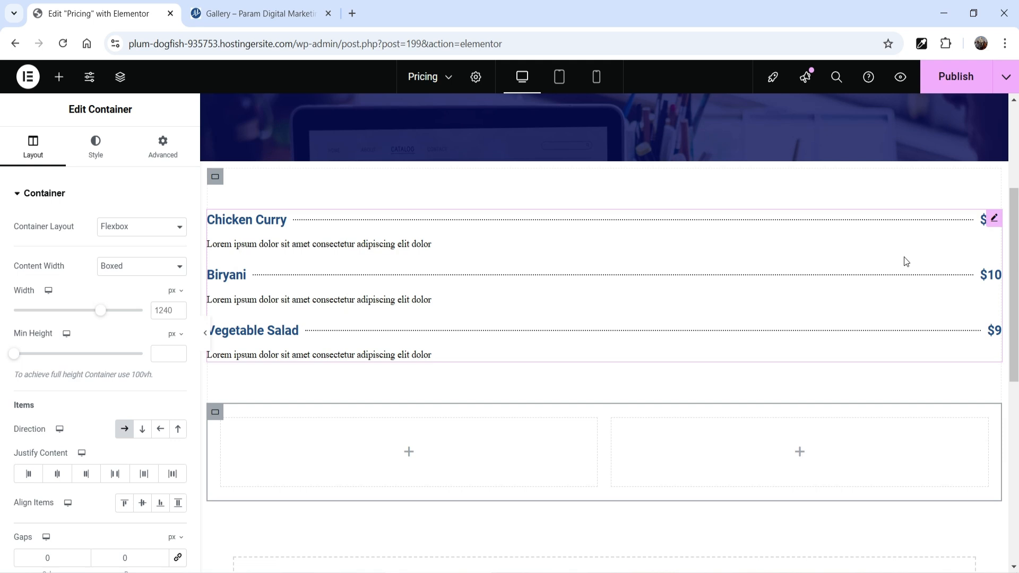
pyautogui.click(994, 216)
pyautogui.moveTo(485, 402); pyautogui.dragTo(425, 453)
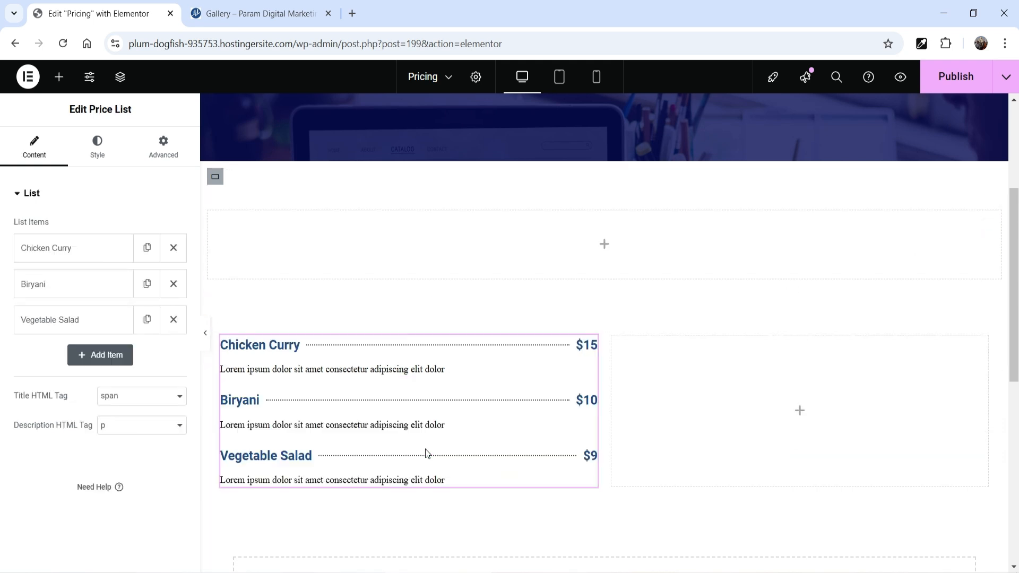
# Copy the price list and paste the copy into the second column of the container
pyautogui.rightClick(592, 349)
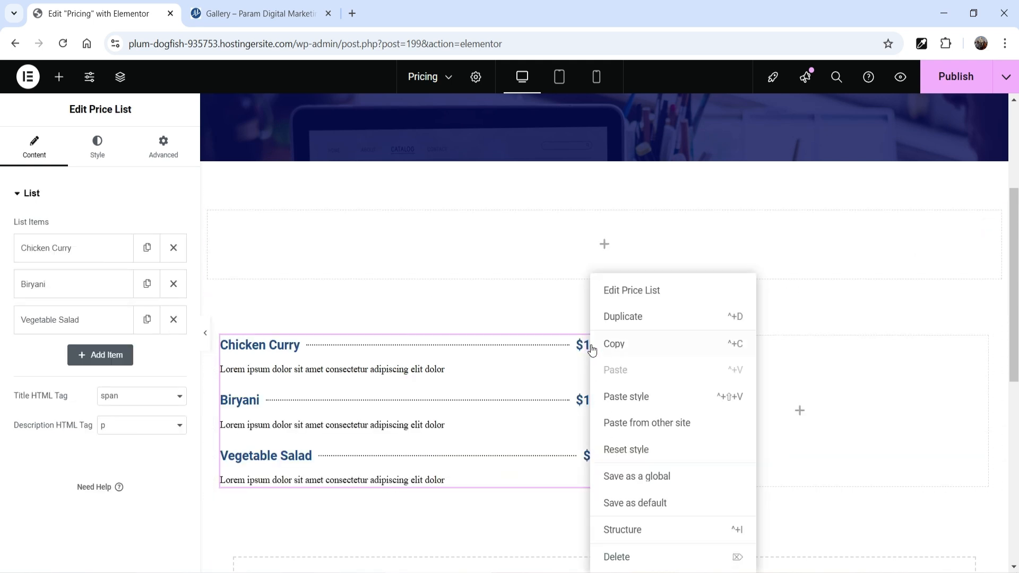
pyautogui.click(626, 352)
pyautogui.rightClick(767, 388)
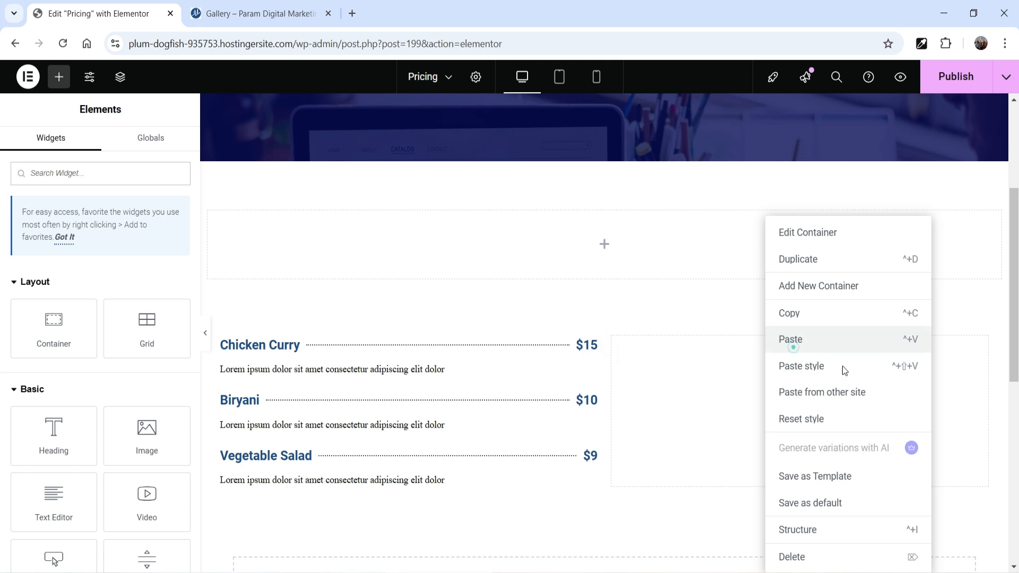
pyautogui.click(792, 342)
# Delete the emptied original container and the two-column container holding both price lists
pyautogui.click(215, 176)
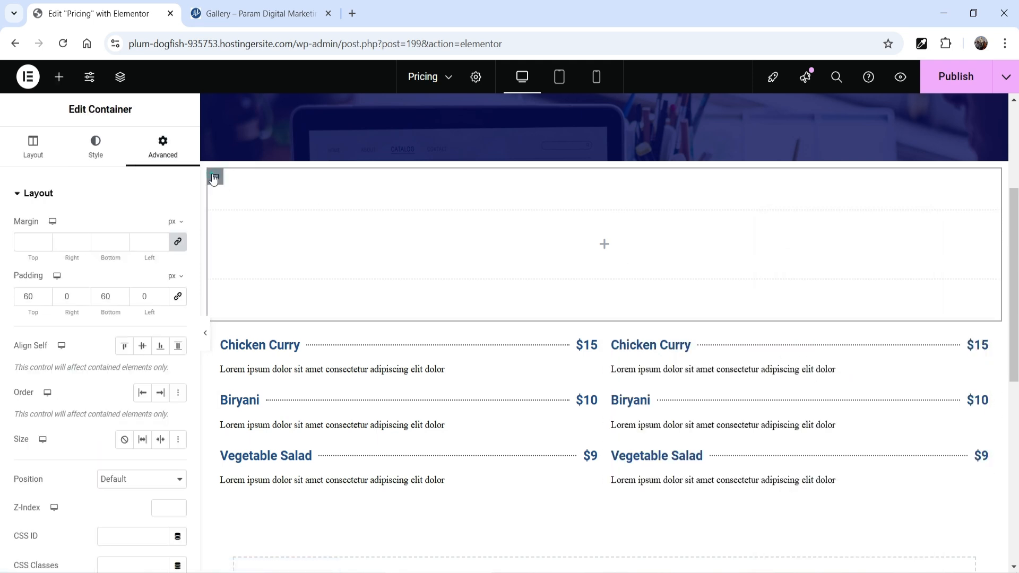
pyautogui.rightClick(215, 176)
pyautogui.click(271, 515)
pyautogui.scroll(2, 690, 391)
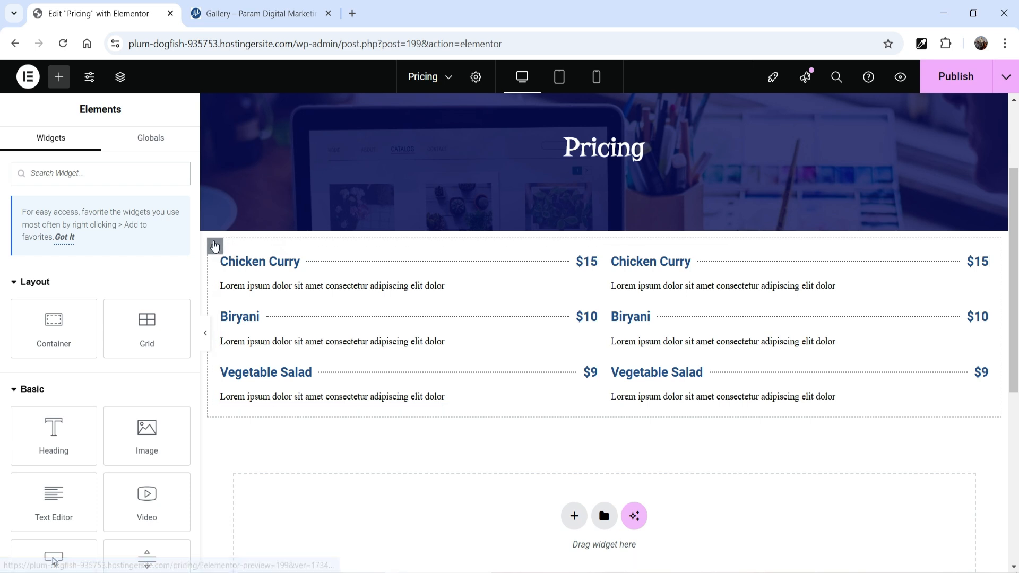
pyautogui.rightClick(215, 246)
pyautogui.click(239, 558)
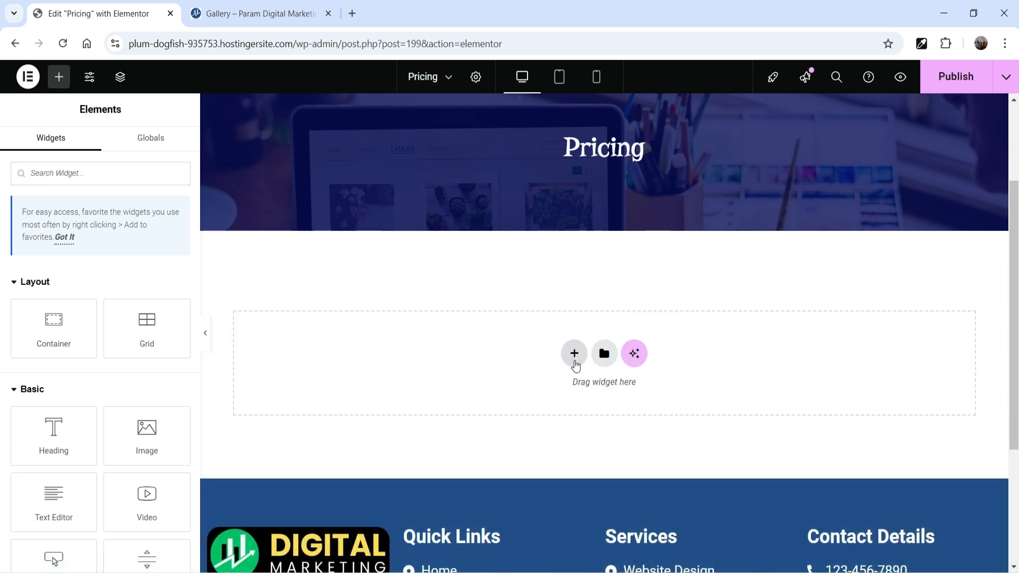
# Add a single-column flexbox container below the Pricing header with unlinked padding of 60 px at its top and bottom
pyautogui.click(573, 354)
pyautogui.click(540, 413)
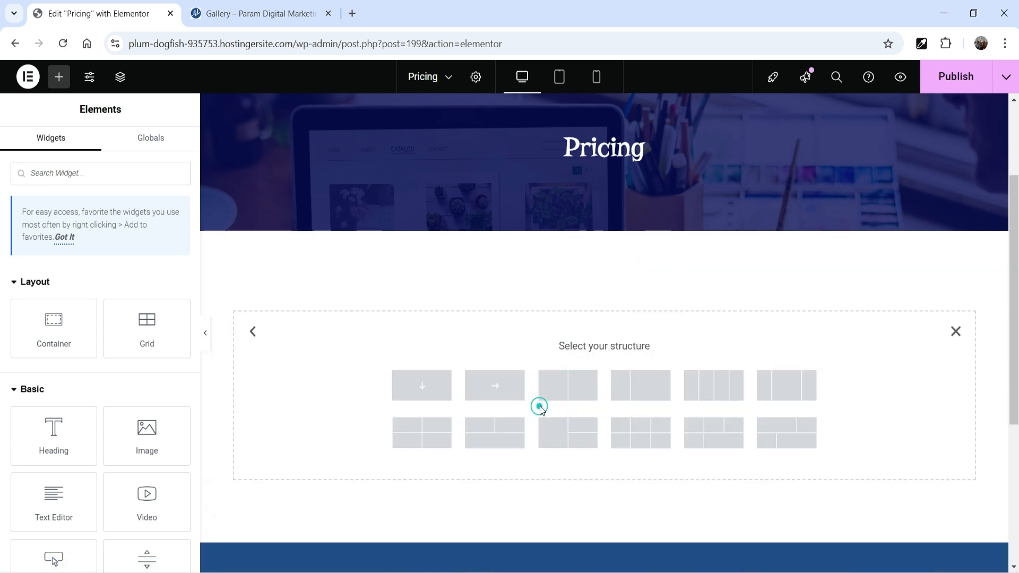
pyautogui.click(421, 387)
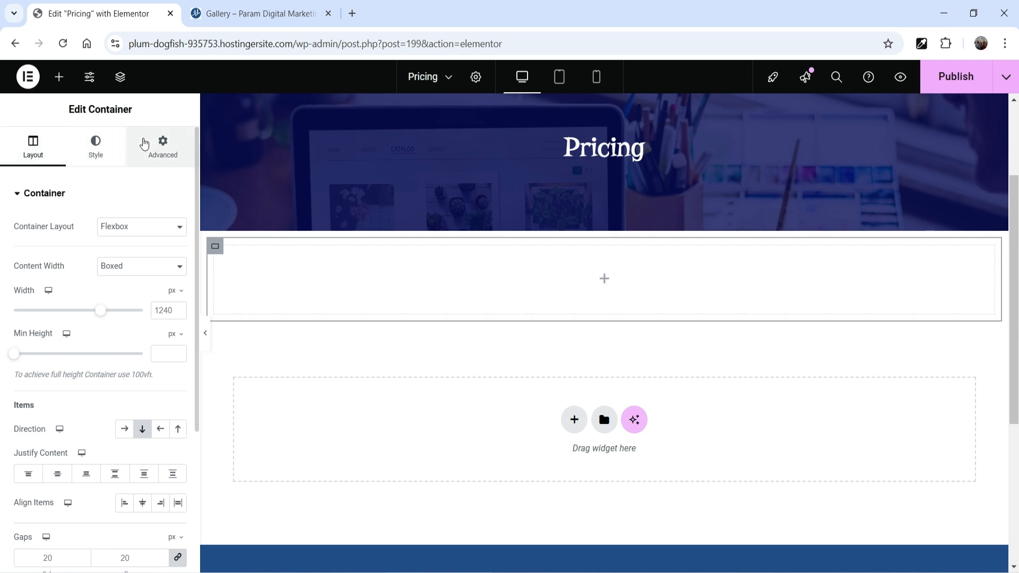
pyautogui.click(144, 146)
pyautogui.click(179, 296)
pyautogui.click(20, 295)
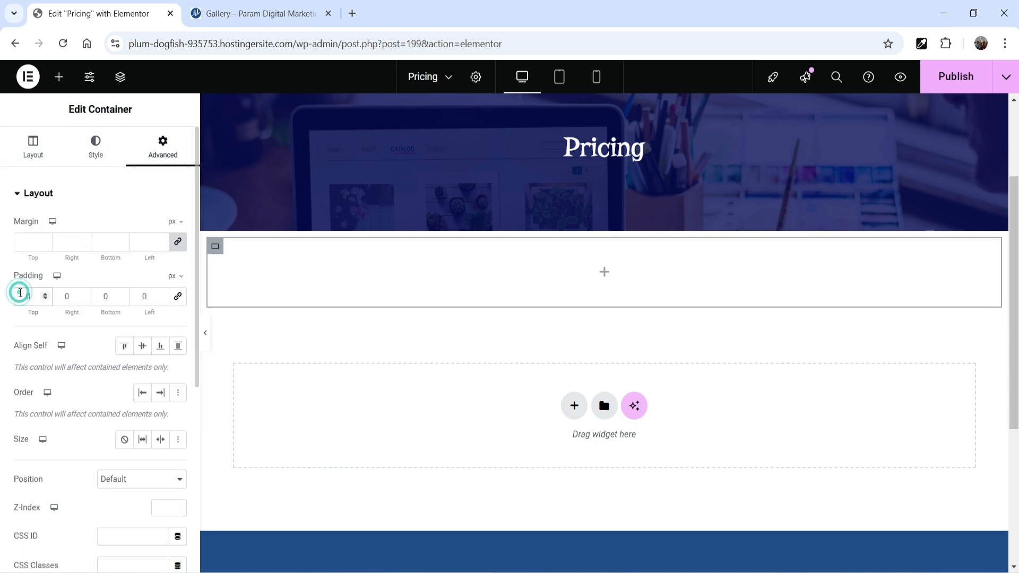
pyautogui.write('60')
pyautogui.click(109, 296)
pyautogui.write('60')
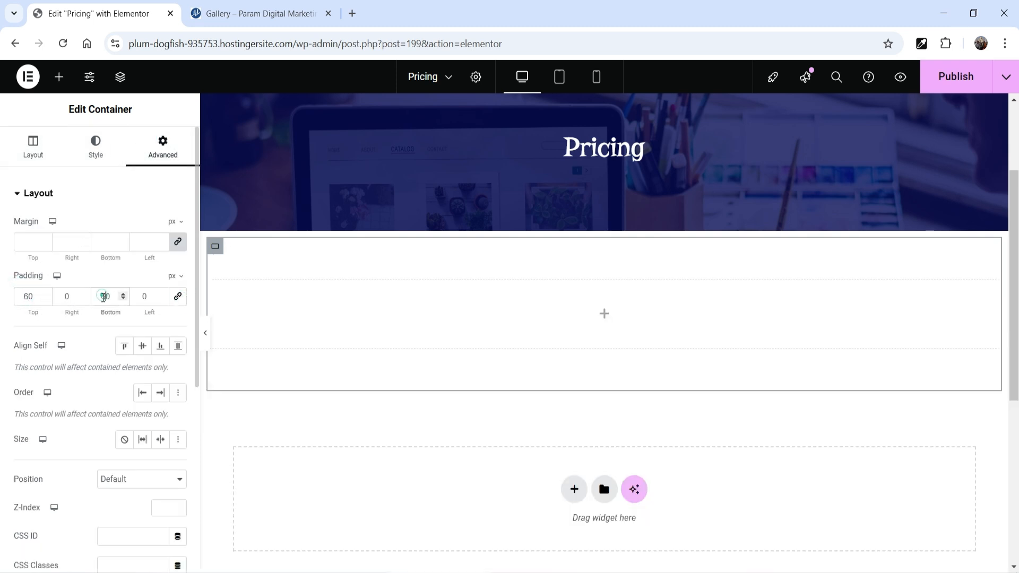
# Search the widgets for "price" and place a Price Table widget inside the new container
pyautogui.click(607, 316)
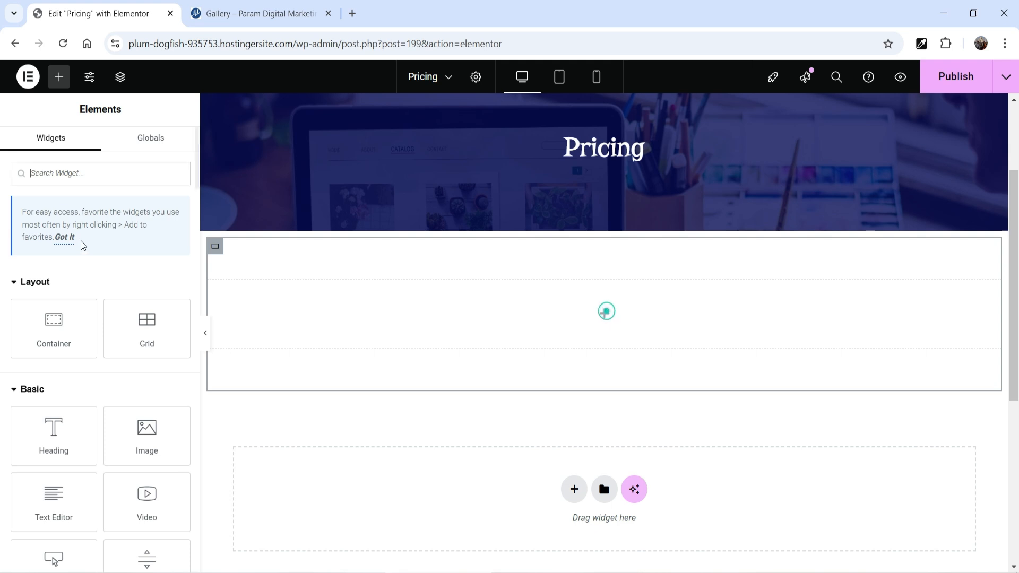
pyautogui.write('pric')
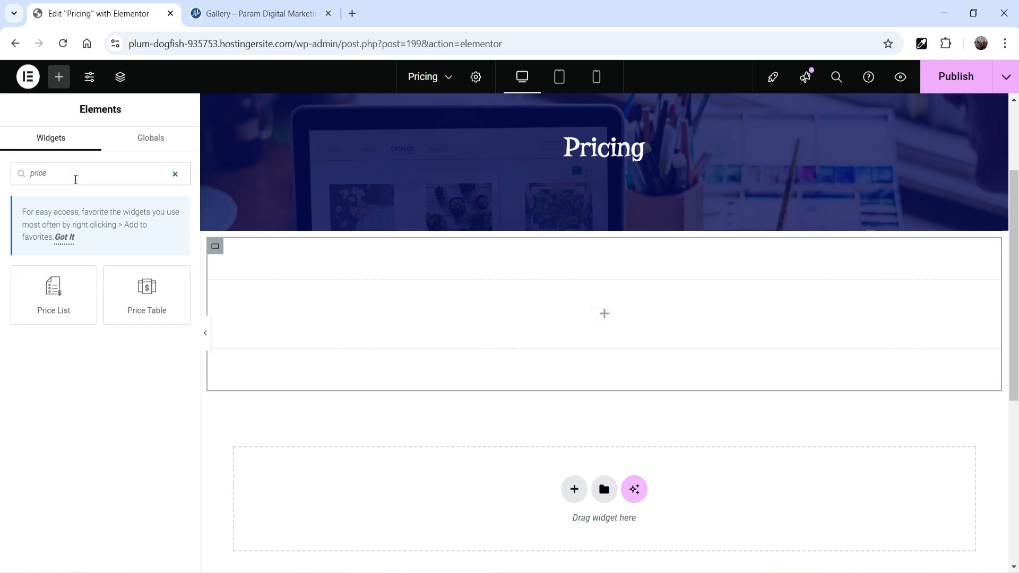
pyautogui.write('e')
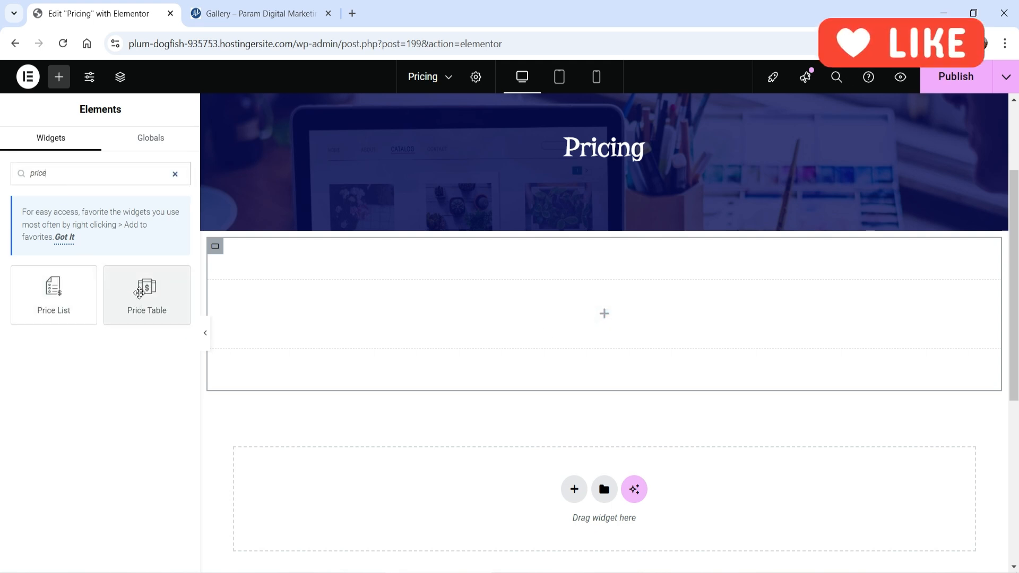
pyautogui.moveTo(139, 293); pyautogui.dragTo(635, 332)
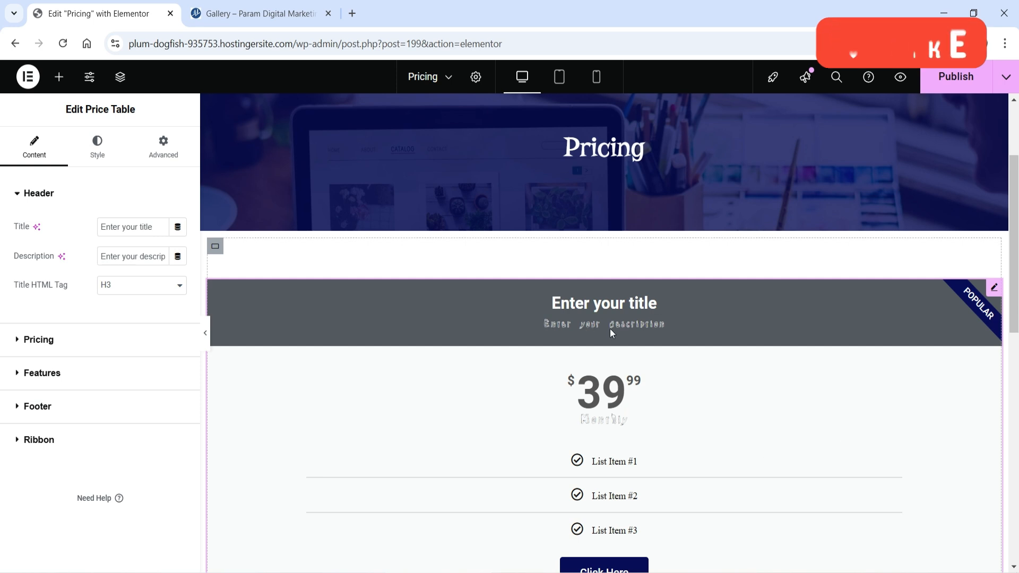
# Add another single-column flexbox container below the price table with unlinked padding of 60 px at its top and bottom
pyautogui.scroll(-3, 611, 333)
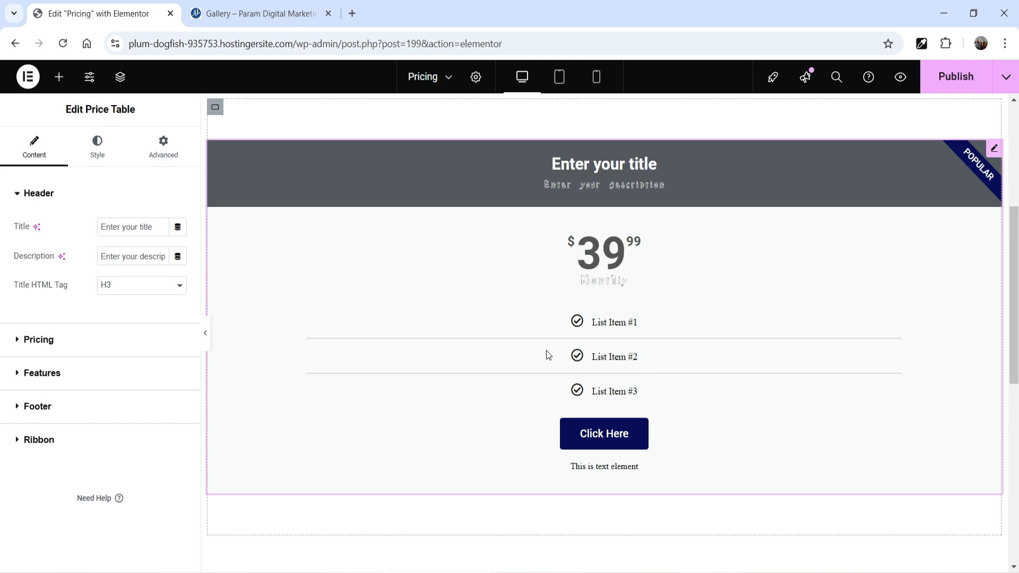
pyautogui.scroll(4, 557, 337)
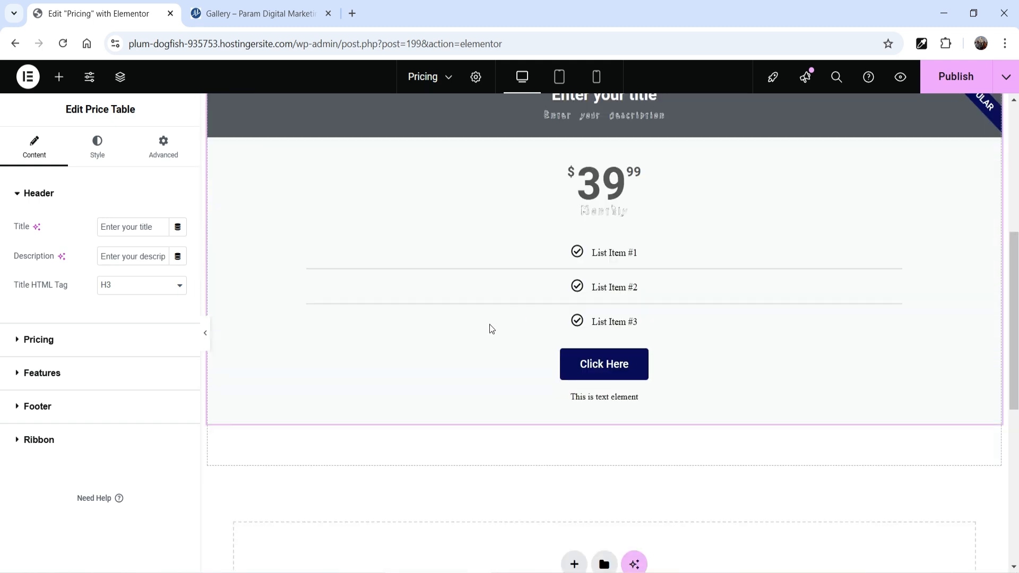
pyautogui.scroll(-5, 489, 324)
pyautogui.click(574, 285)
pyautogui.click(552, 337)
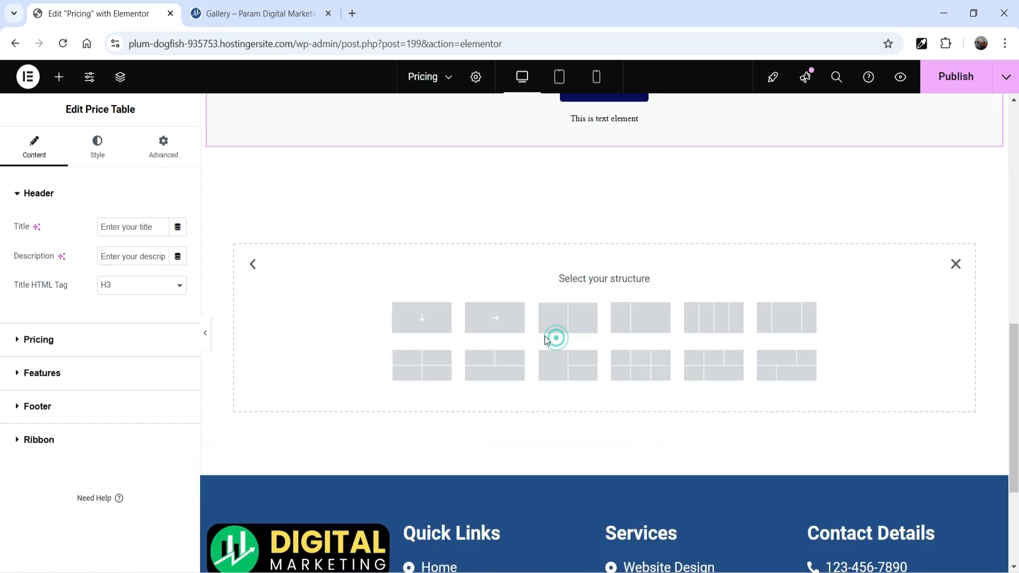
pyautogui.click(423, 318)
pyautogui.click(163, 149)
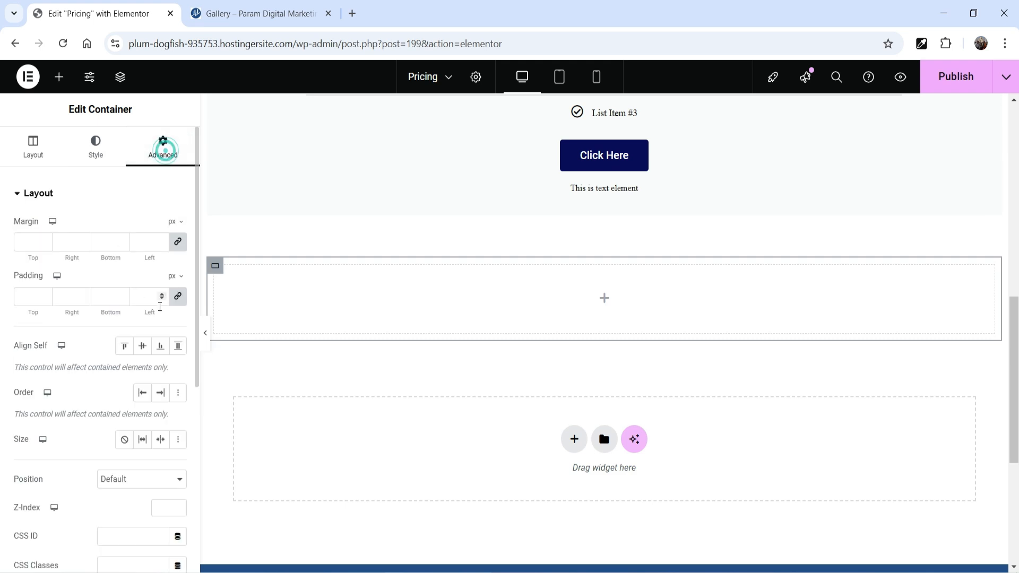
pyautogui.click(178, 296)
pyautogui.click(24, 295)
pyautogui.write('60')
pyautogui.click(102, 297)
pyautogui.write('60')
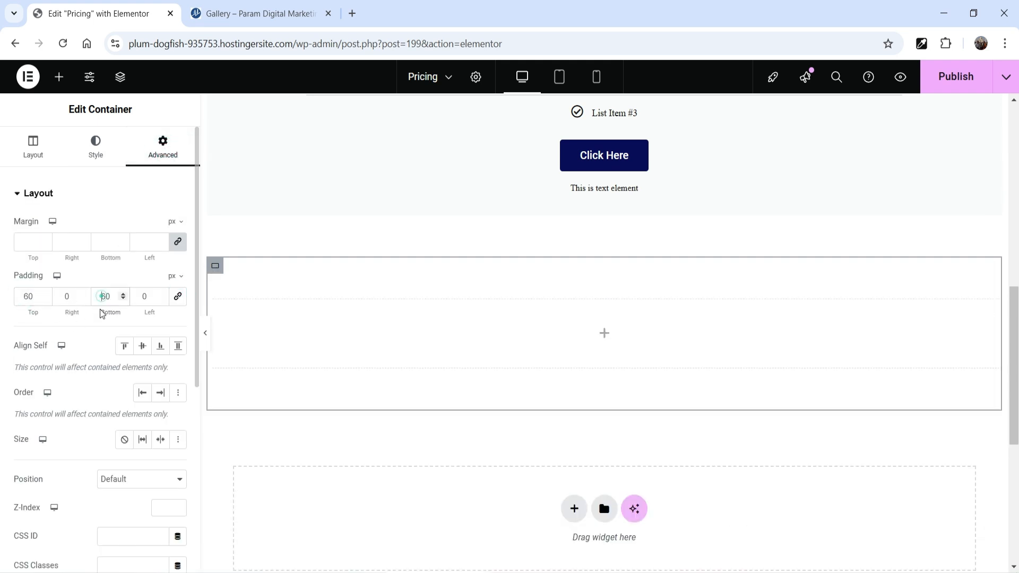
# Set the new container's item direction to Row - horizontal
pyautogui.click(33, 144)
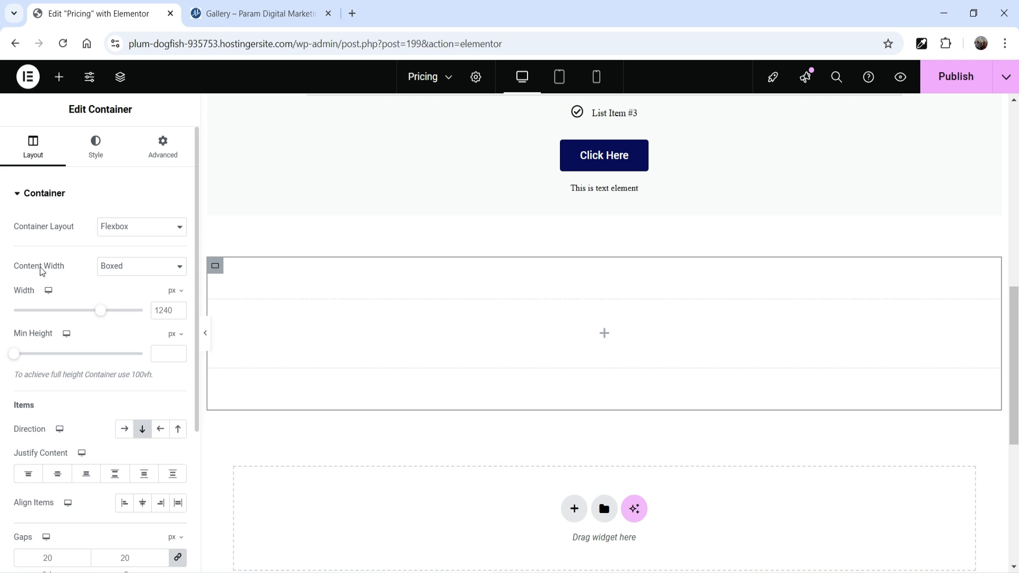
pyautogui.scroll(-3, 45, 269)
pyautogui.click(123, 291)
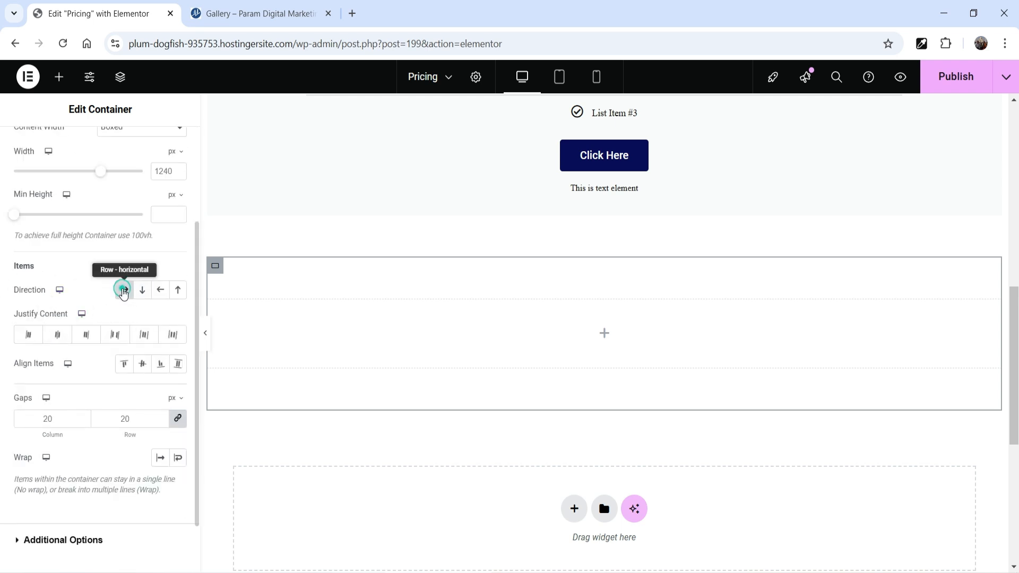
# Place a Container element inside the row container and add two more beside it to form three columns
pyautogui.click(604, 332)
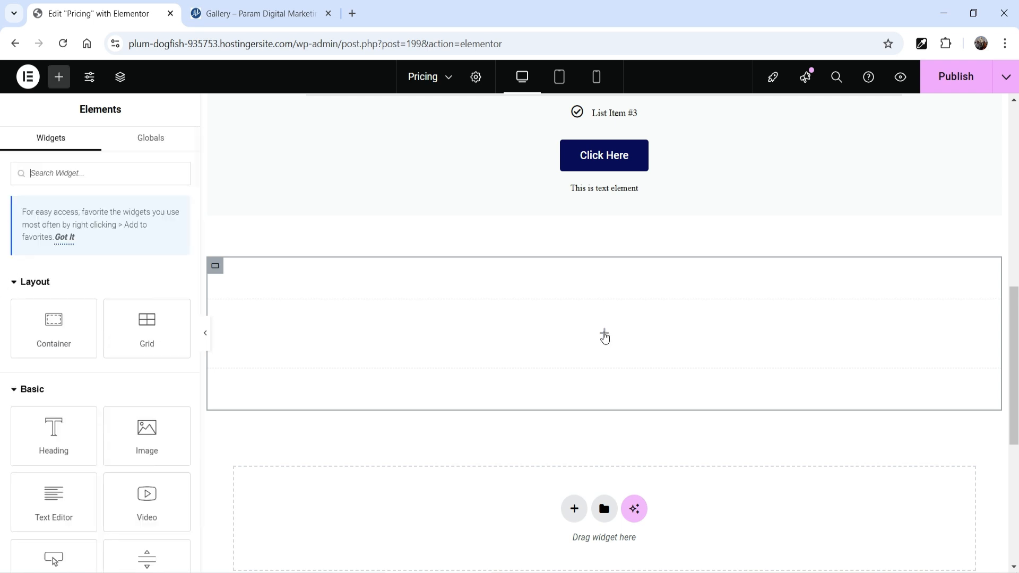
pyautogui.moveTo(58, 333); pyautogui.dragTo(350, 347)
pyautogui.rightClick(217, 316)
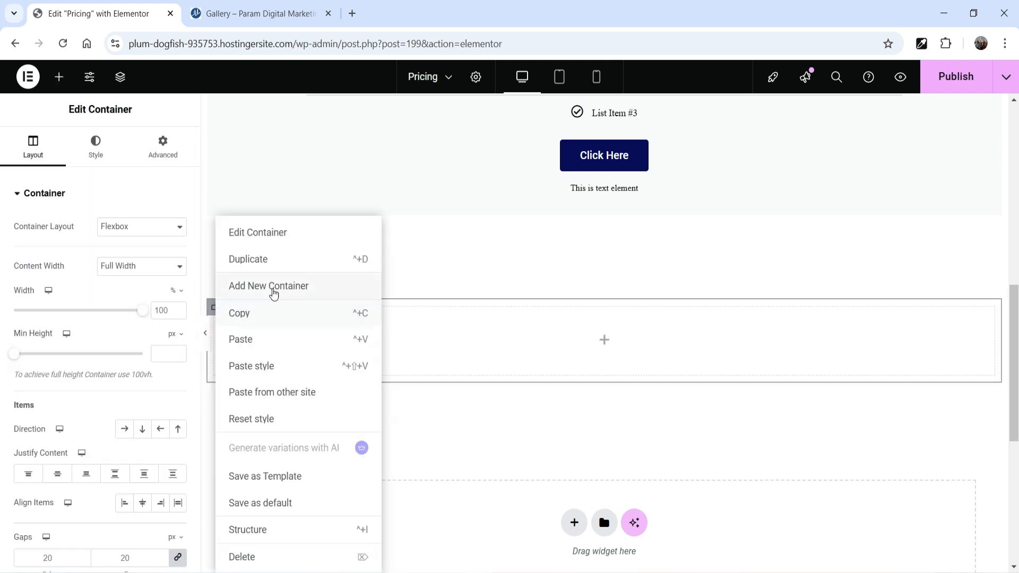
pyautogui.click(273, 287)
pyautogui.rightClick(616, 308)
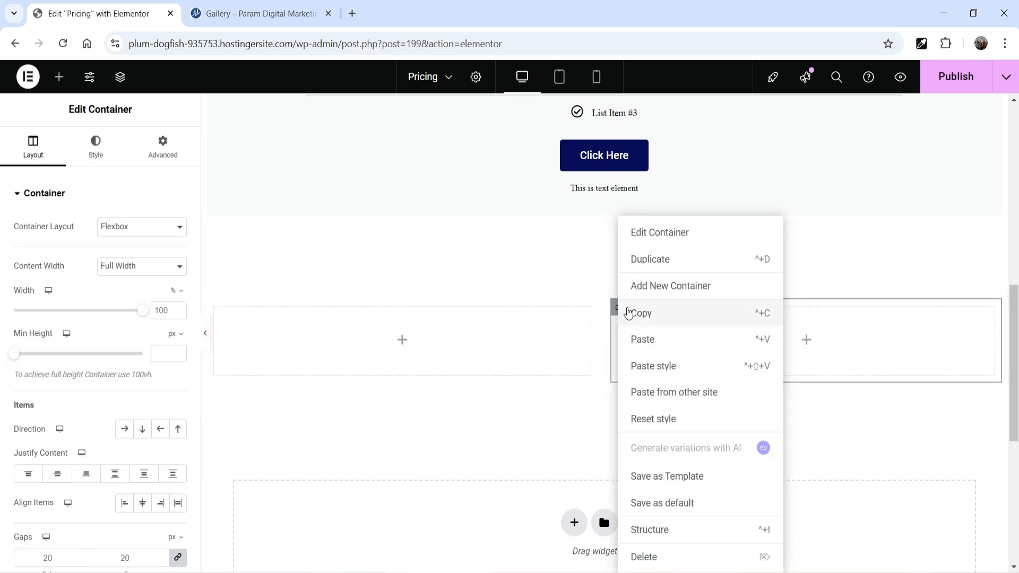
pyautogui.click(683, 289)
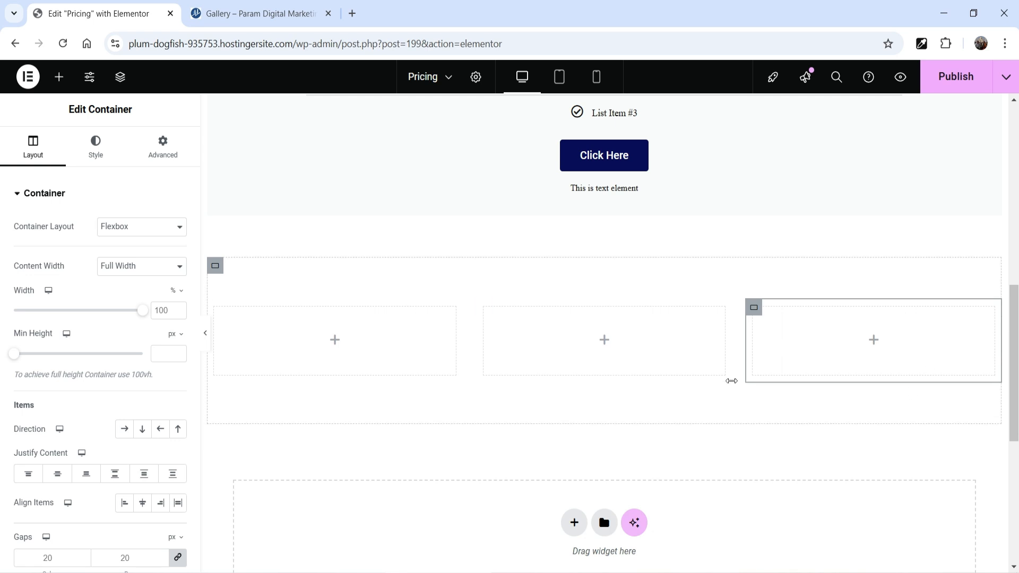
# Delete the upper container that holds the full-width price table
pyautogui.scroll(5, 729, 380)
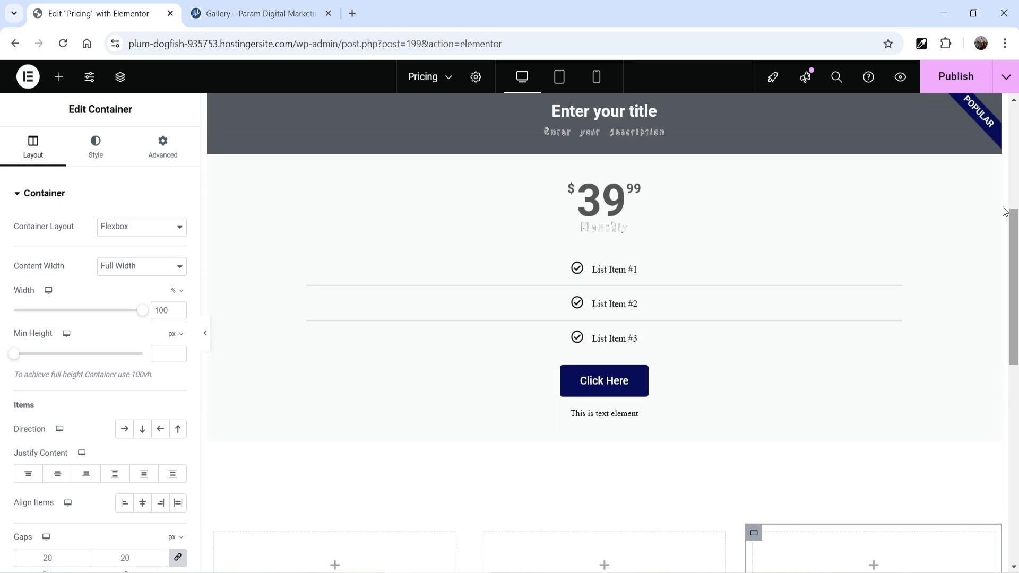
pyautogui.click(215, 107)
pyautogui.rightClick(215, 106)
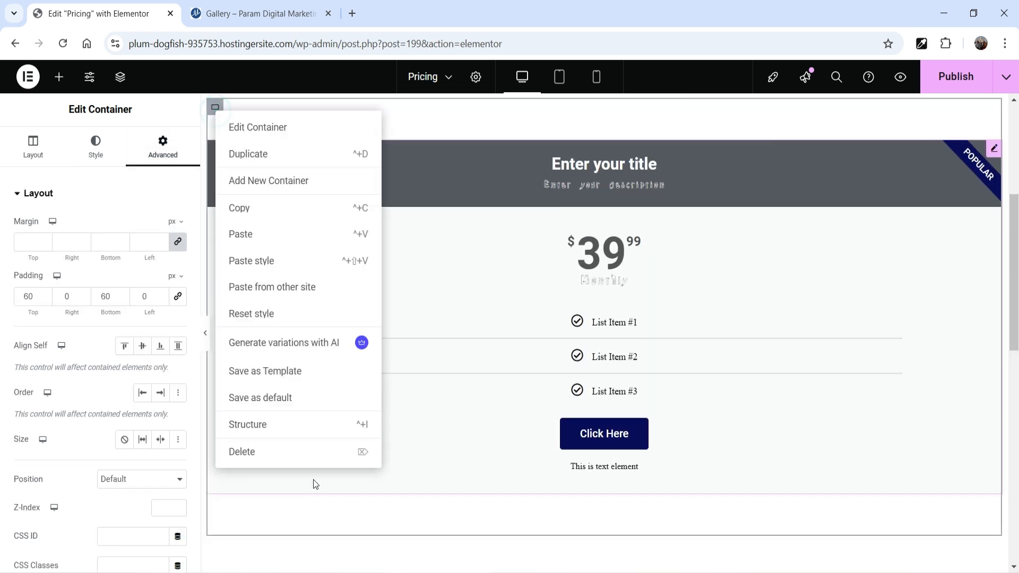
pyautogui.click(287, 452)
# Search the widgets for "price" and place a Price Table widget in the first of the three inner containers
pyautogui.scroll(-4, 353, 312)
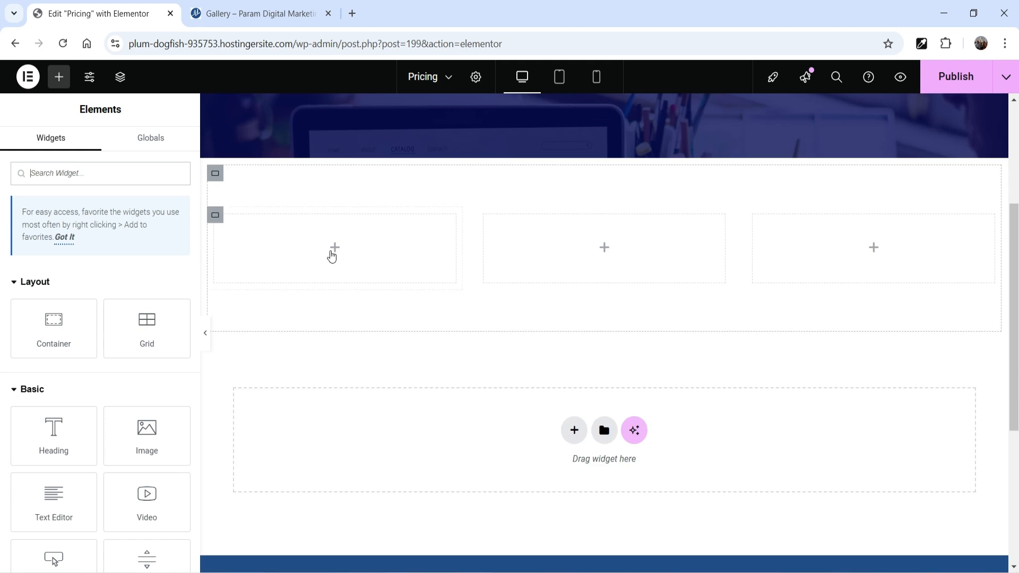
pyautogui.write('p')
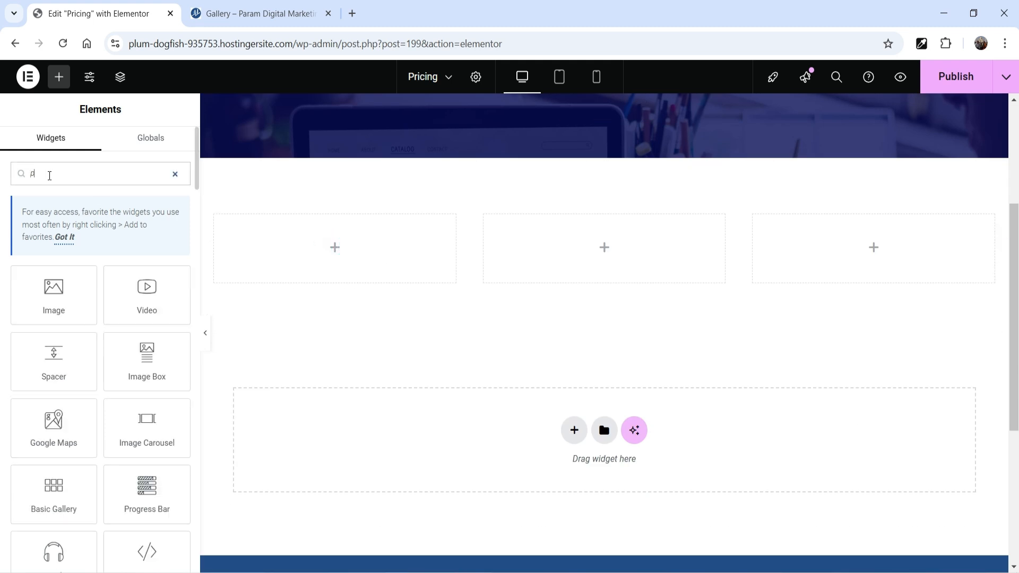
pyautogui.write('rice')
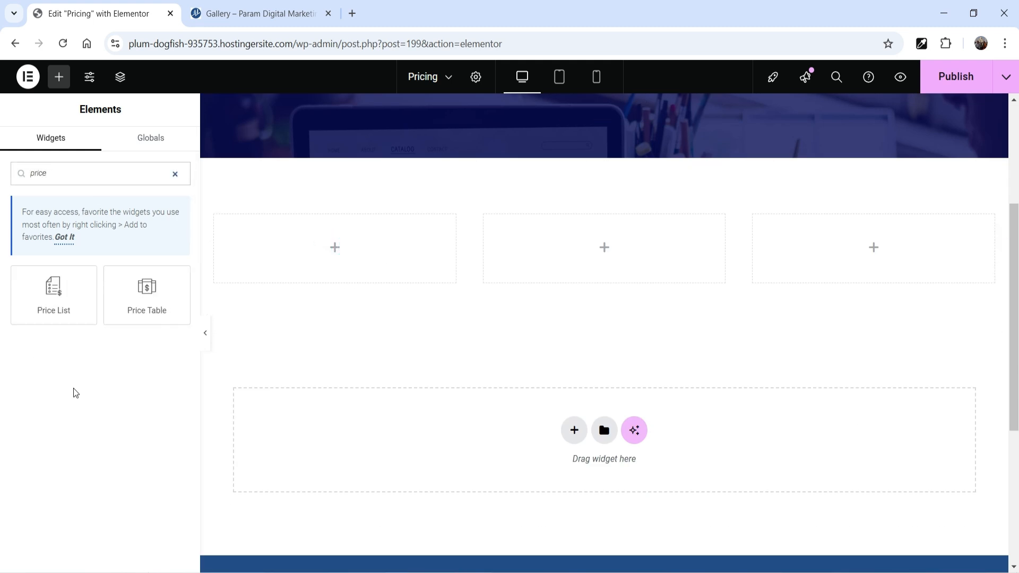
pyautogui.moveTo(147, 295); pyautogui.dragTo(345, 254)
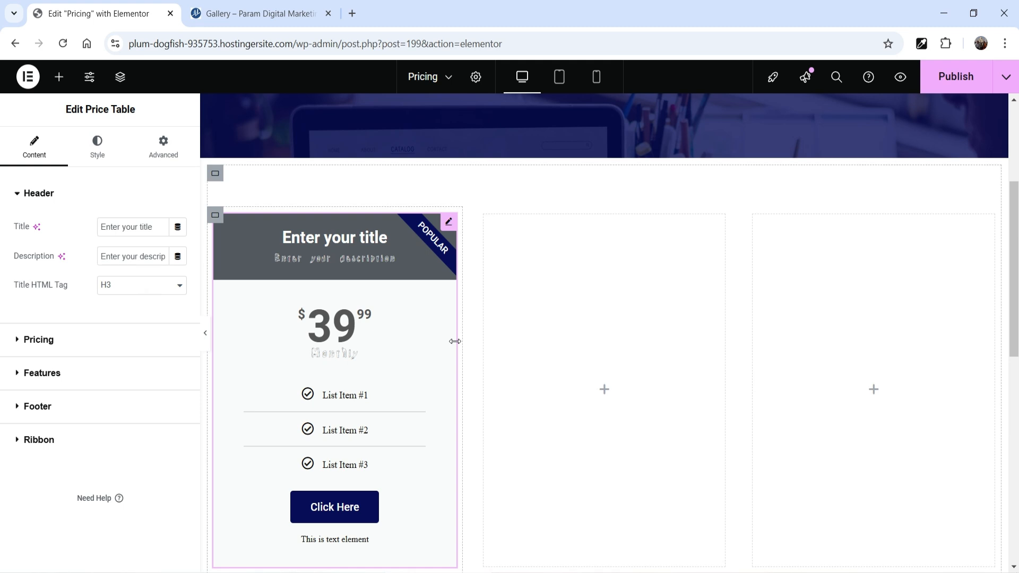
# Search the widgets for "price" and place a Price Table widget in the middle container
pyautogui.click(604, 390)
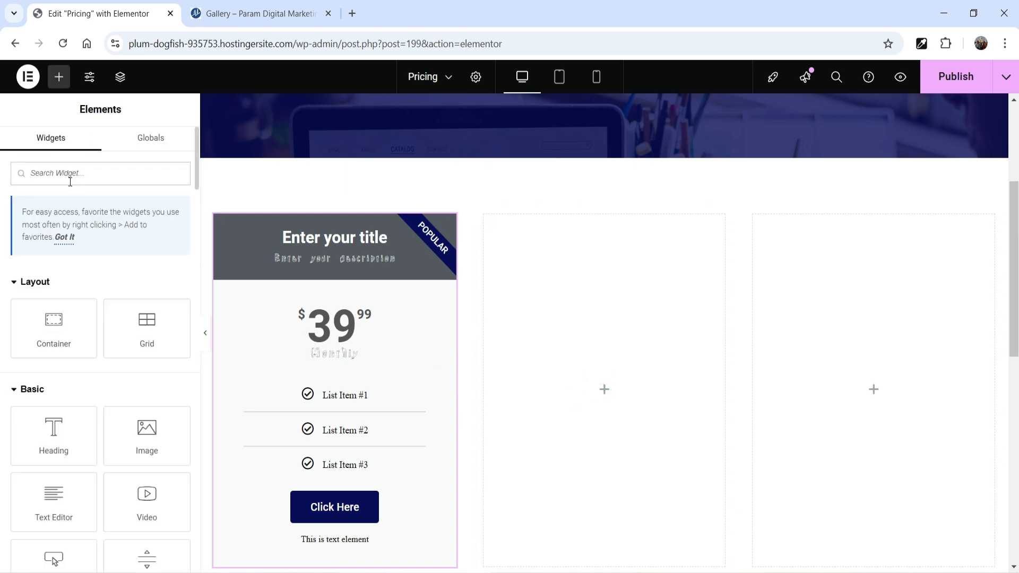
pyautogui.write('price')
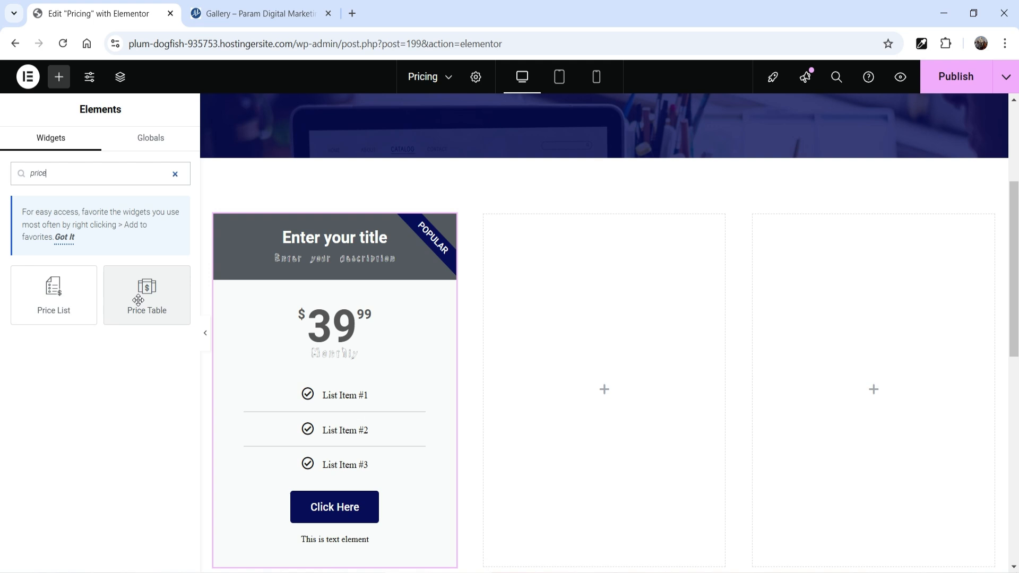
pyautogui.moveTo(144, 298); pyautogui.dragTo(694, 421)
# Copy the middle price table and paste it into the empty third container
pyautogui.rightClick(714, 239)
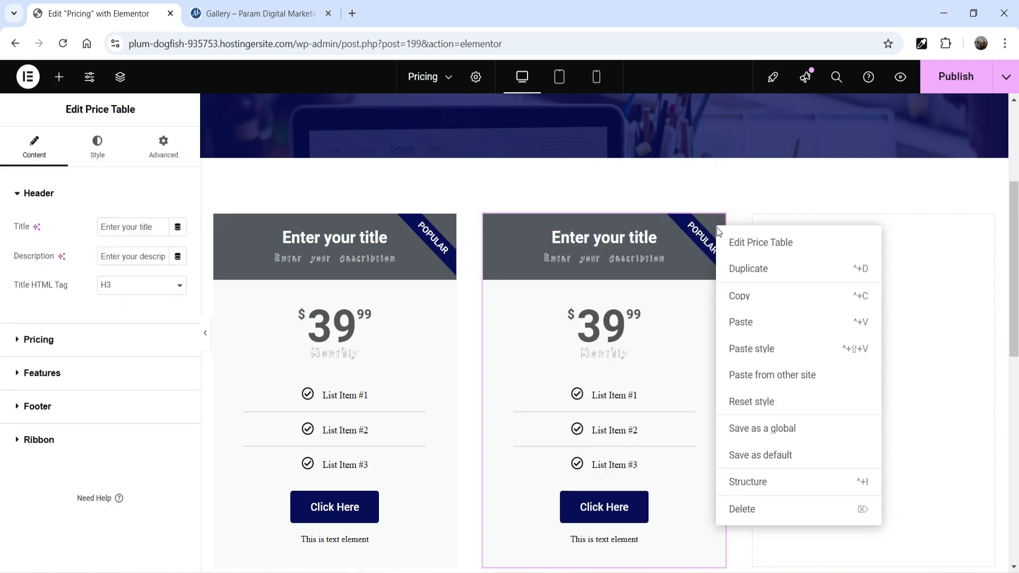
pyautogui.click(743, 295)
pyautogui.rightClick(842, 295)
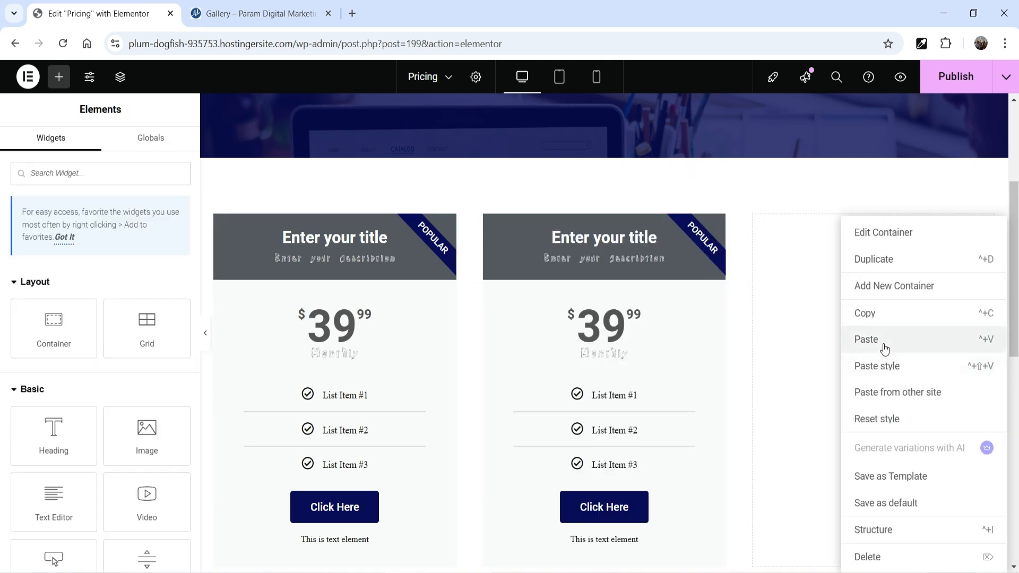
pyautogui.click(883, 342)
pyautogui.scroll(-1, 618, 326)
pyautogui.scroll(-1, 618, 327)
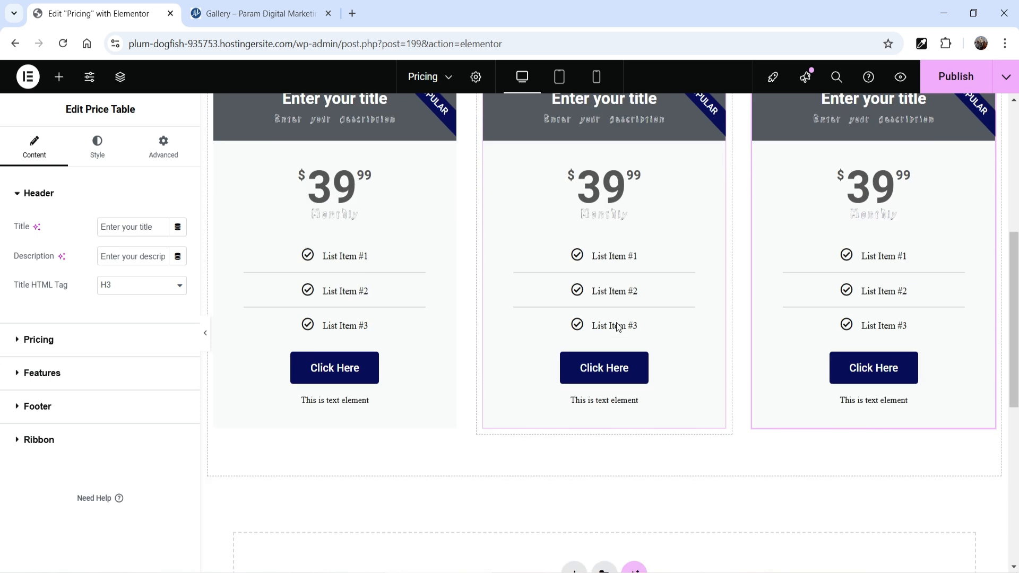
# Set the first price table's header title to "Bronze Package"
pyautogui.scroll(3, 273, 349)
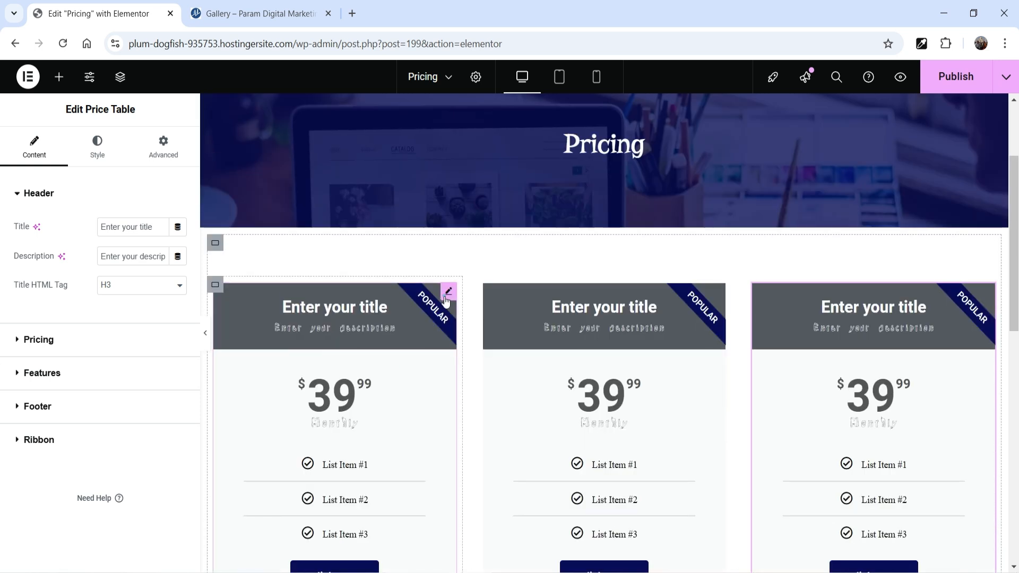
pyautogui.click(445, 299)
pyautogui.doubleClick(129, 229)
pyautogui.tripleClick(122, 229)
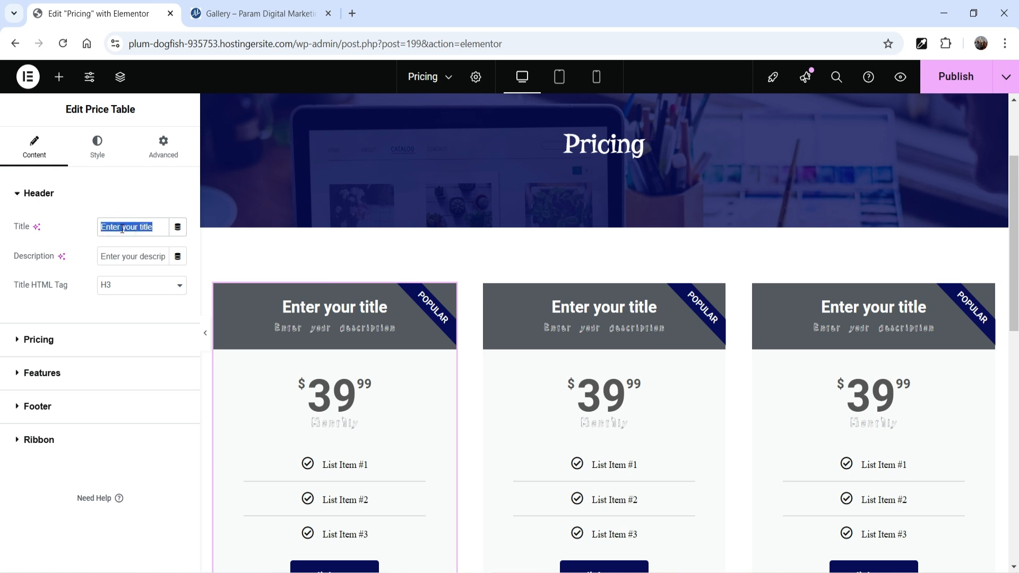
pyautogui.write('Bronz')
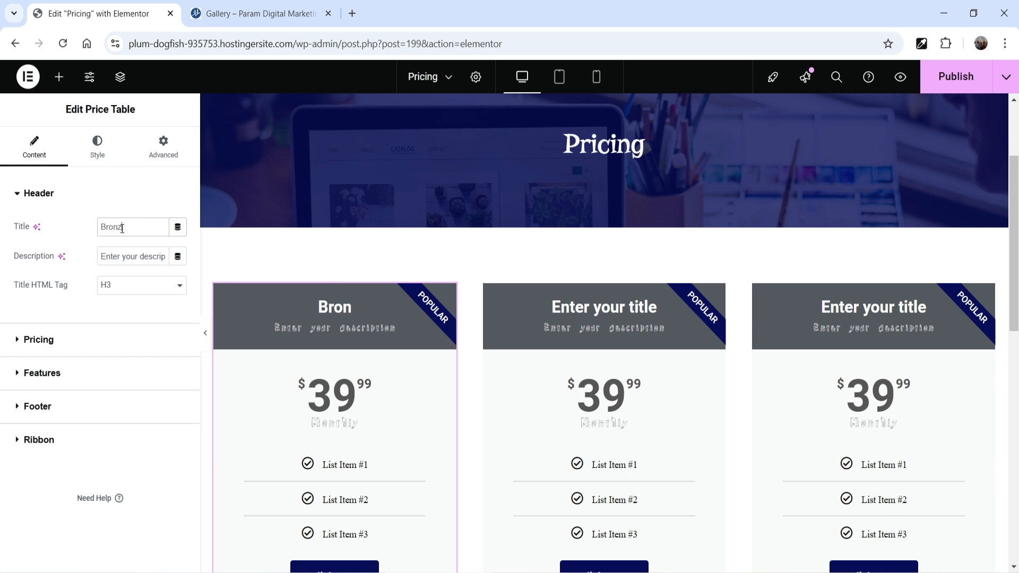
pyautogui.write('e Package')
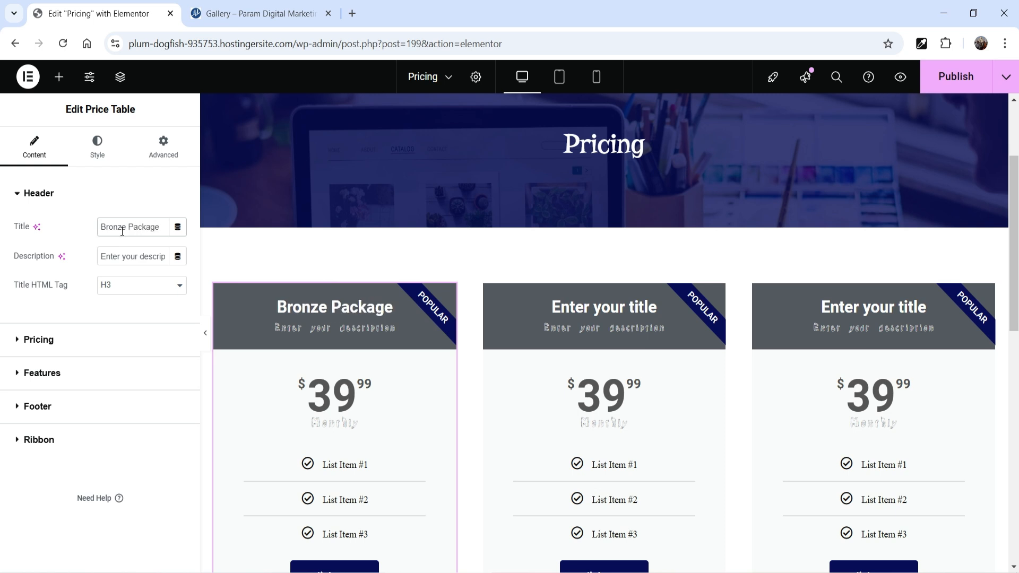
# Set the Bronze Package table's header description to "Starter package"
pyautogui.tripleClick(125, 258)
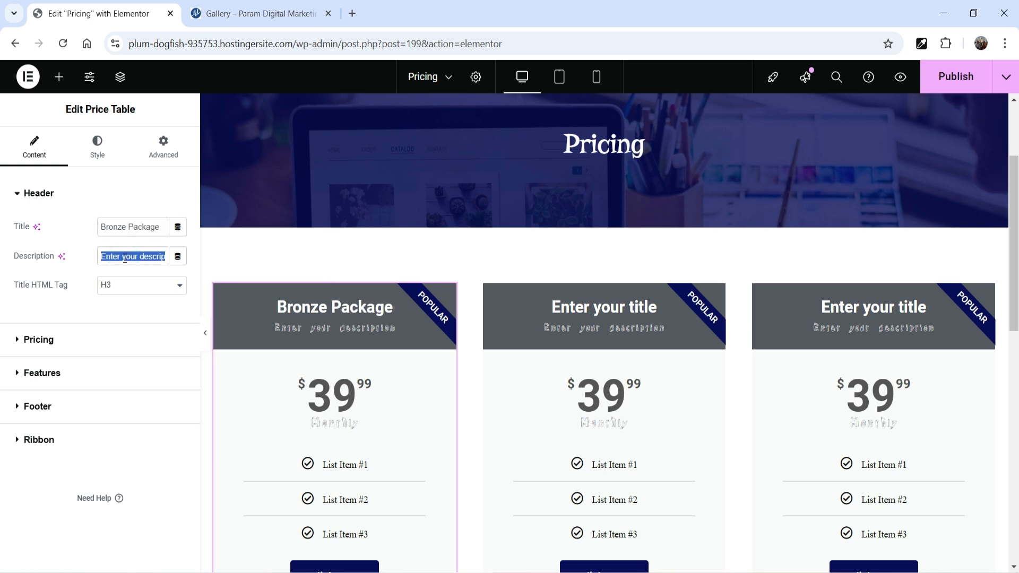
pyautogui.write('S')
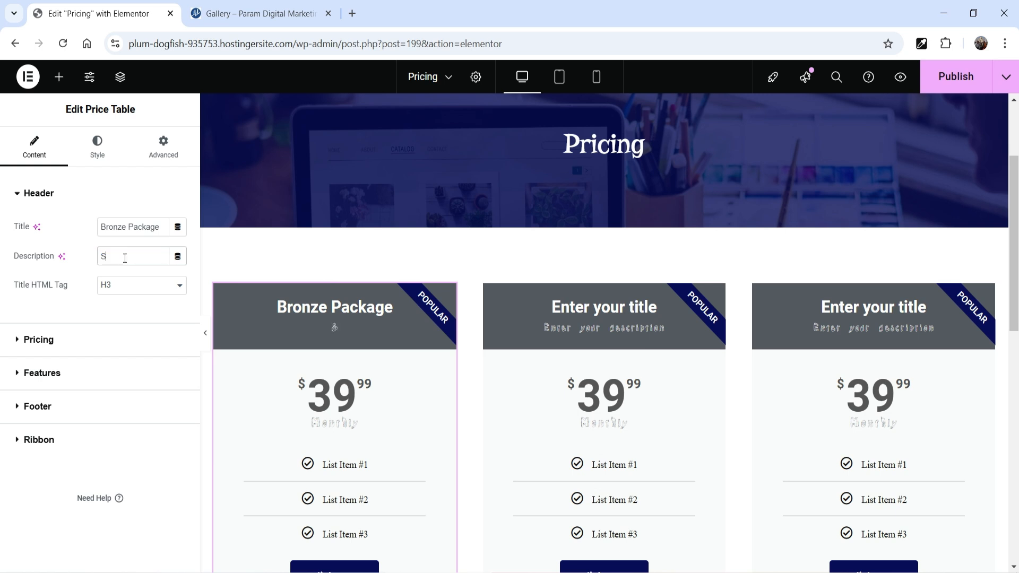
pyautogui.write('tarter package')
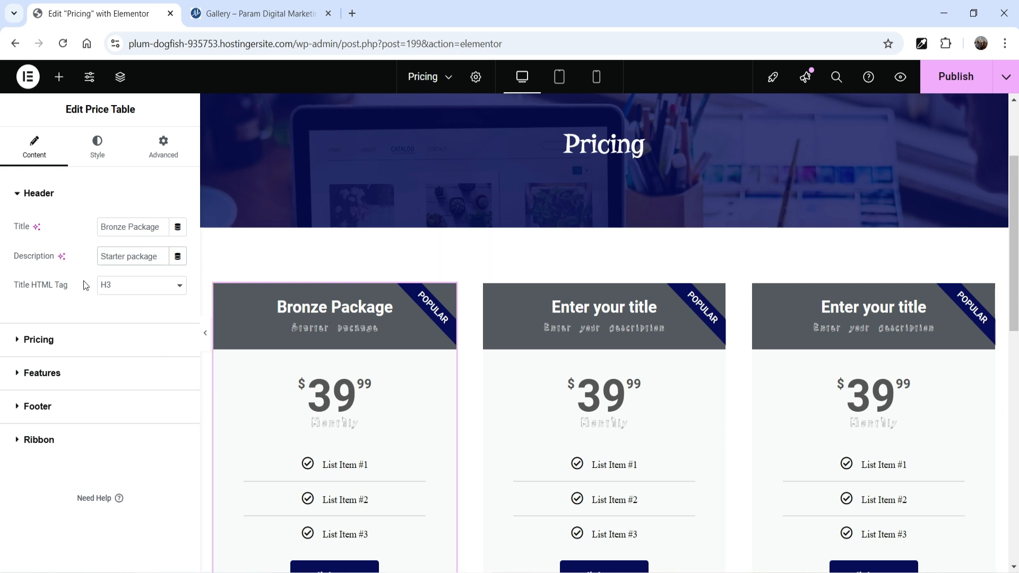
# Review the currency symbol and format options in the Bronze Package table's pricing settings and turn on Sale
pyautogui.scroll(-3, 373, 327)
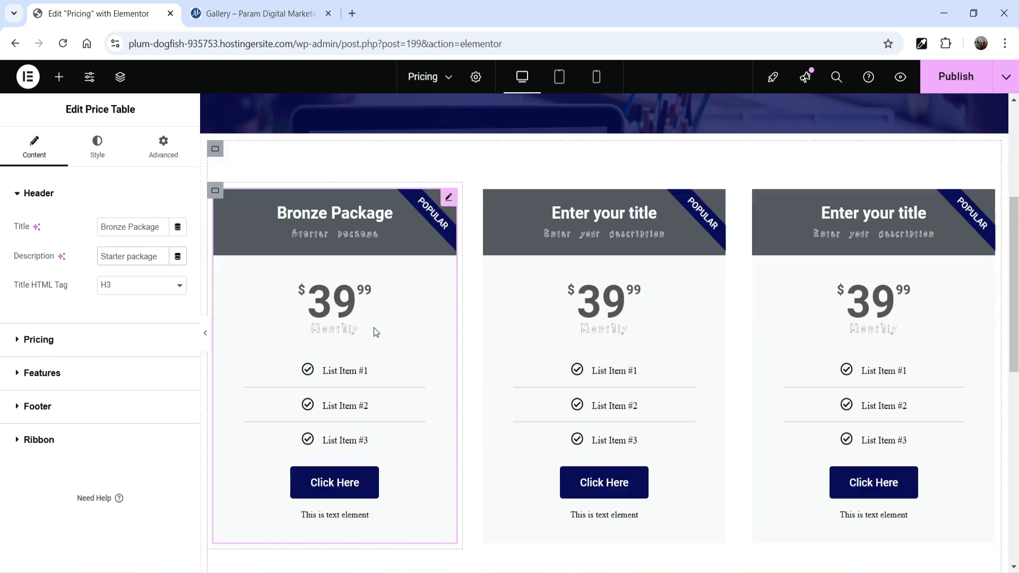
pyautogui.click(69, 344)
pyautogui.click(158, 263)
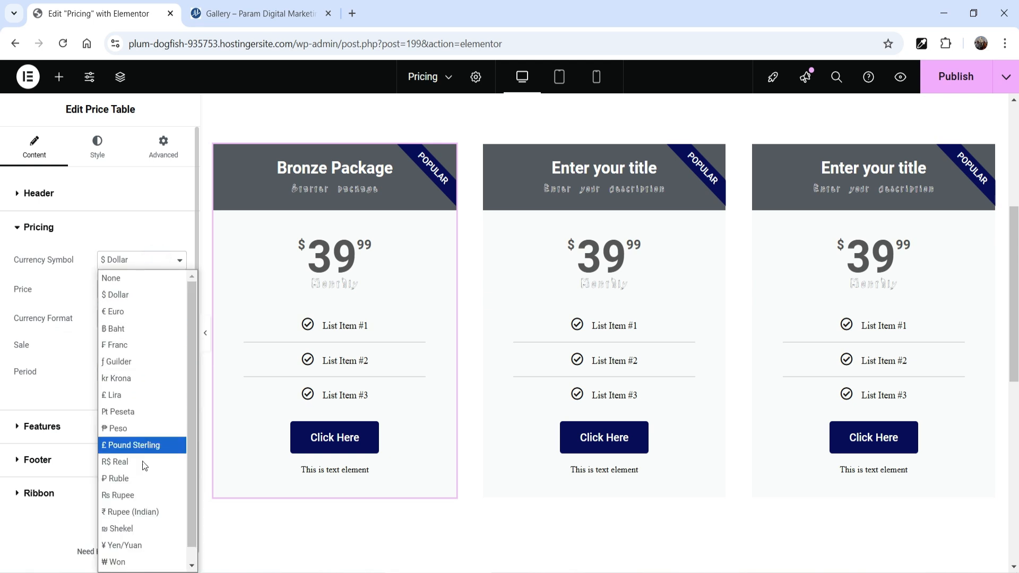
pyautogui.click(80, 282)
pyautogui.click(136, 327)
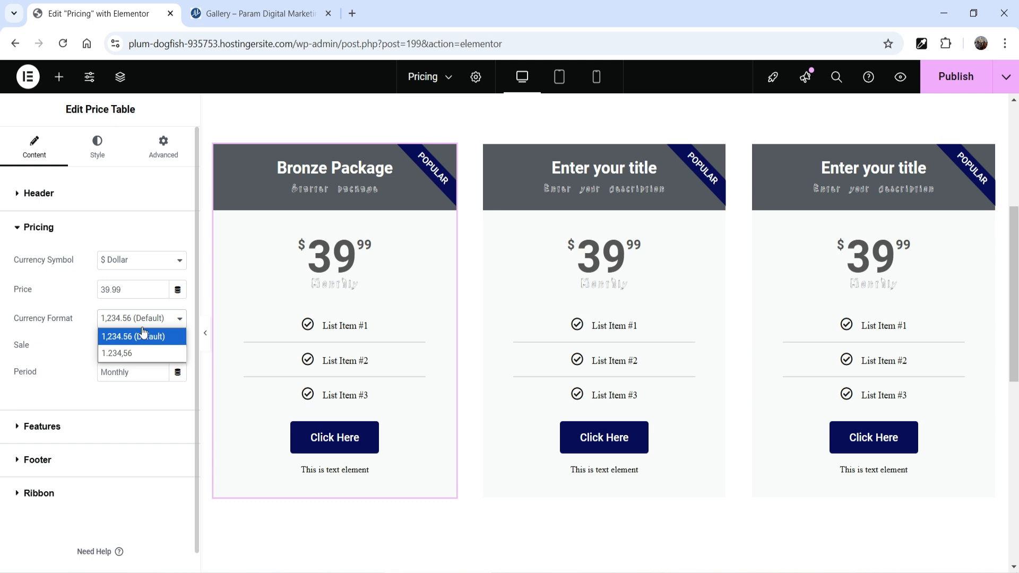
pyautogui.click(61, 327)
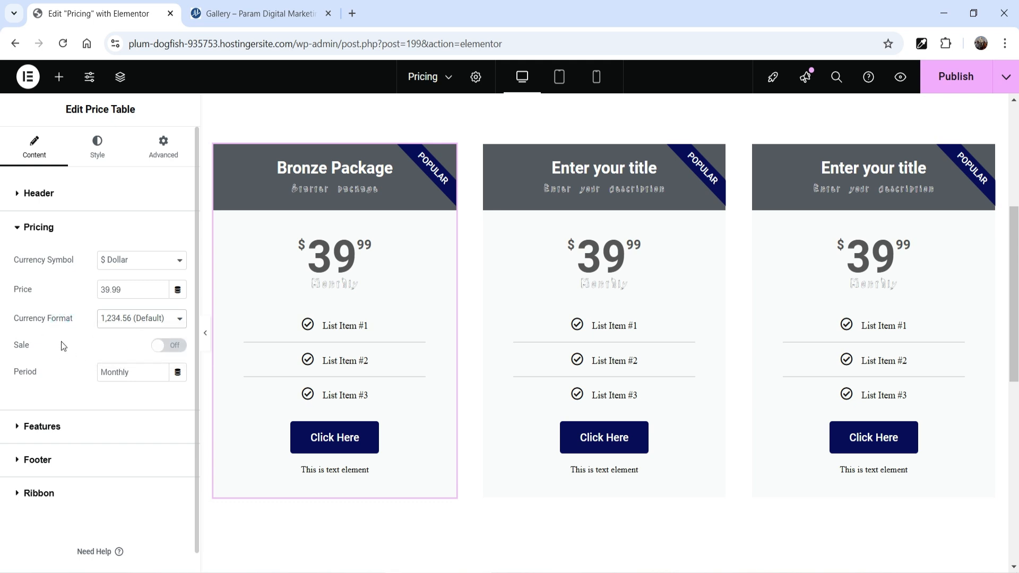
pyautogui.click(179, 348)
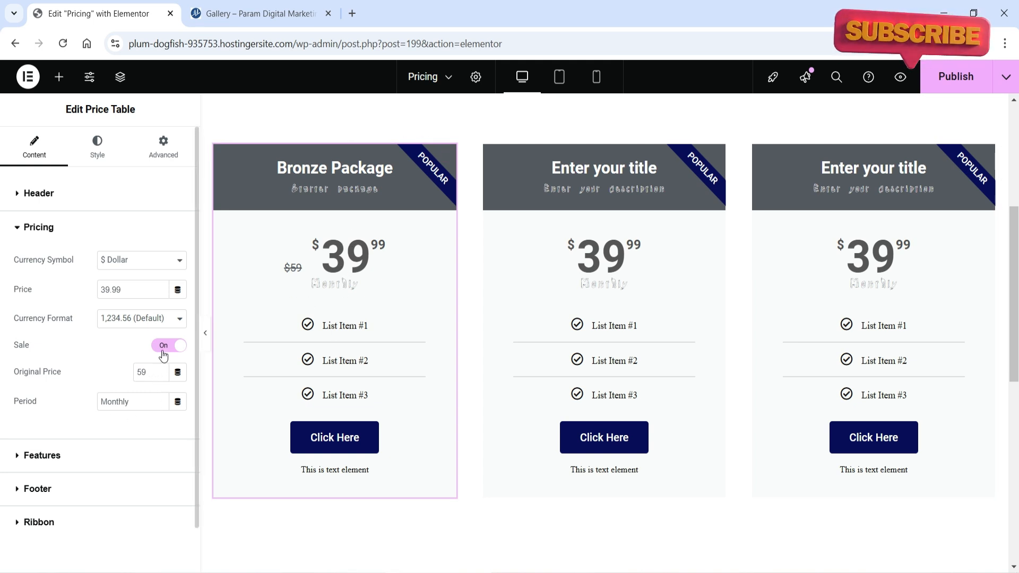
# Set the Bronze Package table's pricing period to "Per year"
pyautogui.scroll(-1, 80, 405)
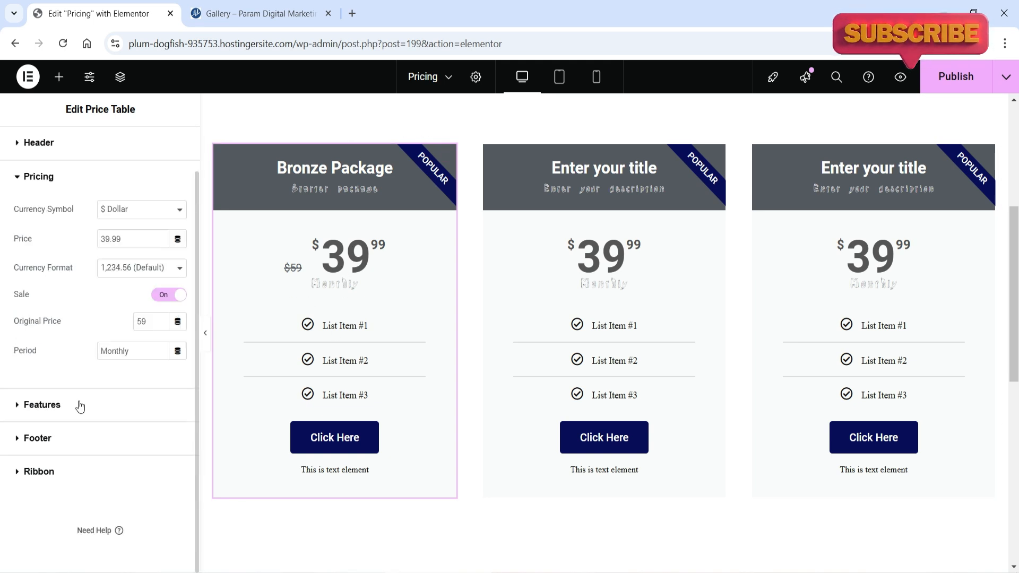
pyautogui.click(142, 351)
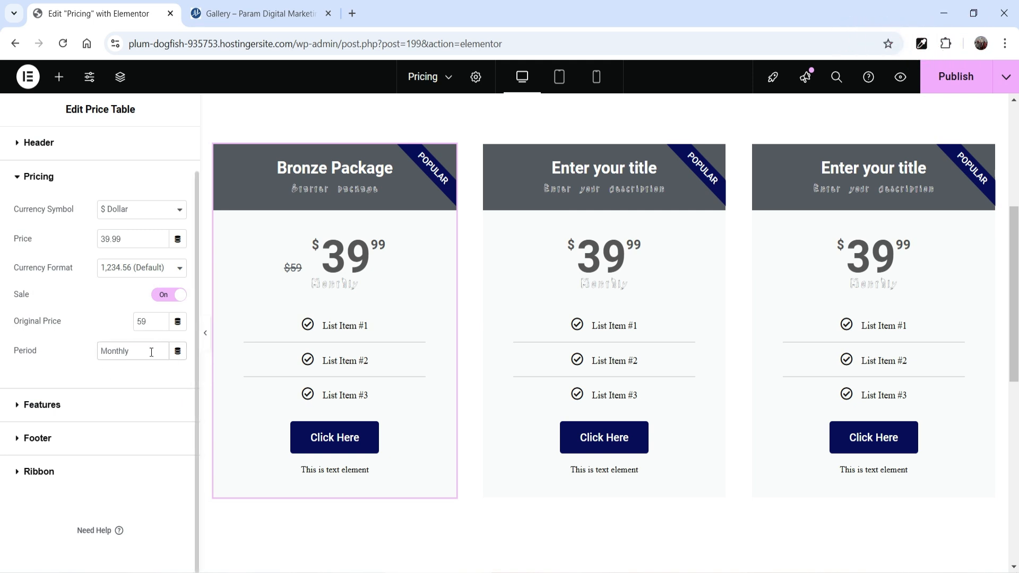
pyautogui.moveTo(151, 352); pyautogui.dragTo(91, 351)
pyautogui.write('Year')
pyautogui.press('BackSpace')
pyautogui.press('BackSpace')
pyautogui.press('BackSpace')
pyautogui.press('BackSpace')
pyautogui.write('Per year')
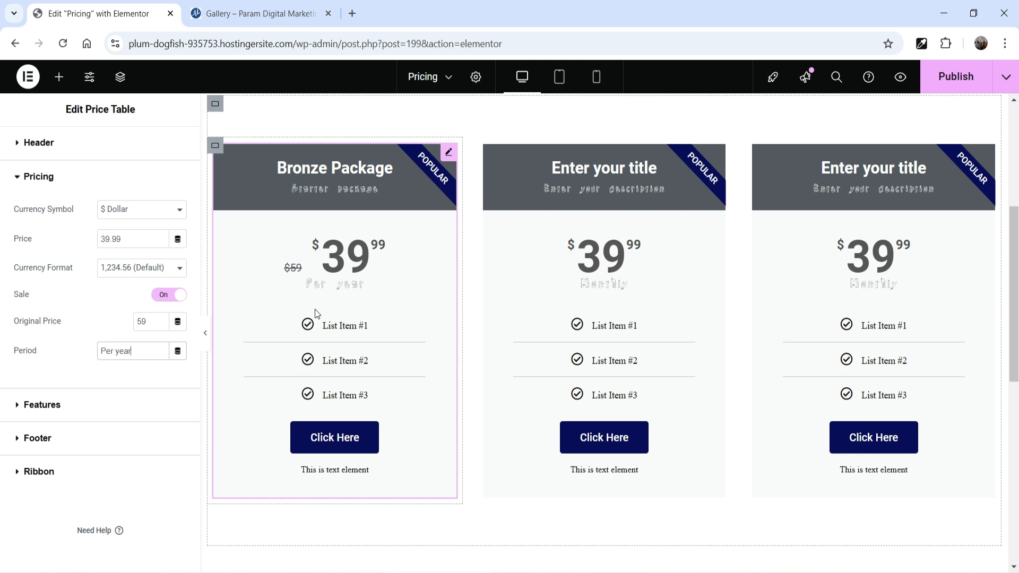
# Rename the Bronze Package table's three feature items to "Website design", "Ecommerce" and "SEO"
pyautogui.click(79, 405)
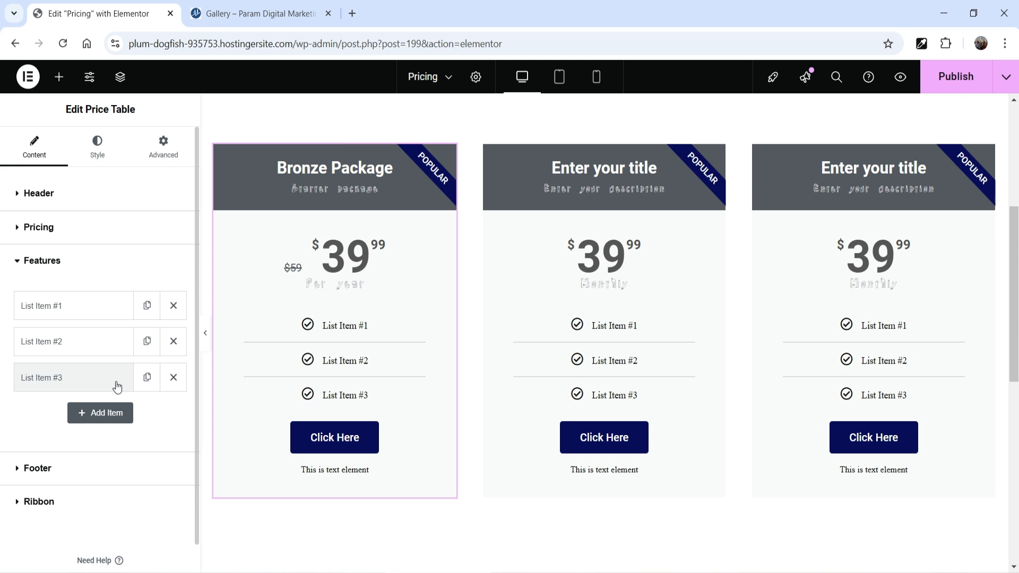
pyautogui.click(85, 308)
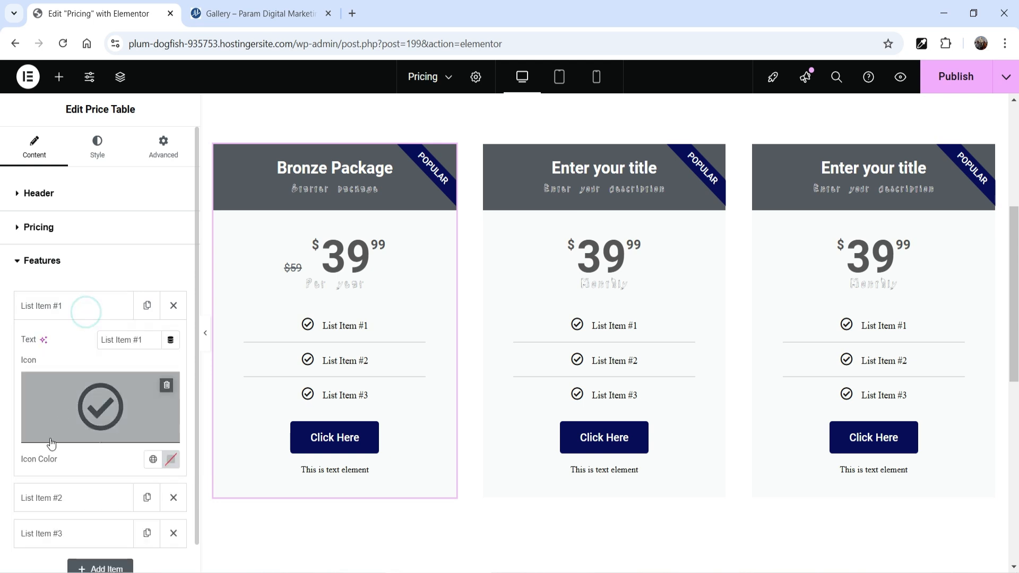
pyautogui.tripleClick(130, 343)
pyautogui.write('W')
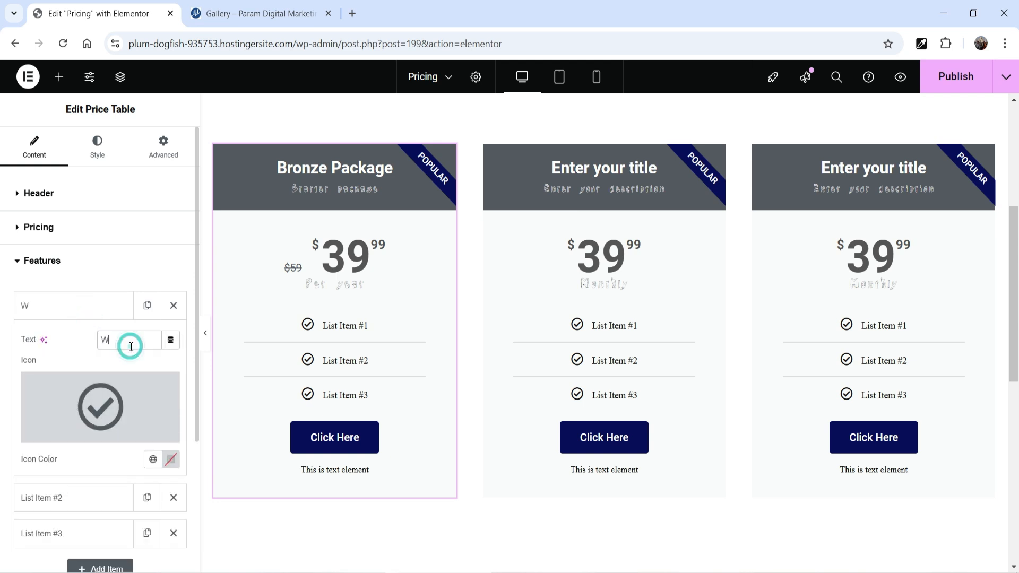
pyautogui.write('ebsite design')
pyautogui.click(77, 307)
pyautogui.click(78, 347)
pyautogui.write('Ecommerce')
pyautogui.click(75, 379)
pyautogui.write('SEO')
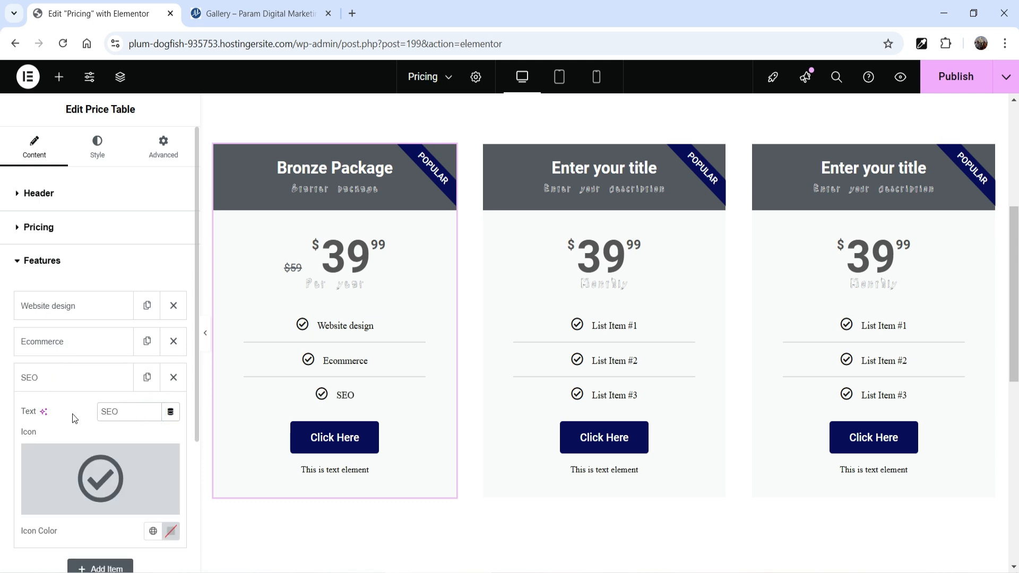
# Add two more feature items to the Bronze Package table, named "Business Consultants" and "Digital Marketing"
pyautogui.click(88, 414)
pyautogui.write('Business Consultants')
pyautogui.click(80, 414)
pyautogui.click(88, 450)
pyautogui.moveTo(139, 484); pyautogui.dragTo(34, 487)
pyautogui.write('Digital Marketing')
pyautogui.click(50, 451)
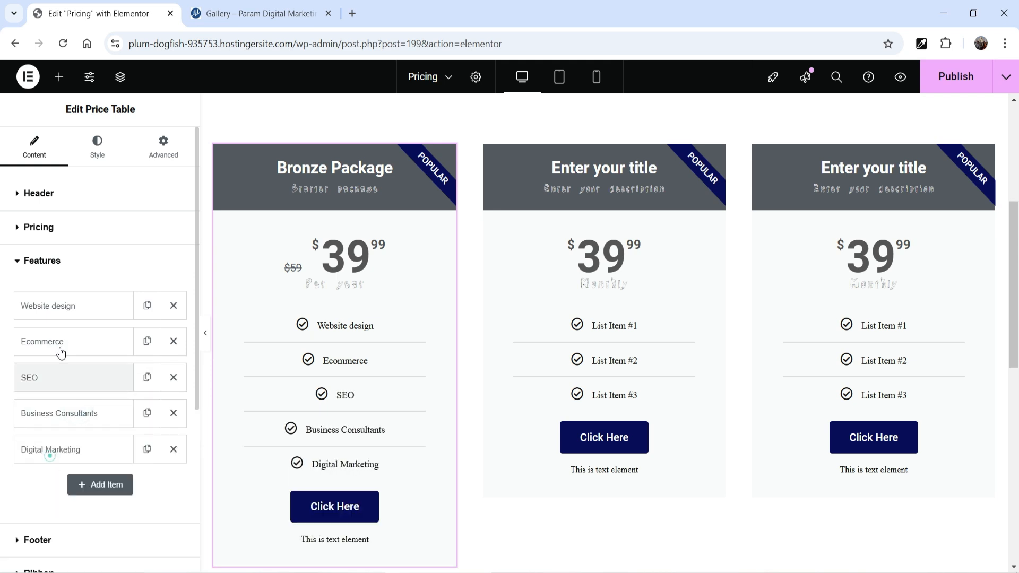
# Prefix the "Website design" and "Ecommerce" feature items with "1 - "
pyautogui.click(69, 306)
pyautogui.click(100, 340)
pyautogui.write('1 ')
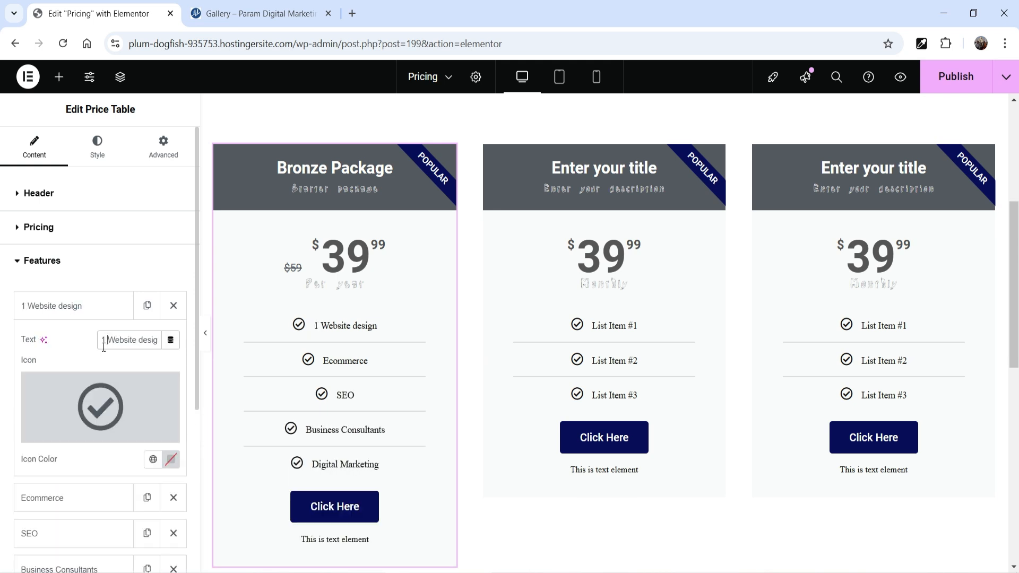
pyautogui.write('-')
pyautogui.click(74, 305)
pyautogui.click(69, 344)
pyautogui.click(102, 375)
pyautogui.write('1 -')
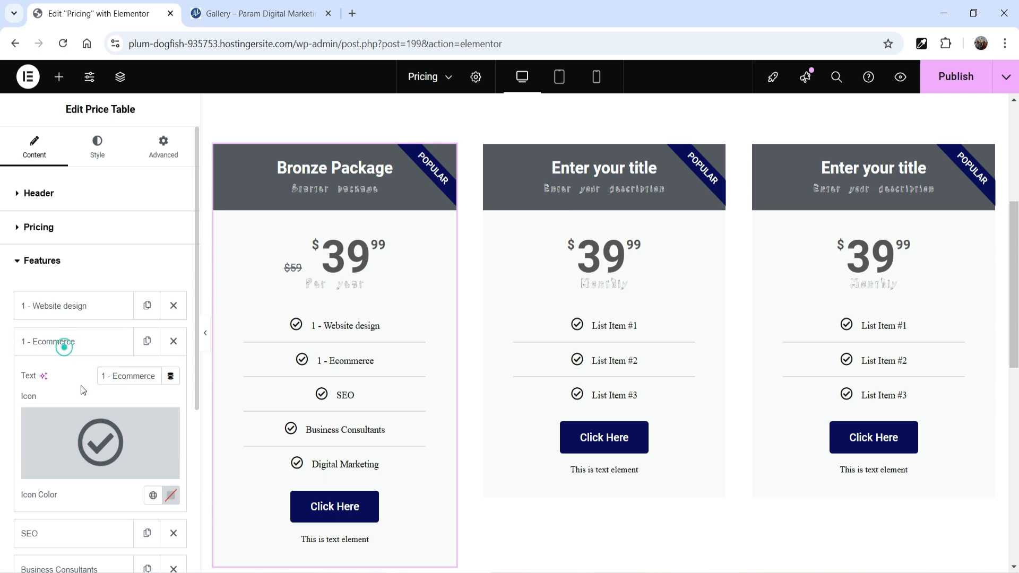
pyautogui.click(62, 347)
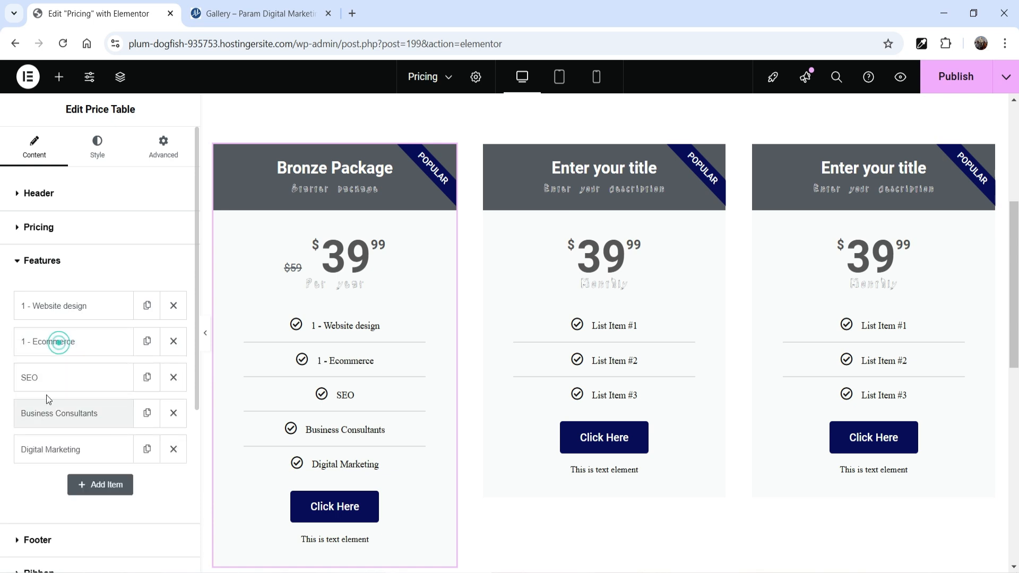
# Prefix the "SEO", "Business Consultants" and "Digital Marketing" feature items with "1 - "
pyautogui.click(45, 379)
pyautogui.click(82, 378)
pyautogui.click(101, 413)
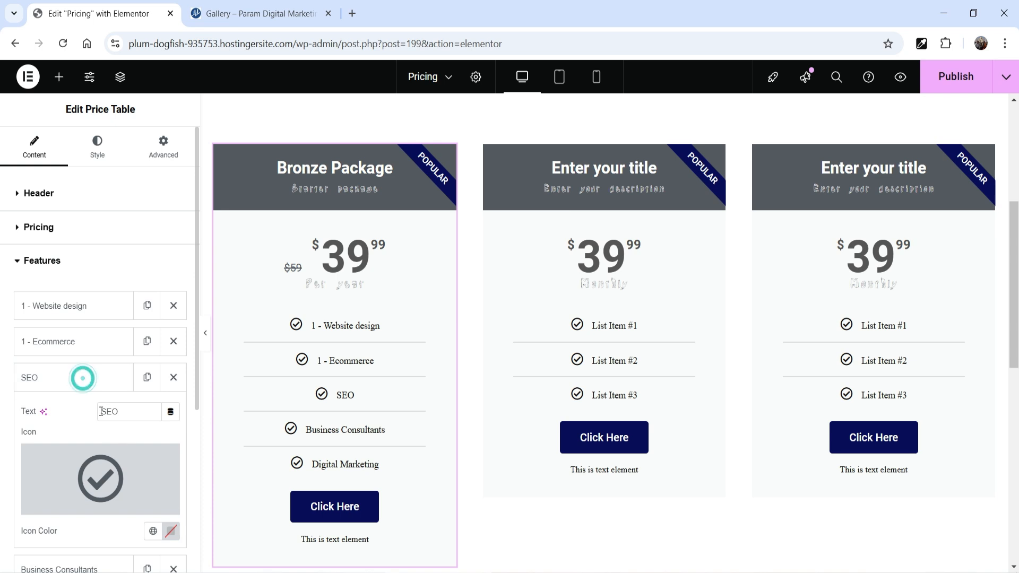
pyautogui.write('1 -')
pyautogui.click(74, 378)
pyautogui.click(74, 414)
pyautogui.click(102, 448)
pyautogui.write('1 -')
pyautogui.click(75, 414)
pyautogui.click(74, 449)
pyautogui.click(101, 483)
pyautogui.write('1 -')
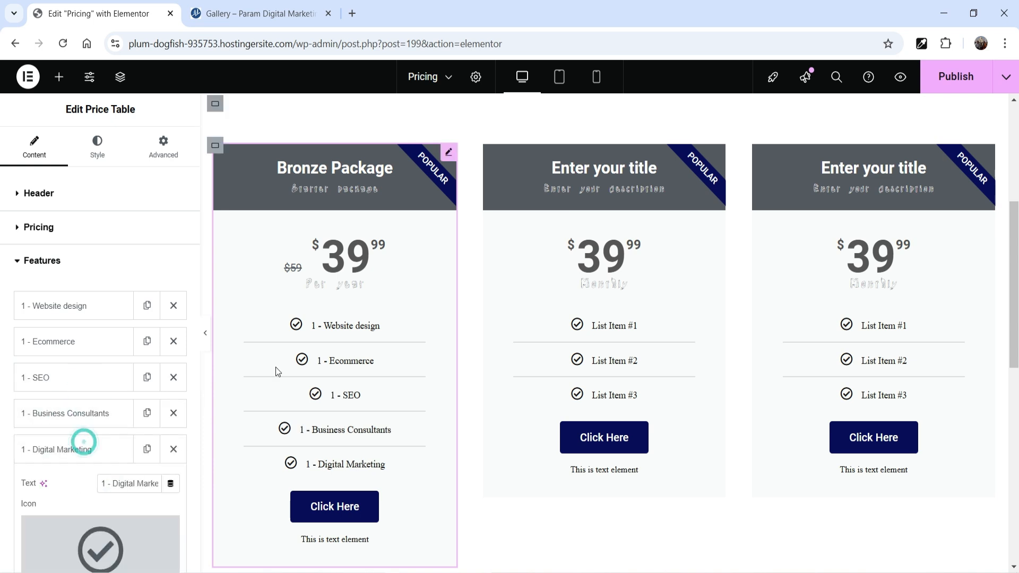
# Set the Bronze Package table's footer button text to "BUY NOW"
pyautogui.scroll(-3, 380, 330)
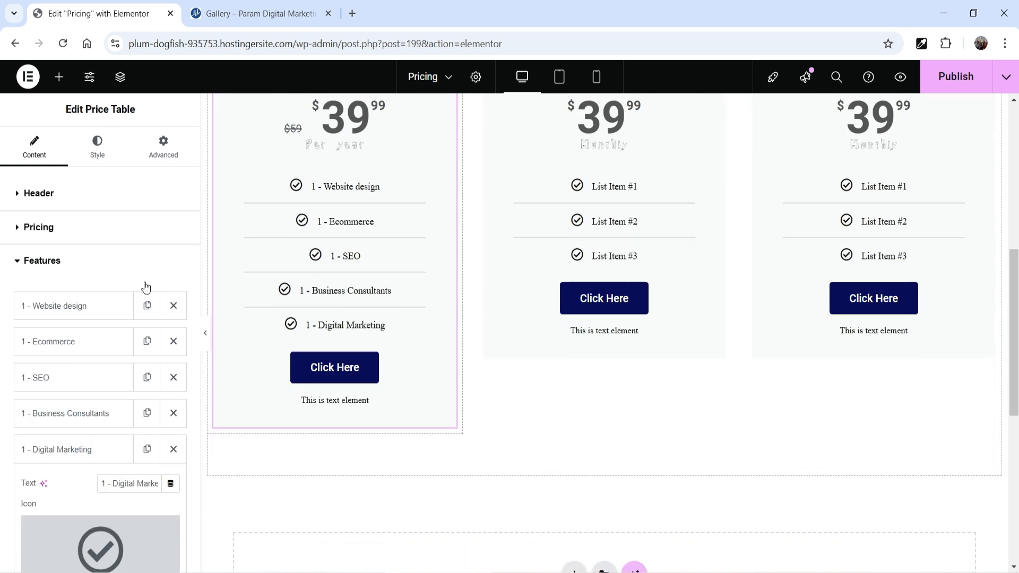
pyautogui.click(75, 260)
pyautogui.click(57, 296)
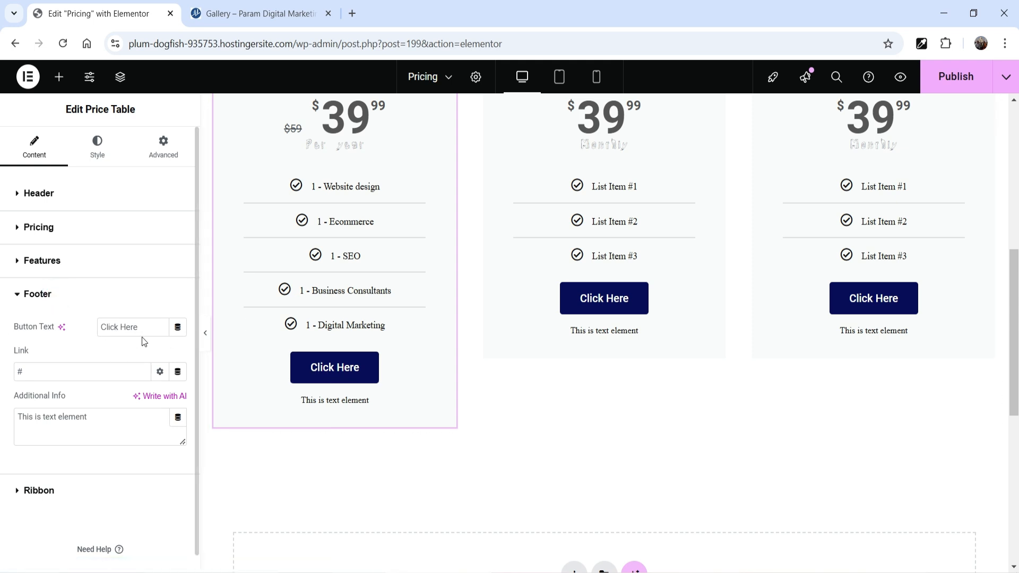
pyautogui.write('BUY ')
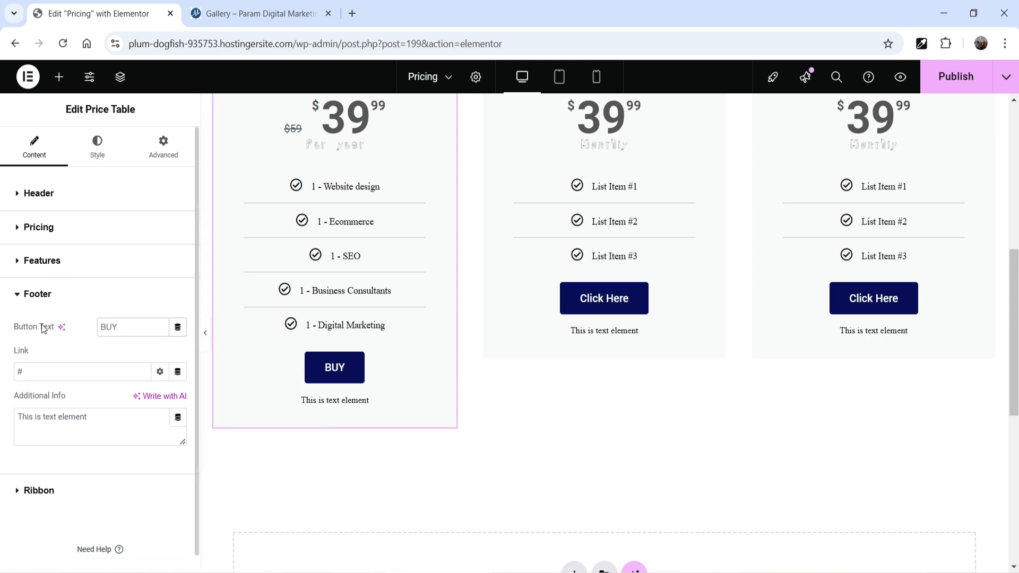
pyautogui.write('NOW')
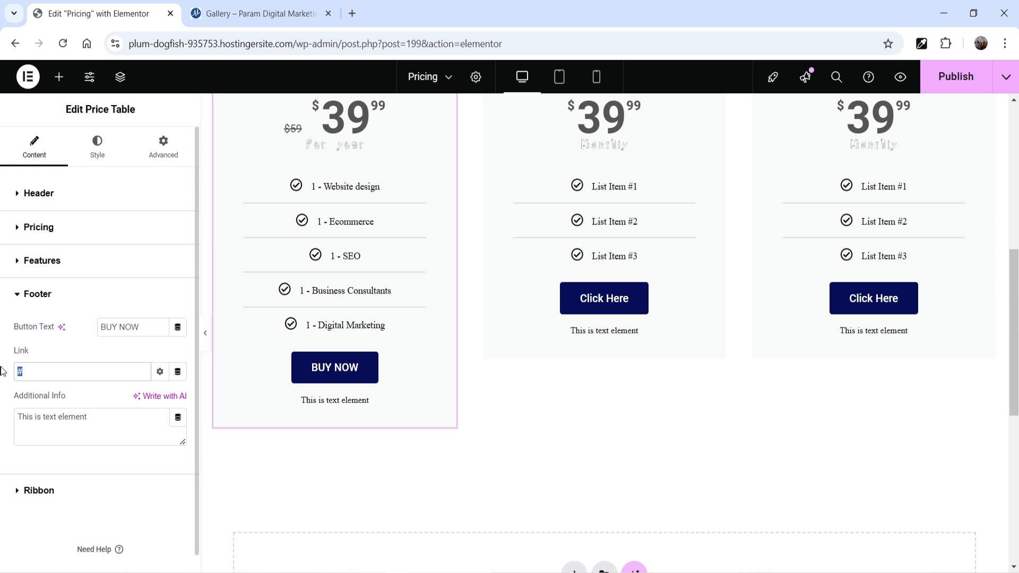
# Set the Bronze Package table's ribbon title to "Beginner"
pyautogui.click(58, 489)
pyautogui.scroll(4, 550, 398)
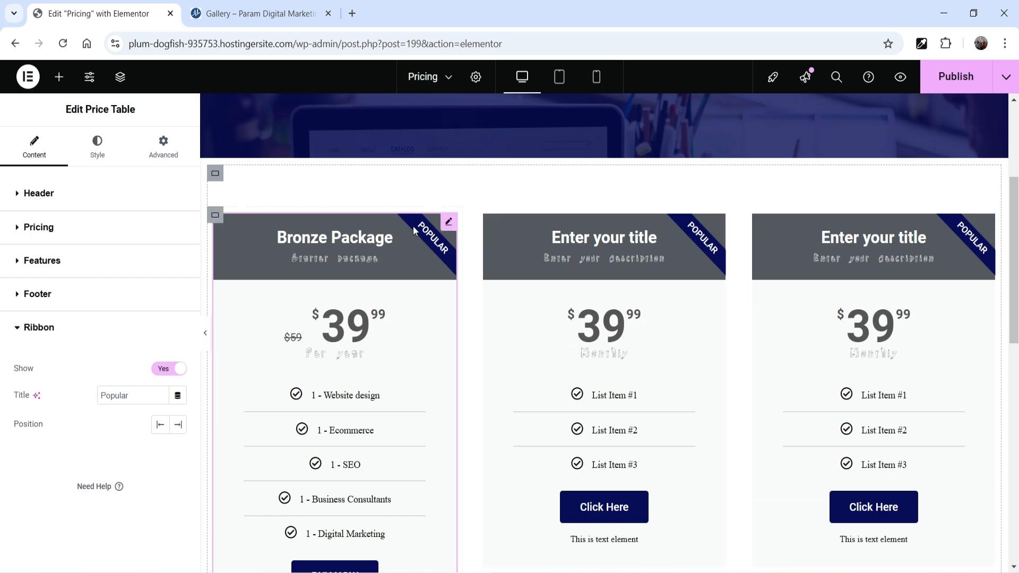
pyautogui.click(133, 394)
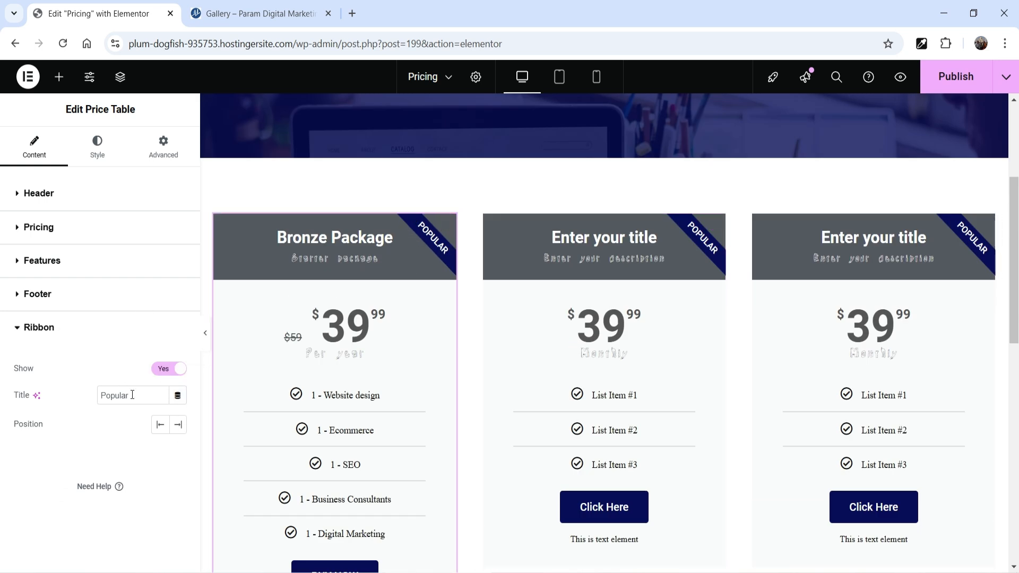
pyautogui.moveTo(131, 394); pyautogui.dragTo(45, 399)
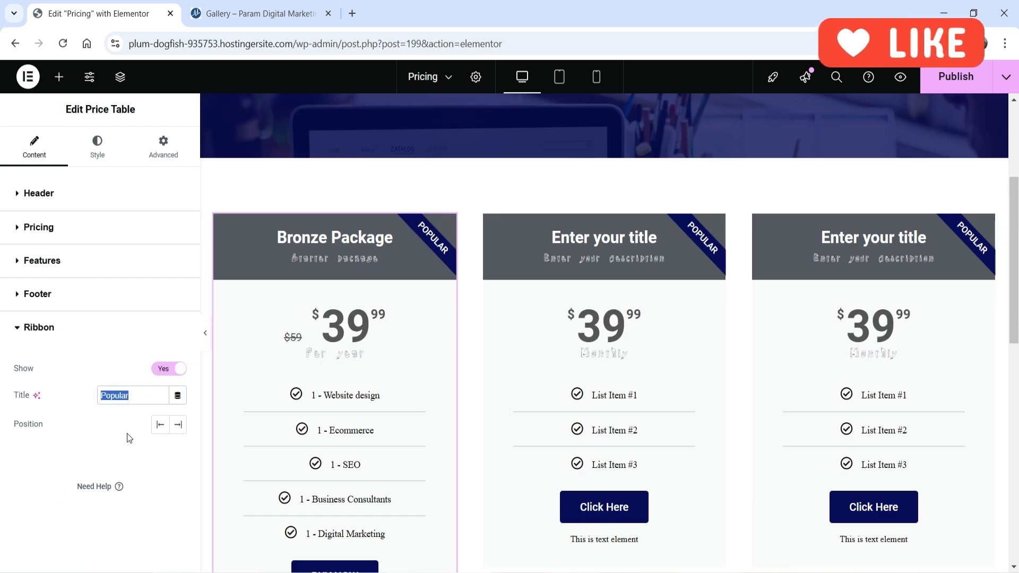
pyautogui.write('Beginner')
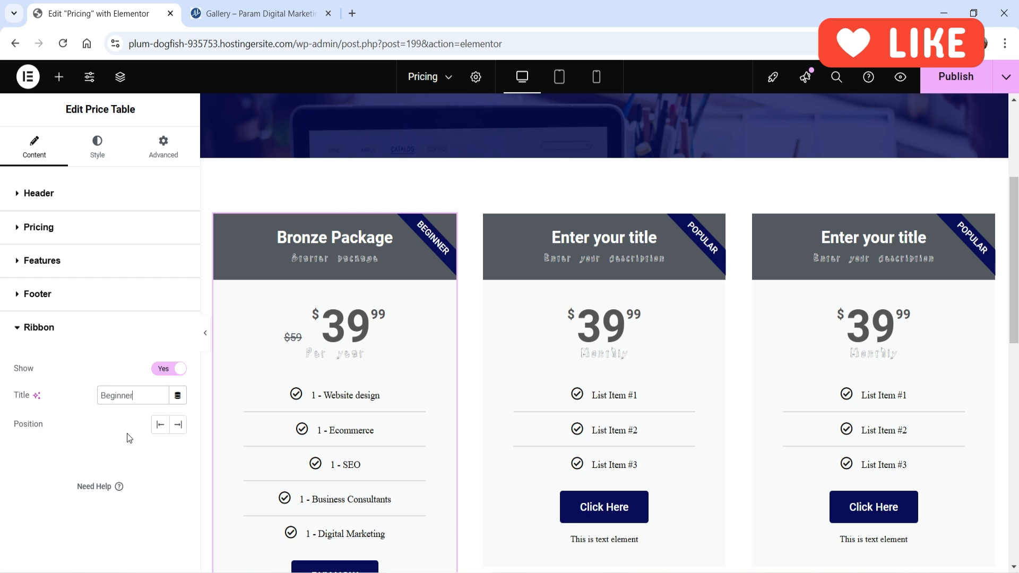
# Clear the additional info text from the Bronze Package table's footer
pyautogui.scroll(-4, 410, 330)
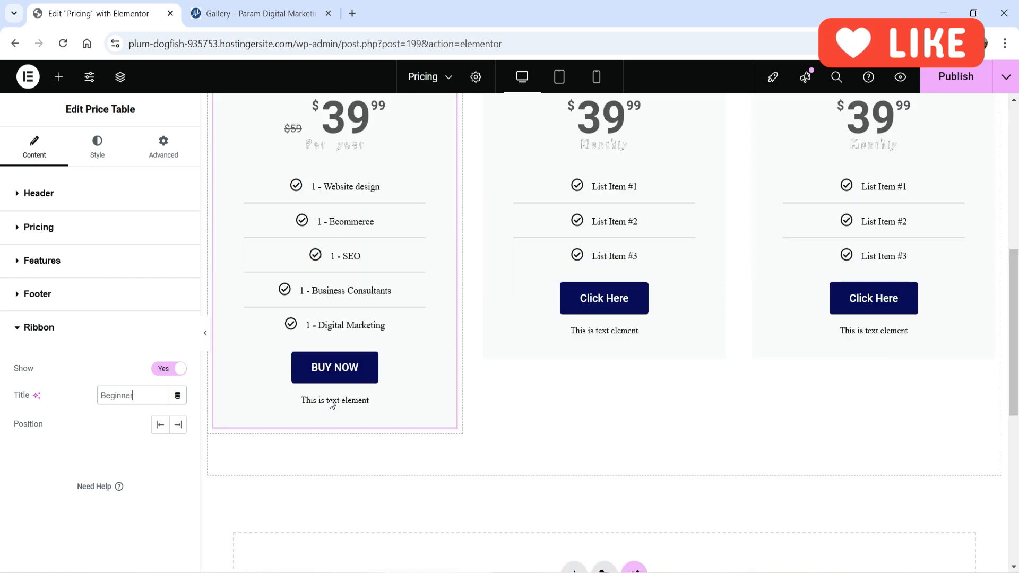
pyautogui.click(63, 327)
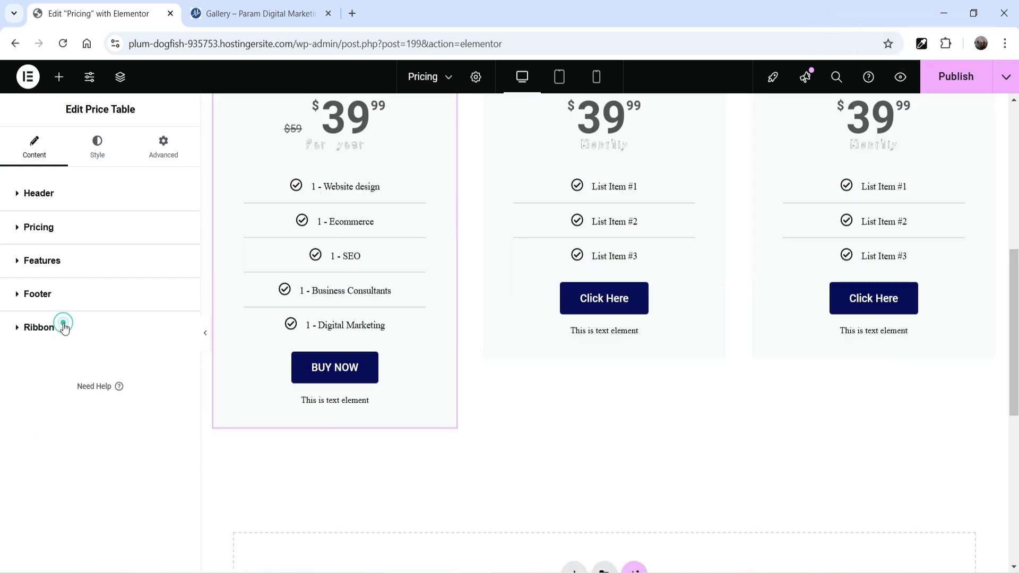
pyautogui.click(52, 286)
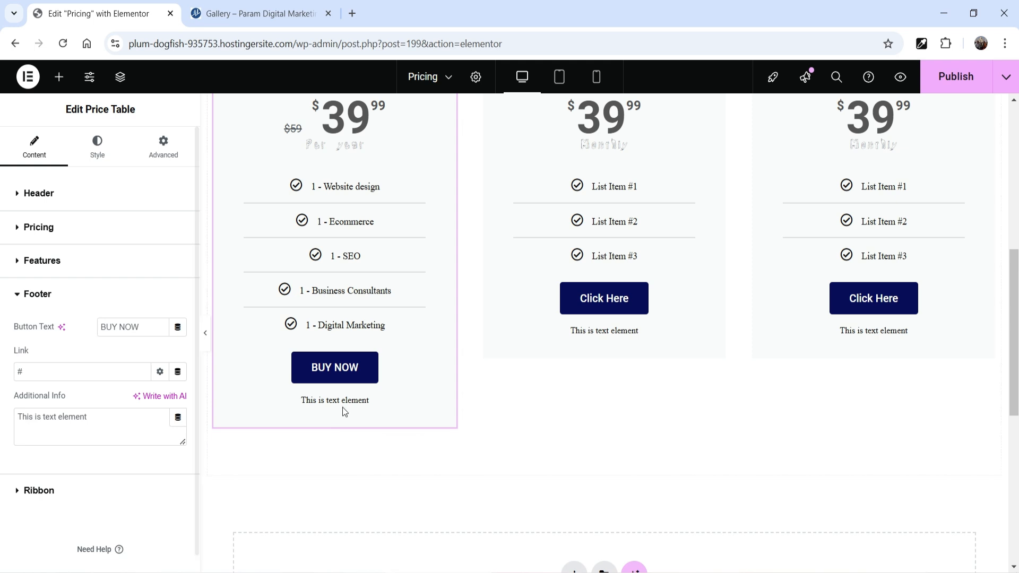
pyautogui.moveTo(108, 421); pyautogui.dragTo(2, 414)
pyautogui.press('BackSpace')
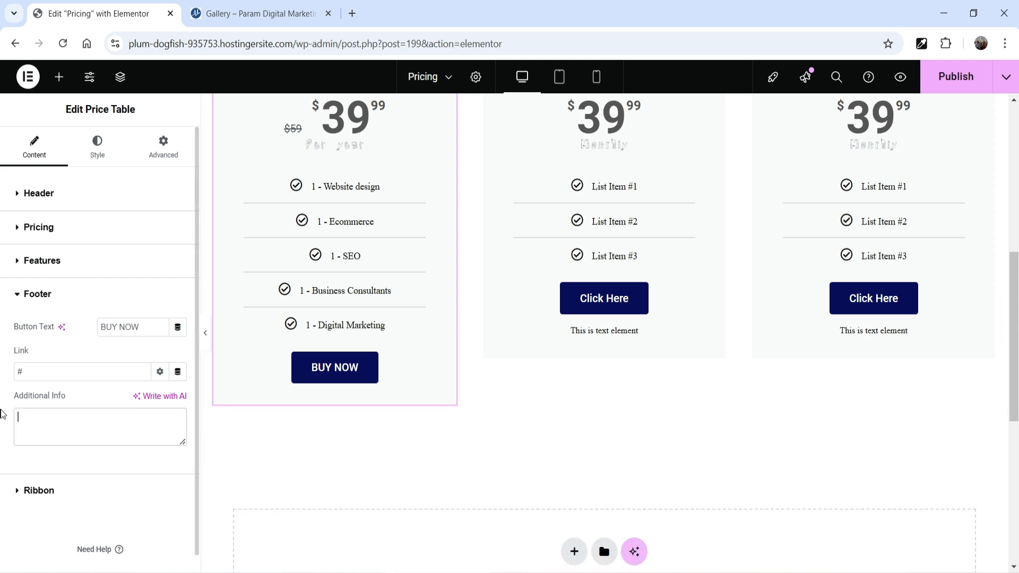
# Set the Bronze Package header's background color to the global Primary color #224E87
pyautogui.click(95, 144)
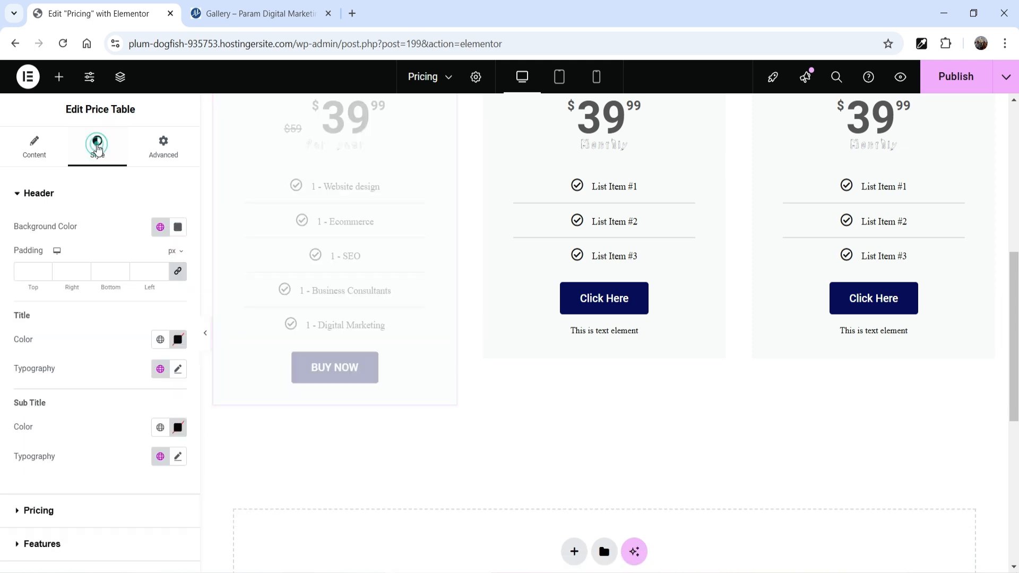
pyautogui.scroll(4, 269, 340)
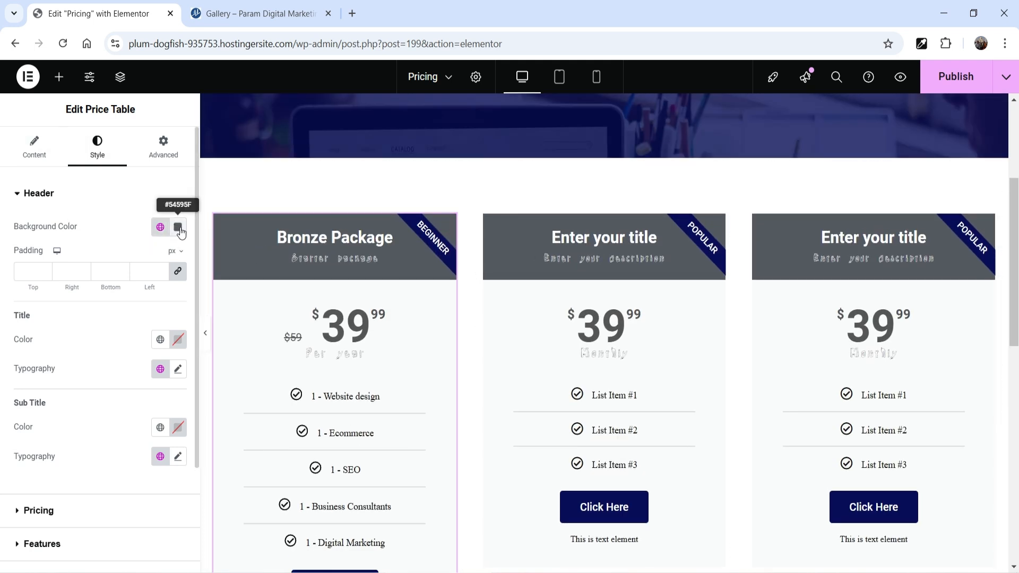
pyautogui.click(160, 227)
pyautogui.click(51, 289)
pyautogui.click(51, 287)
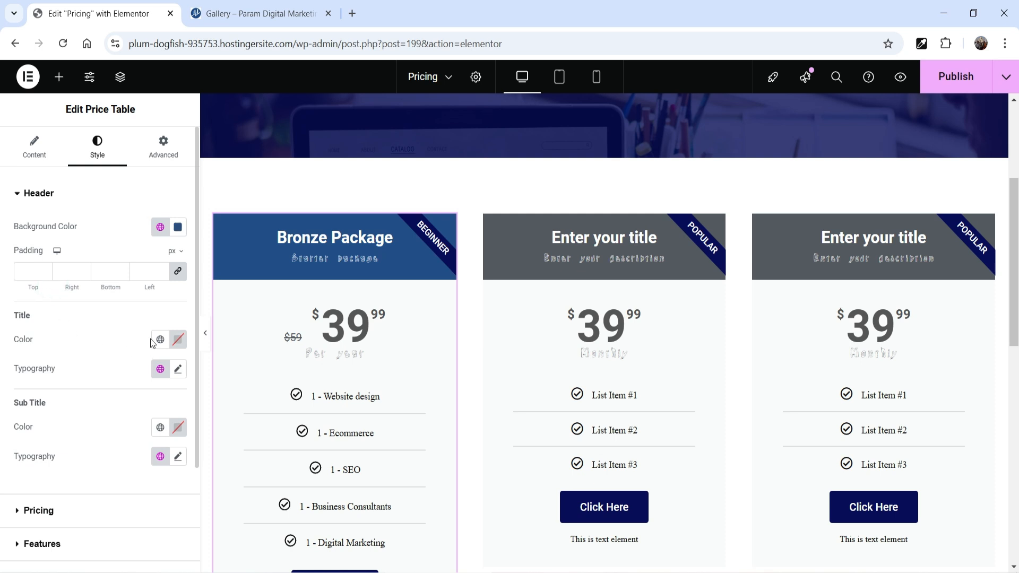
# Set the header subtitle's typography to the Roboto Slab family at 16 px
pyautogui.scroll(-2, 75, 326)
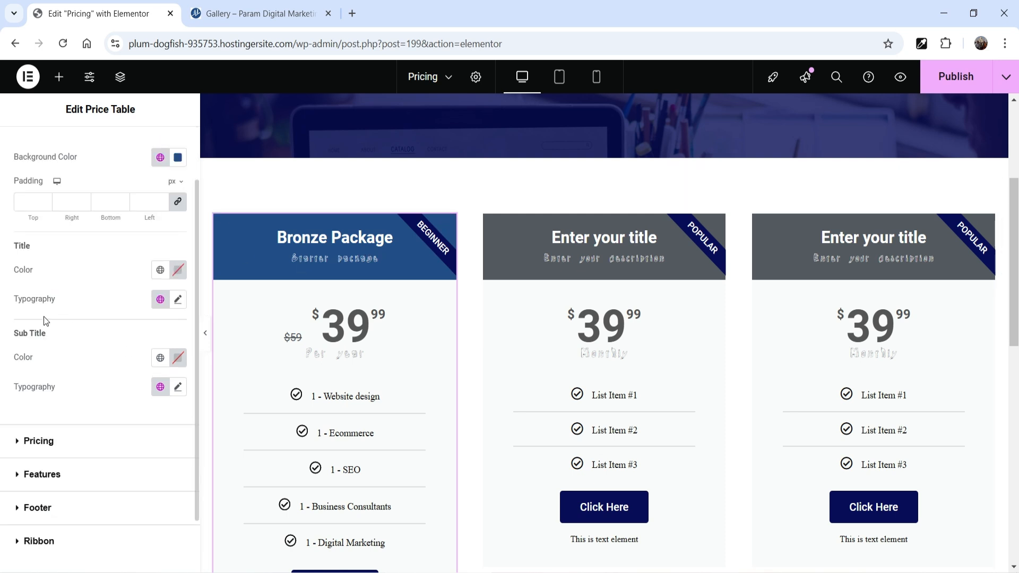
pyautogui.click(177, 386)
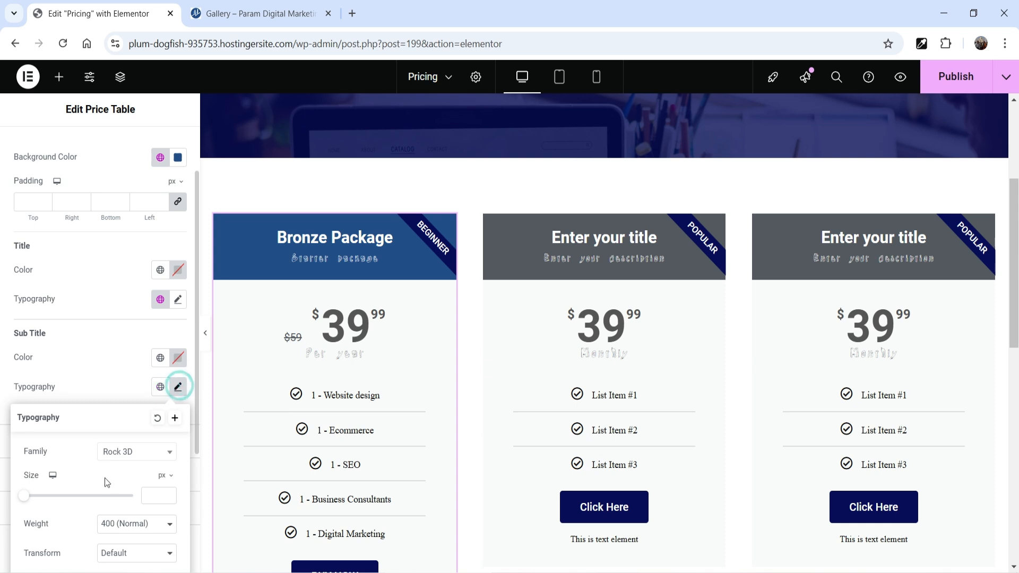
pyautogui.click(130, 457)
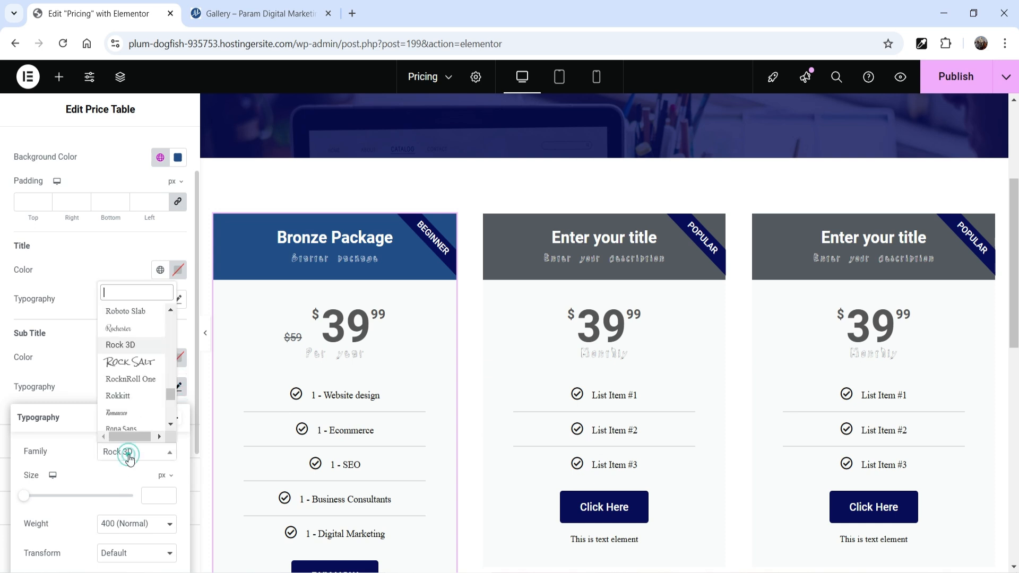
pyautogui.click(141, 313)
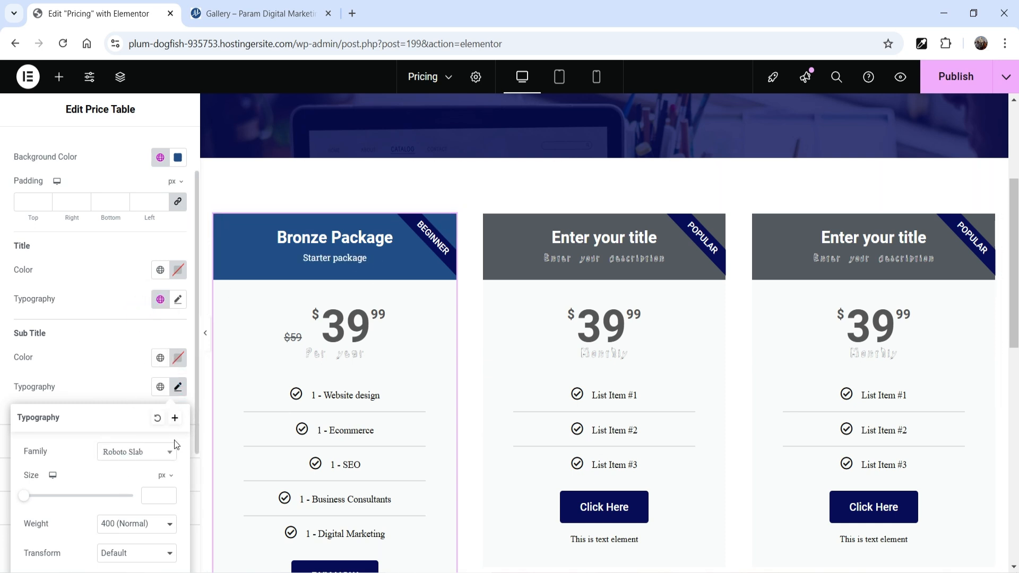
pyautogui.click(153, 501)
pyautogui.write('16')
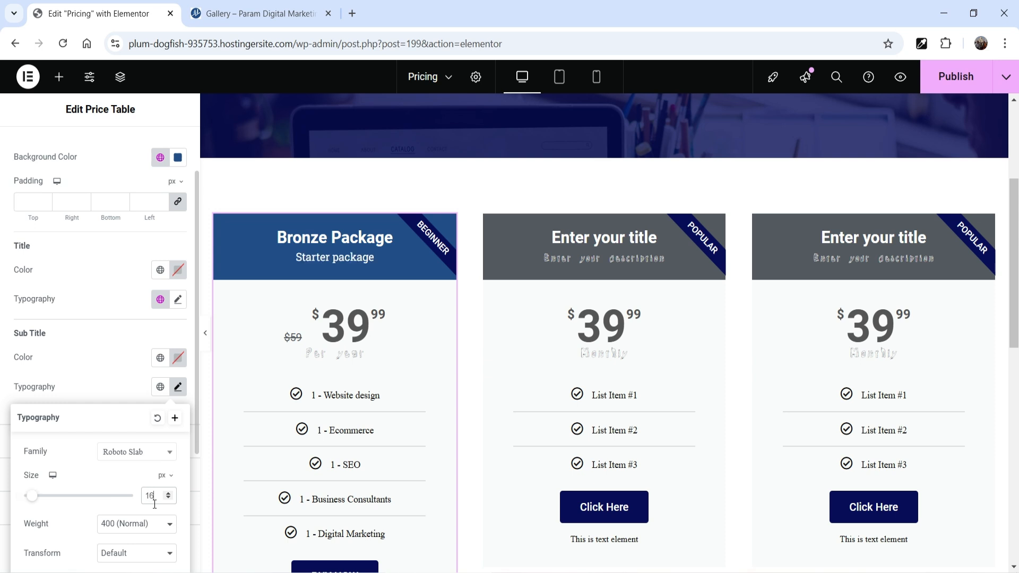
pyautogui.click(110, 385)
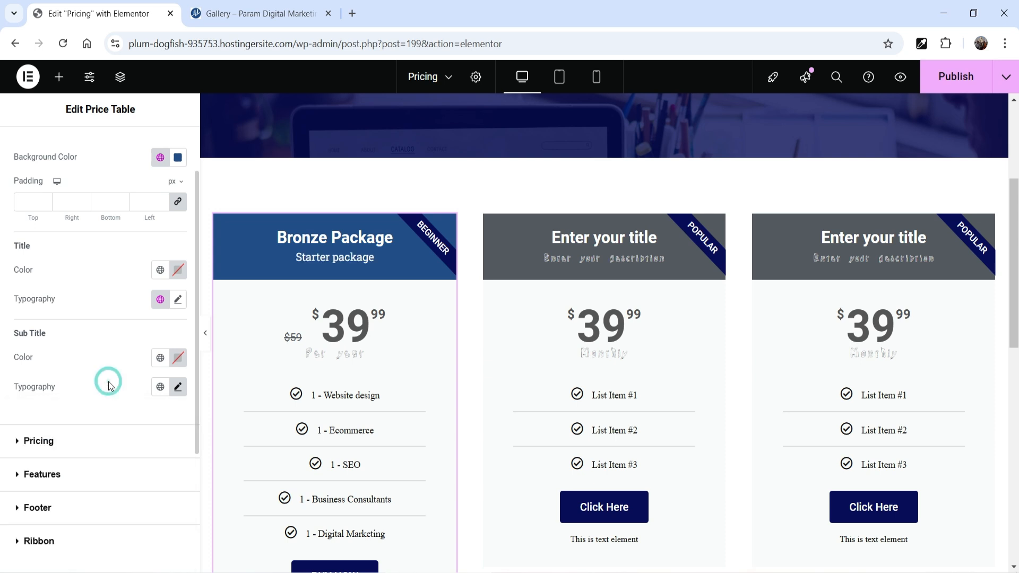
# Give the Bronze Package table's pricing area a light yellow-green background color
pyautogui.click(81, 440)
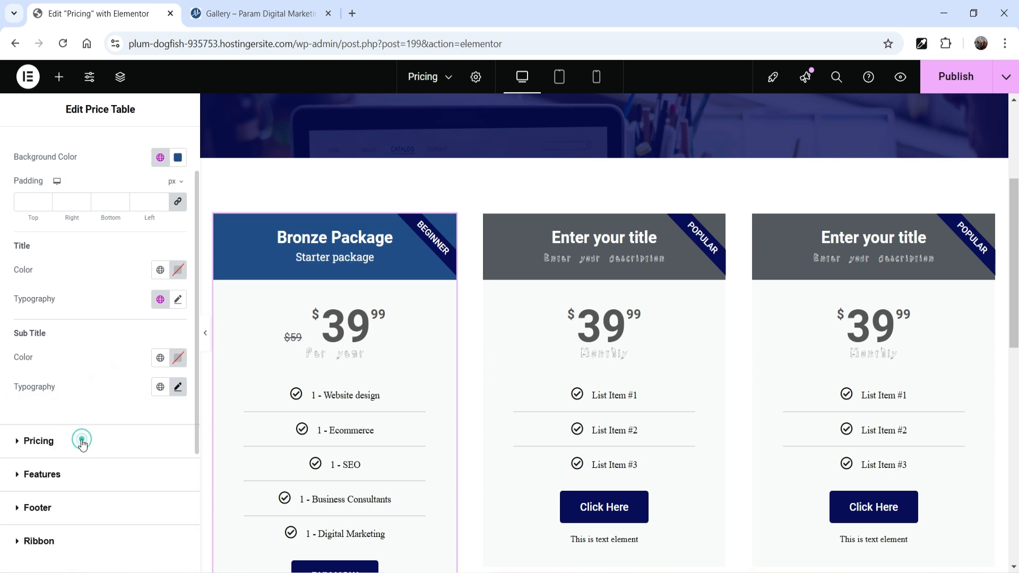
pyautogui.click(160, 265)
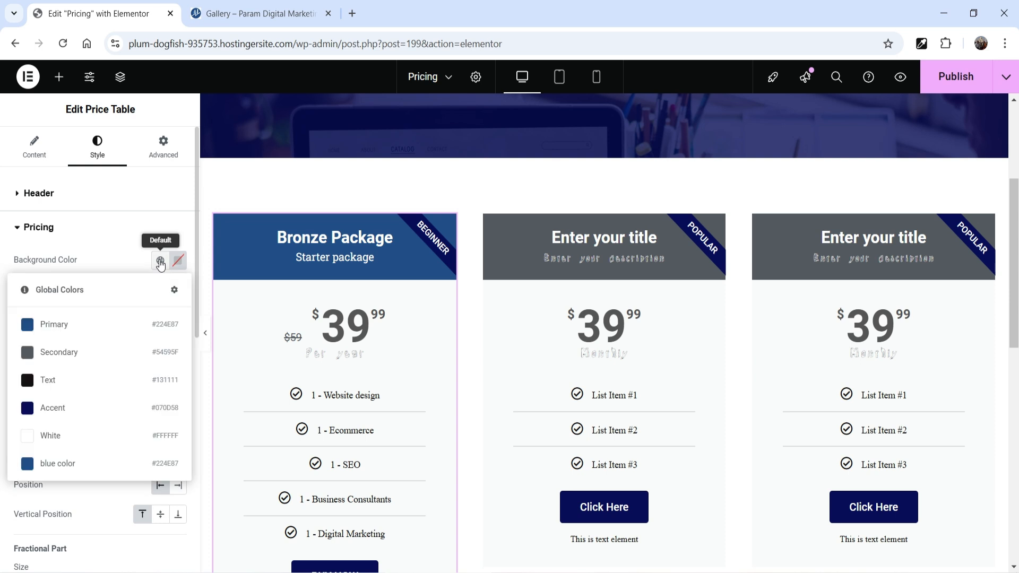
pyautogui.click(179, 264)
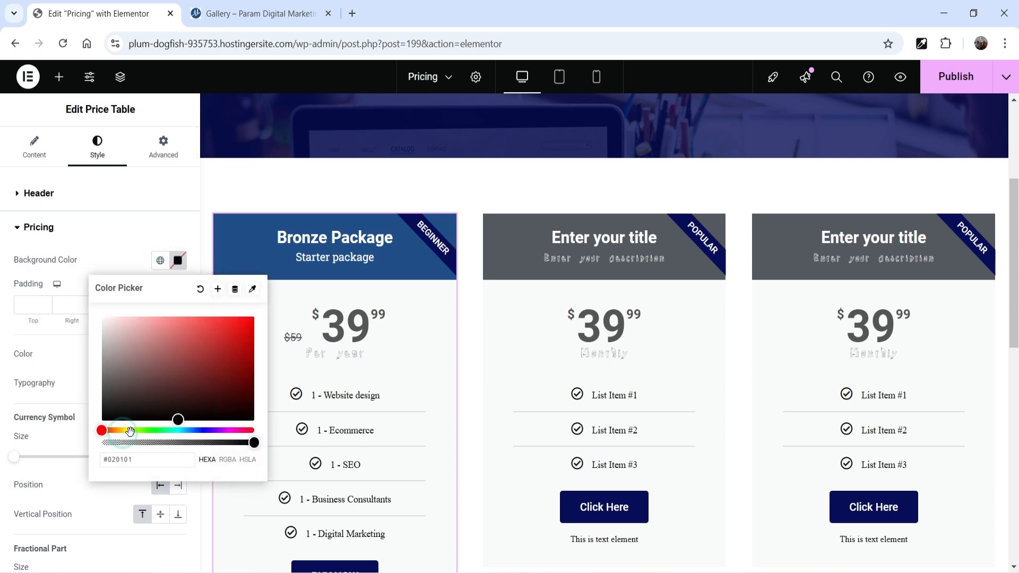
pyautogui.click(126, 431)
pyautogui.click(163, 316)
pyautogui.click(111, 230)
# Set the pricing area's padding to 20 px on all sides and its text color to the global blue #224E87
pyautogui.write('20')
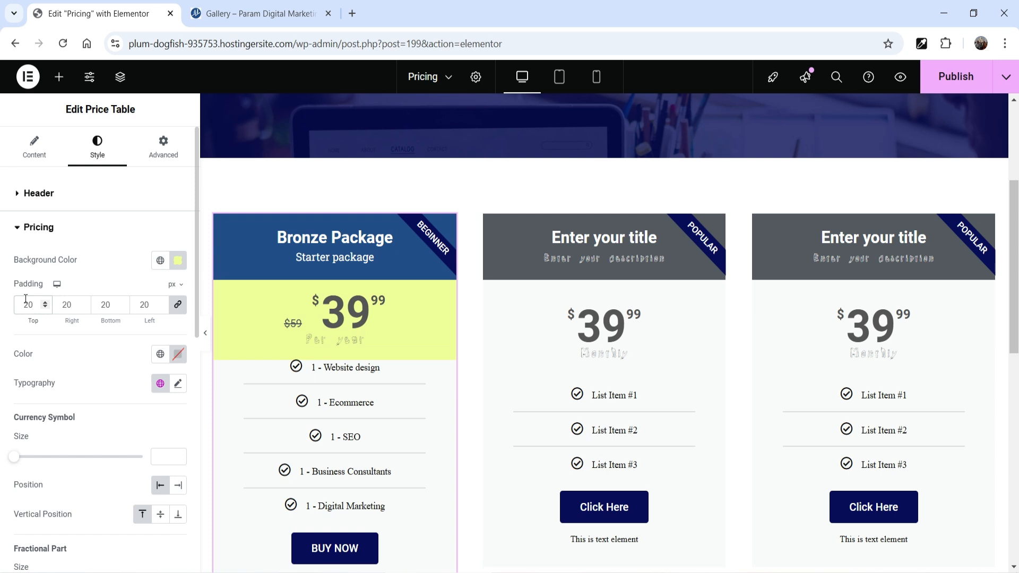
pyautogui.scroll(-1, 65, 311)
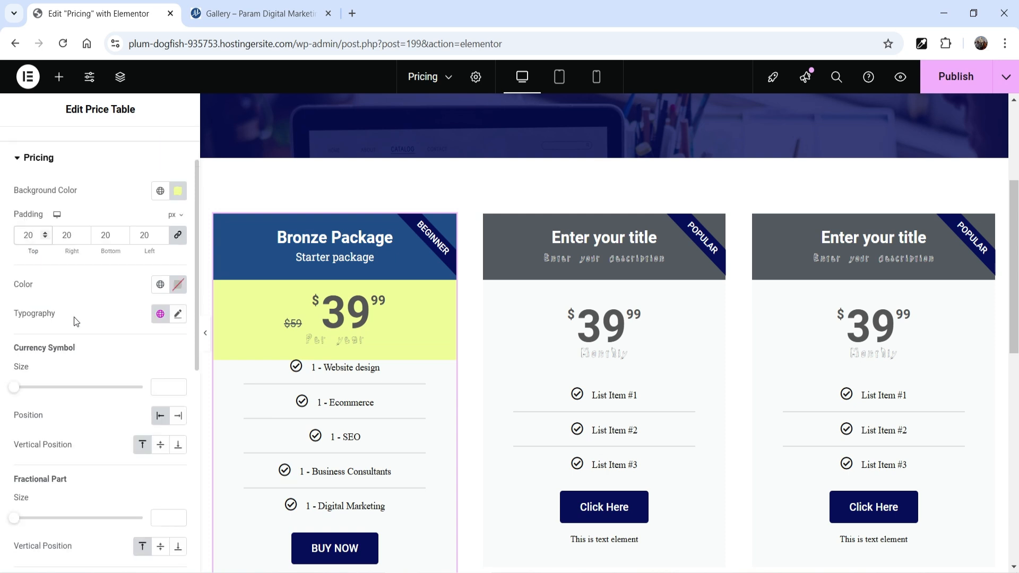
pyautogui.click(160, 284)
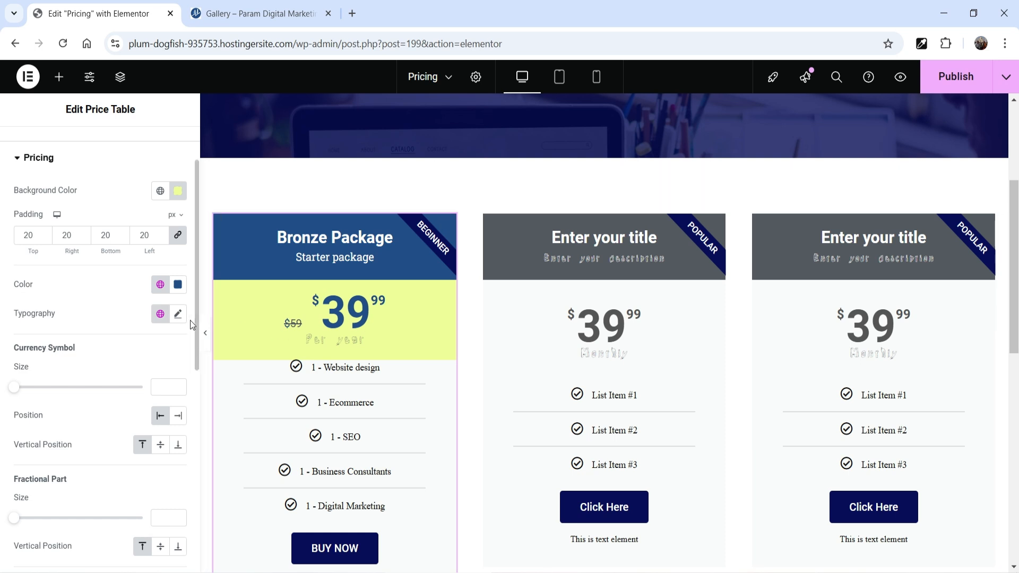
# Set the currency symbol's size to 77, positioned before the price and vertically in the middle
pyautogui.scroll(-2, 105, 339)
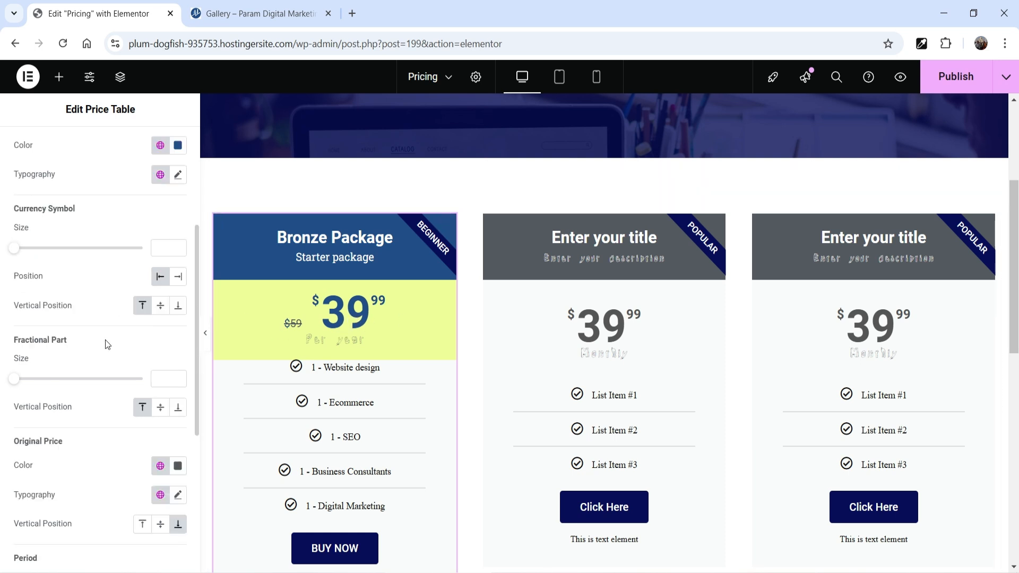
pyautogui.scroll(1, 105, 340)
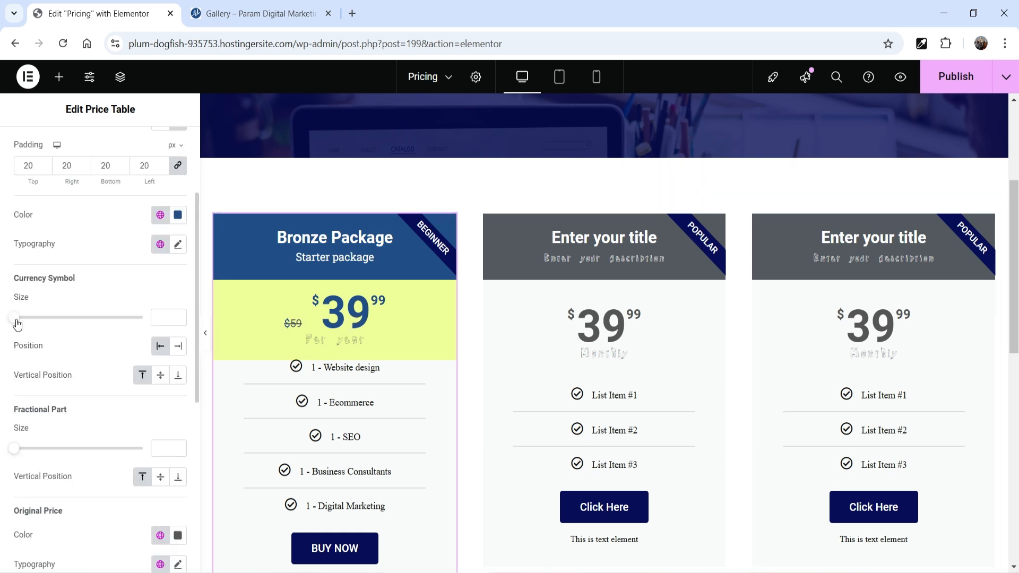
pyautogui.moveTo(17, 324); pyautogui.dragTo(113, 326)
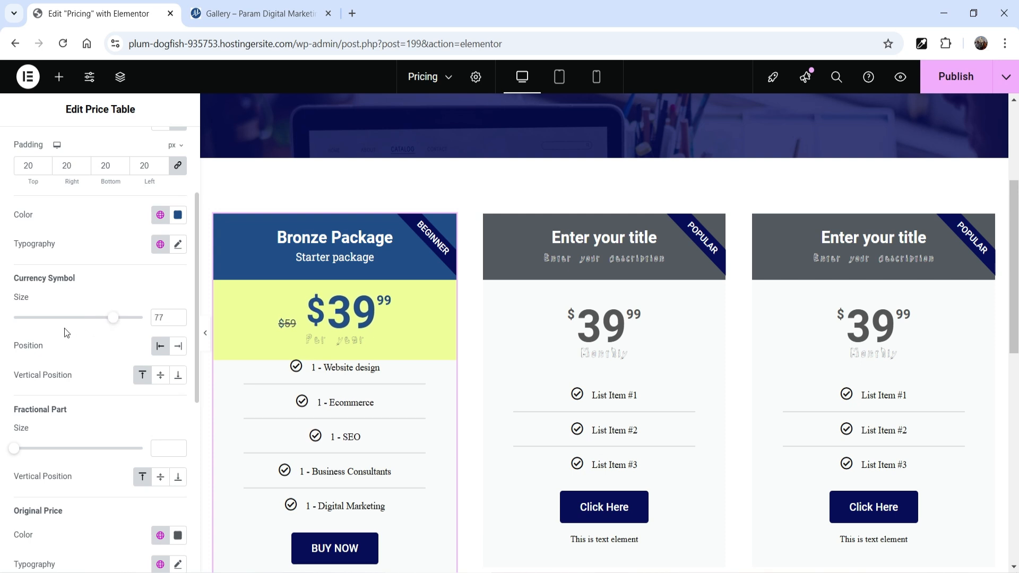
pyautogui.scroll(-1, 63, 327)
pyautogui.click(175, 277)
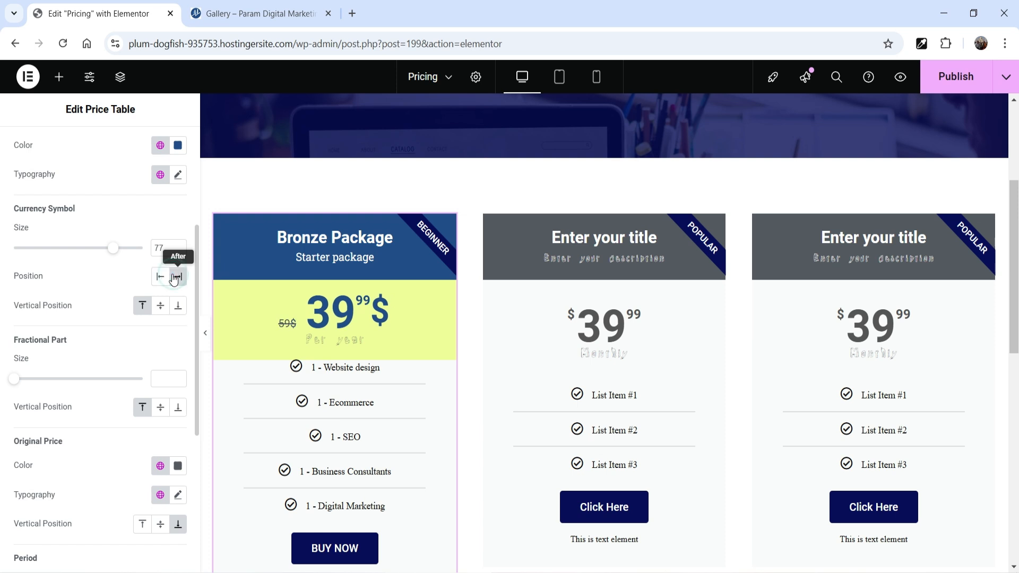
pyautogui.click(162, 278)
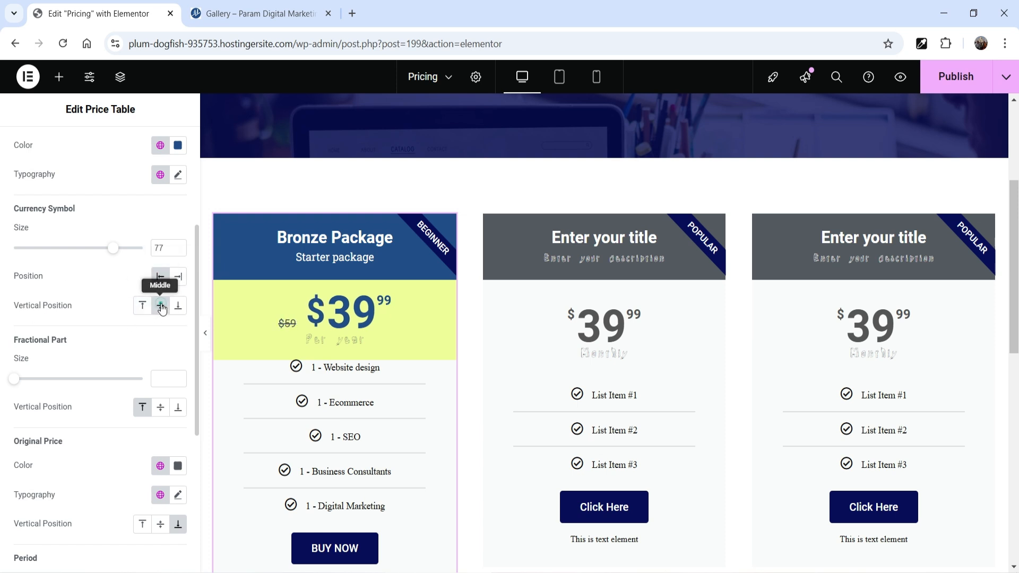
# Set the price's fractional part to size 39, try its vertical position options and choose the top one
pyautogui.scroll(-3, 68, 340)
pyautogui.scroll(2, 68, 338)
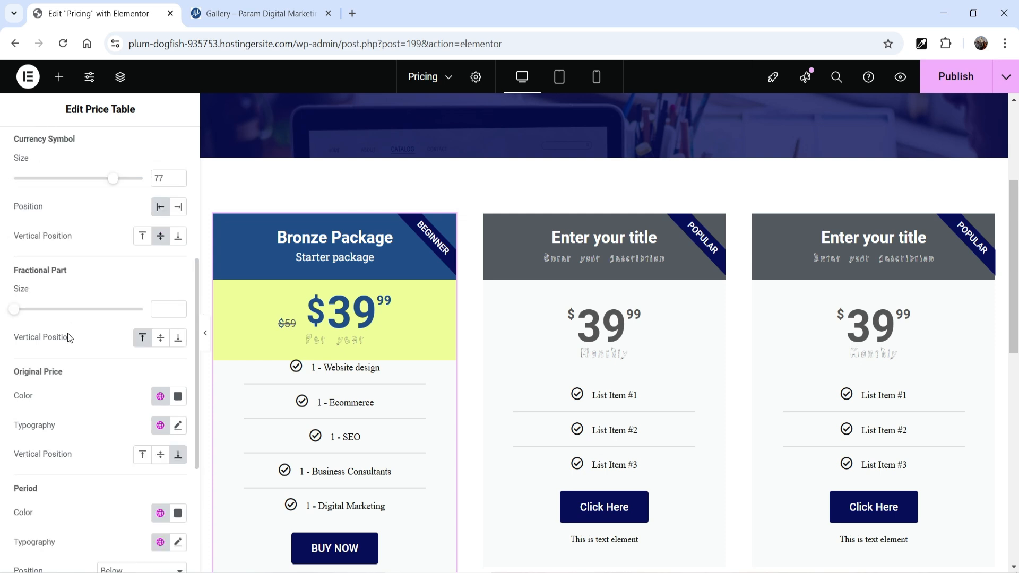
pyautogui.moveTo(16, 314); pyautogui.dragTo(63, 318)
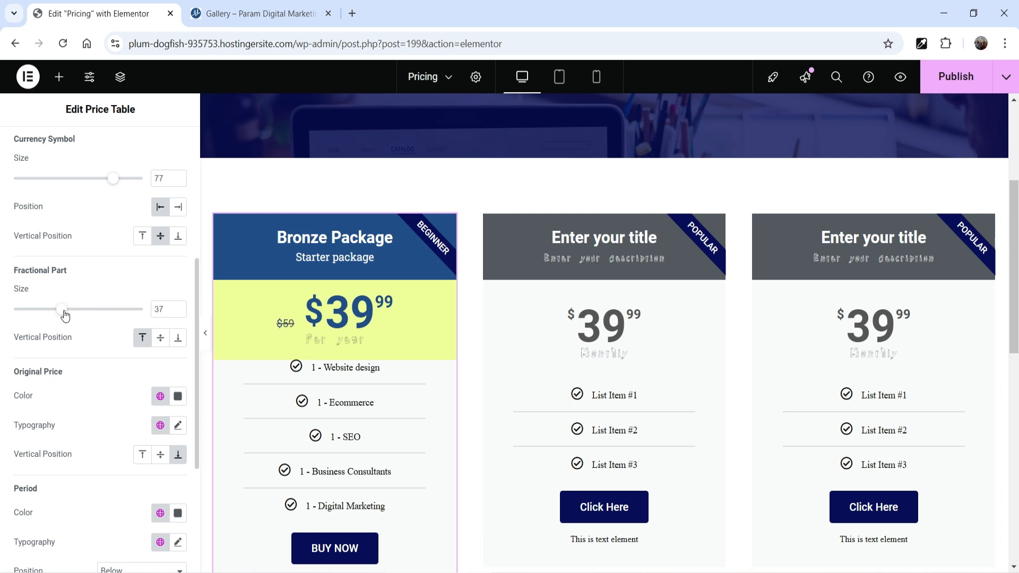
pyautogui.moveTo(62, 314); pyautogui.dragTo(65, 314)
pyautogui.click(160, 337)
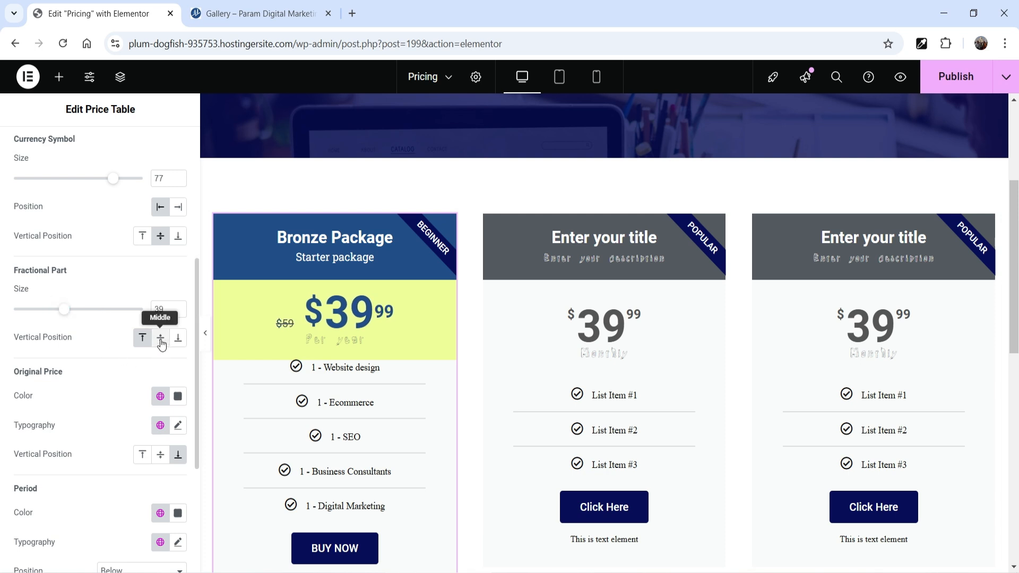
pyautogui.click(178, 340)
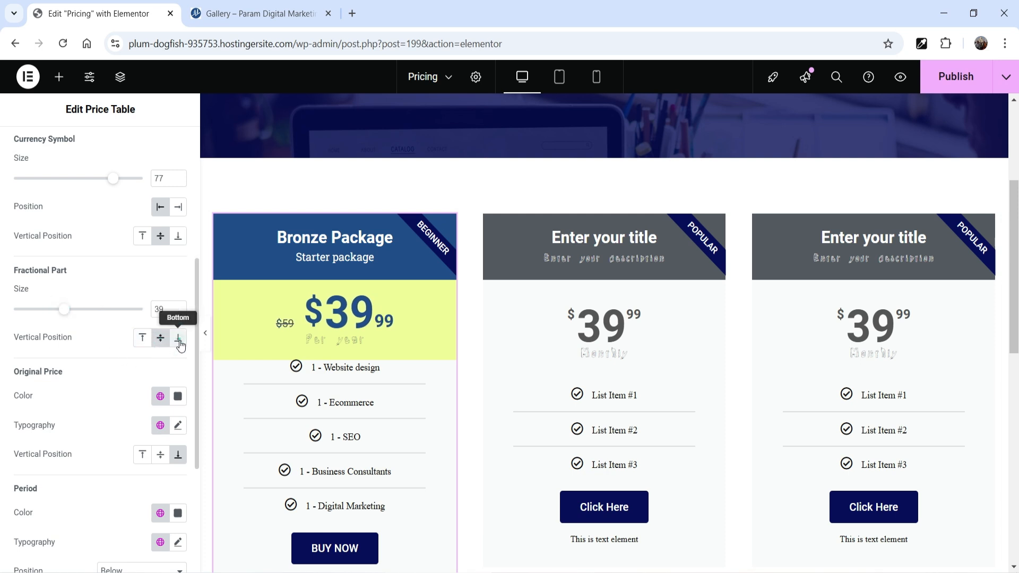
pyautogui.click(144, 338)
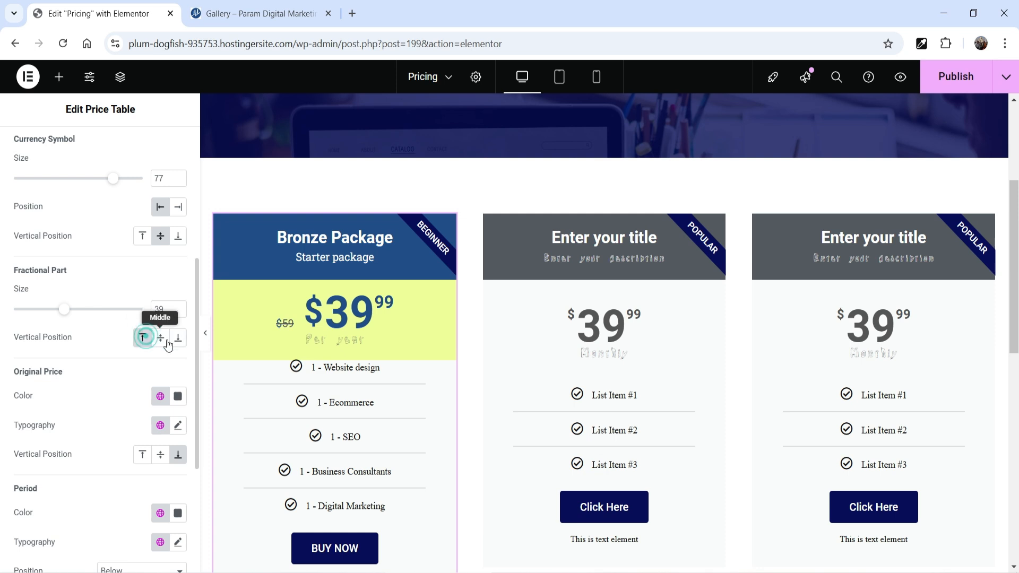
pyautogui.click(178, 339)
pyautogui.click(143, 338)
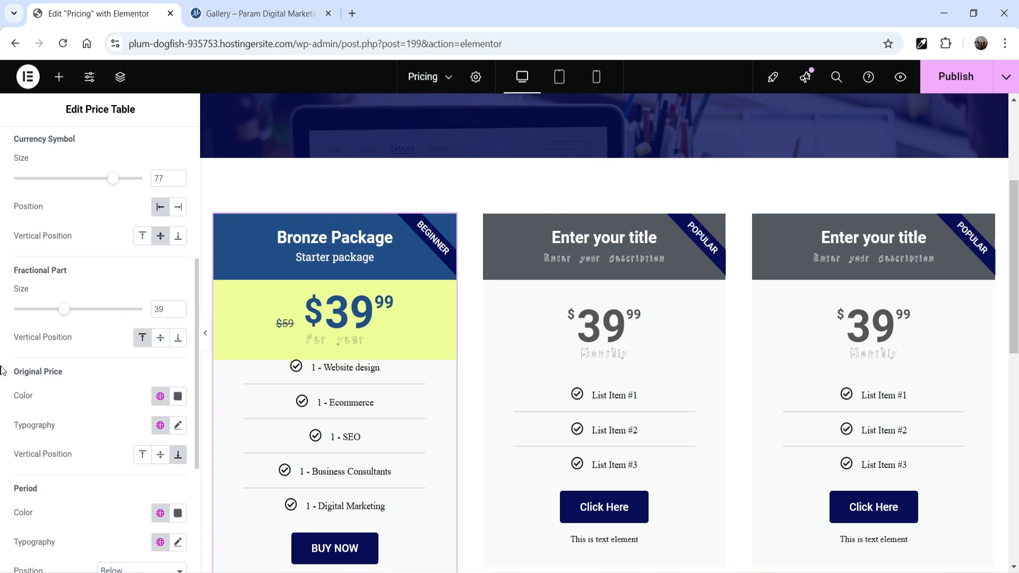
pyautogui.scroll(-2, 81, 364)
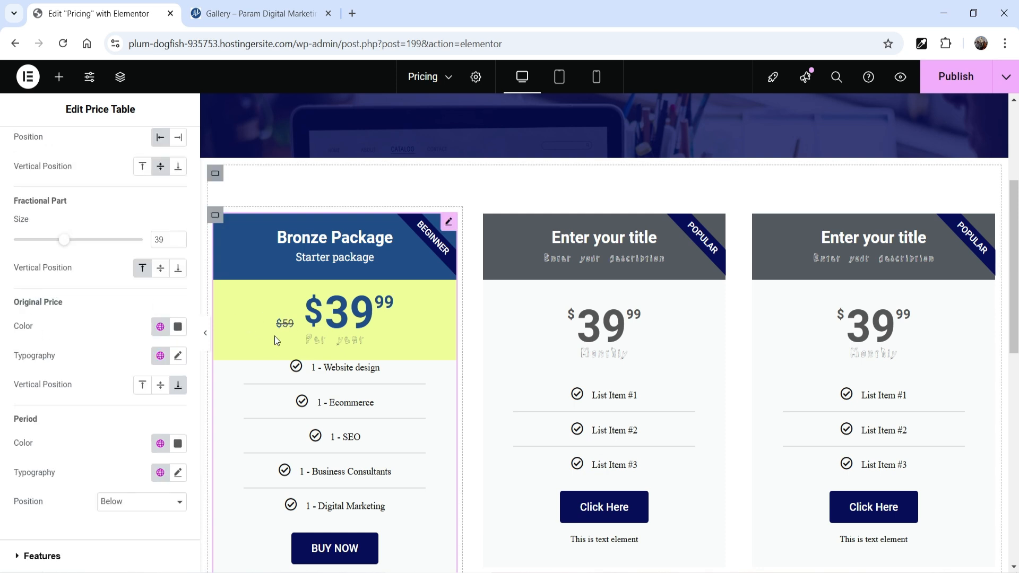
# Give the original price in the Bronze Package table a red color
pyautogui.click(178, 326)
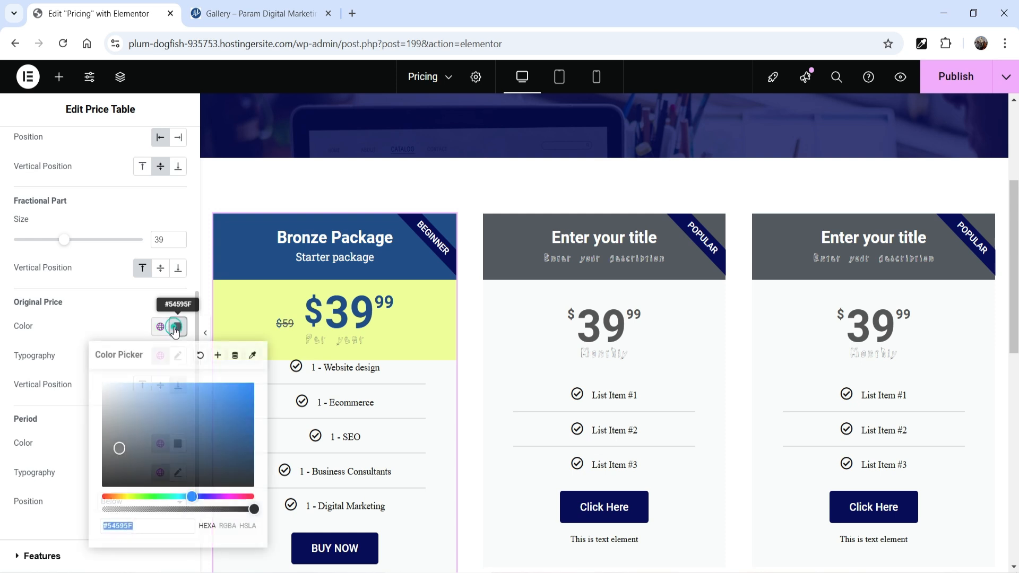
pyautogui.moveTo(170, 414); pyautogui.dragTo(214, 475)
pyautogui.click(80, 327)
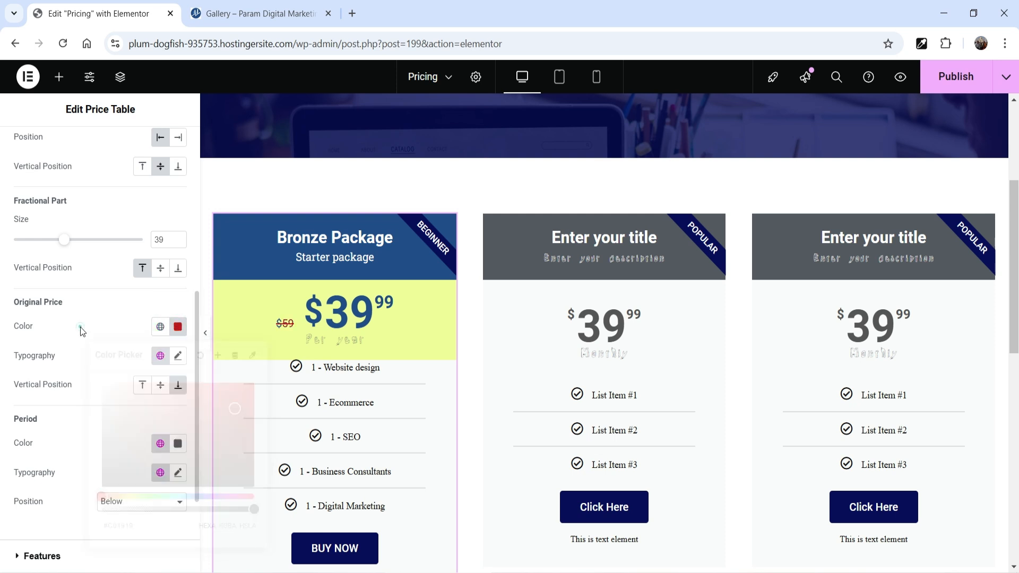
# Enlarge the original price's text and set its vertical position to middle
pyautogui.click(177, 357)
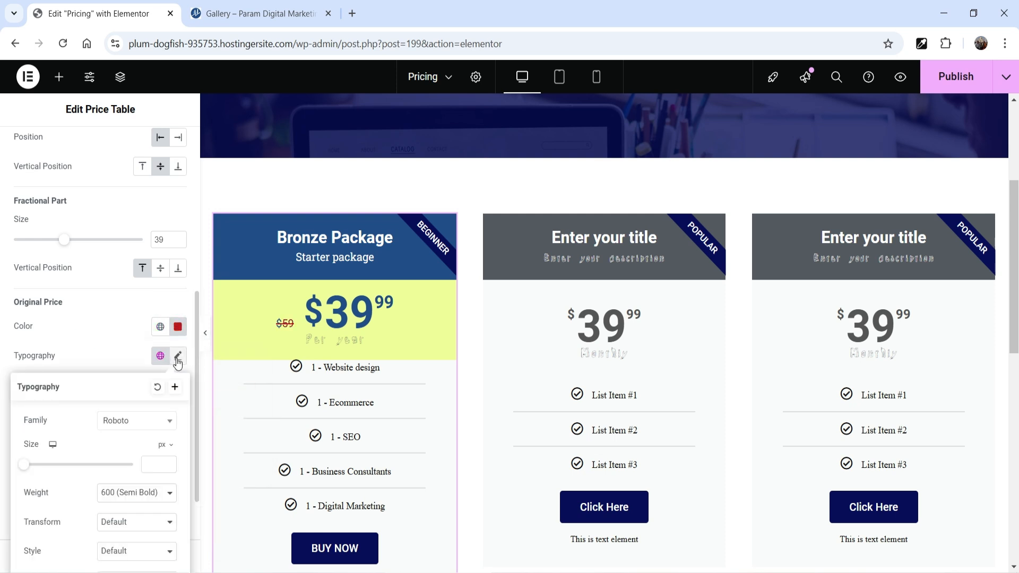
pyautogui.moveTo(27, 463)
pyautogui.mouseDown()
pyautogui.moveTo(51, 464)
pyautogui.moveTo(42, 463)
pyautogui.mouseUp()
pyautogui.click(86, 349)
pyautogui.scroll(-2, 145, 354)
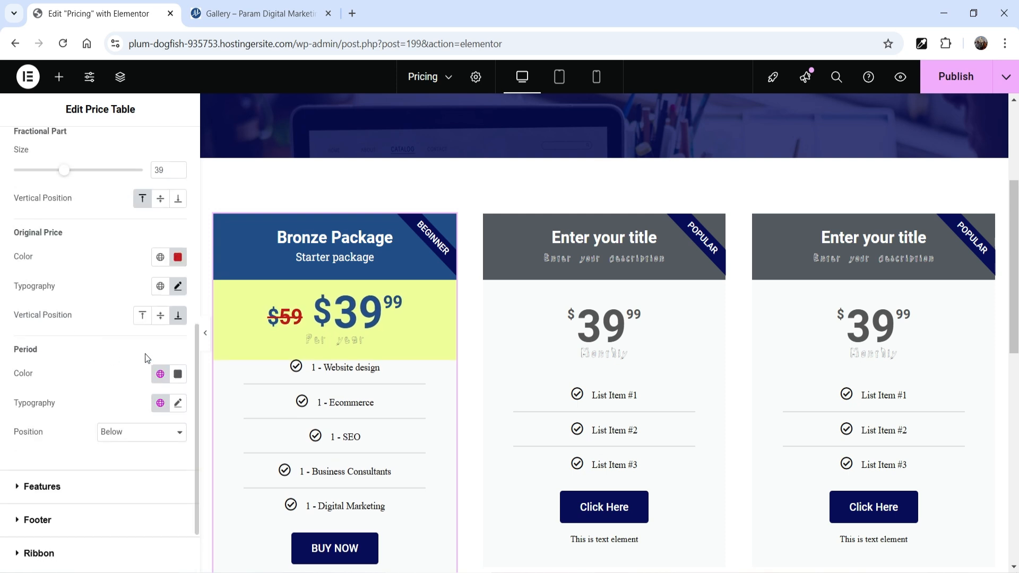
pyautogui.click(159, 317)
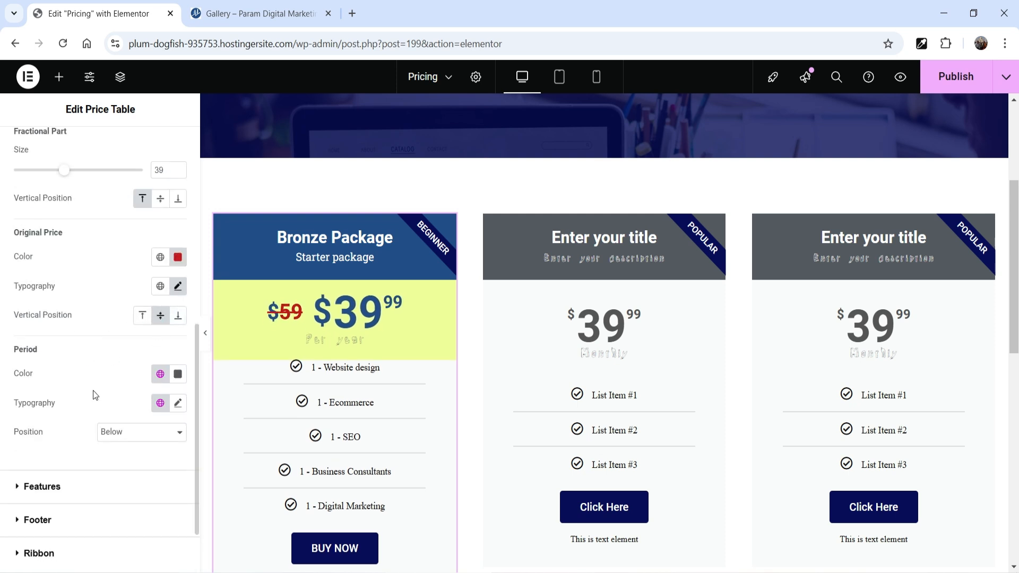
# Set the period text's color to dark blue #0E2644
pyautogui.scroll(-2, 117, 363)
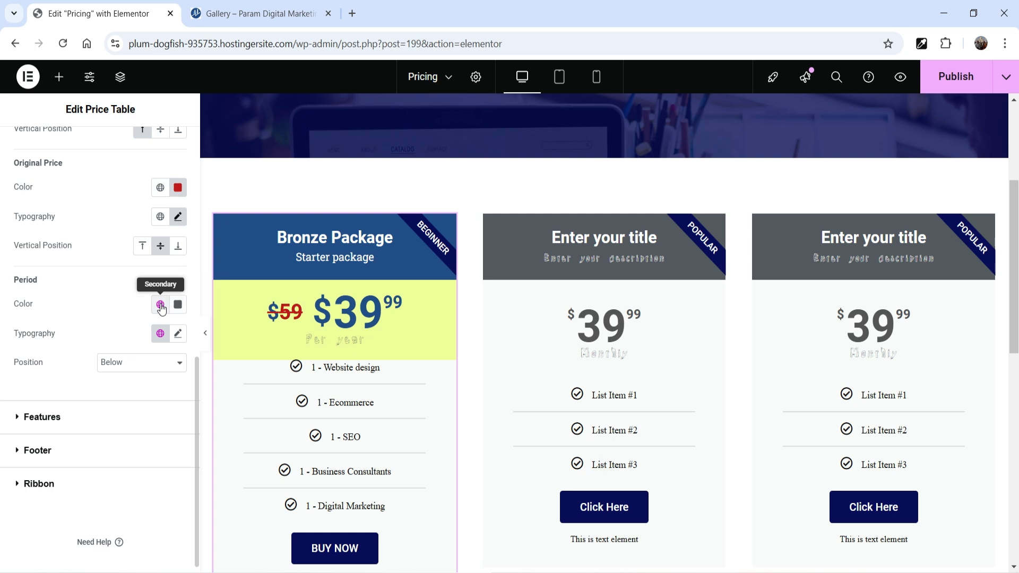
pyautogui.click(178, 304)
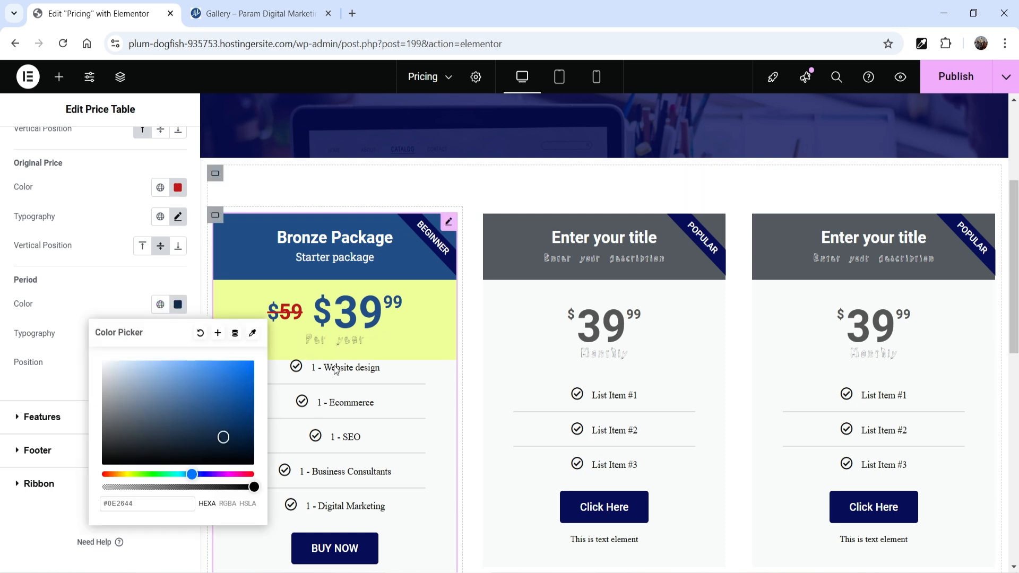
pyautogui.click(101, 303)
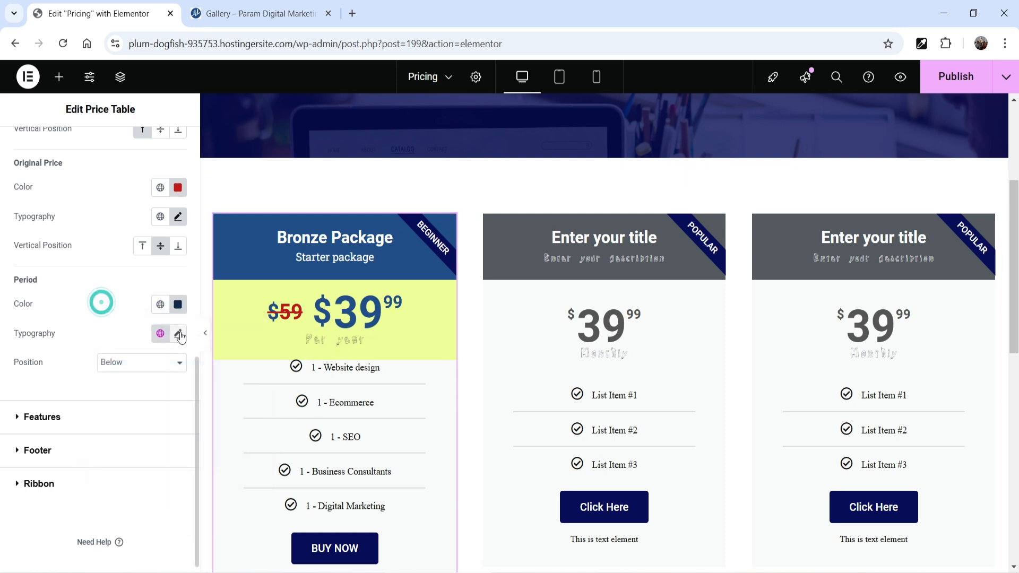
# Set the period text's font family to Roboto Slab and its color to red
pyautogui.click(179, 333)
pyautogui.click(128, 403)
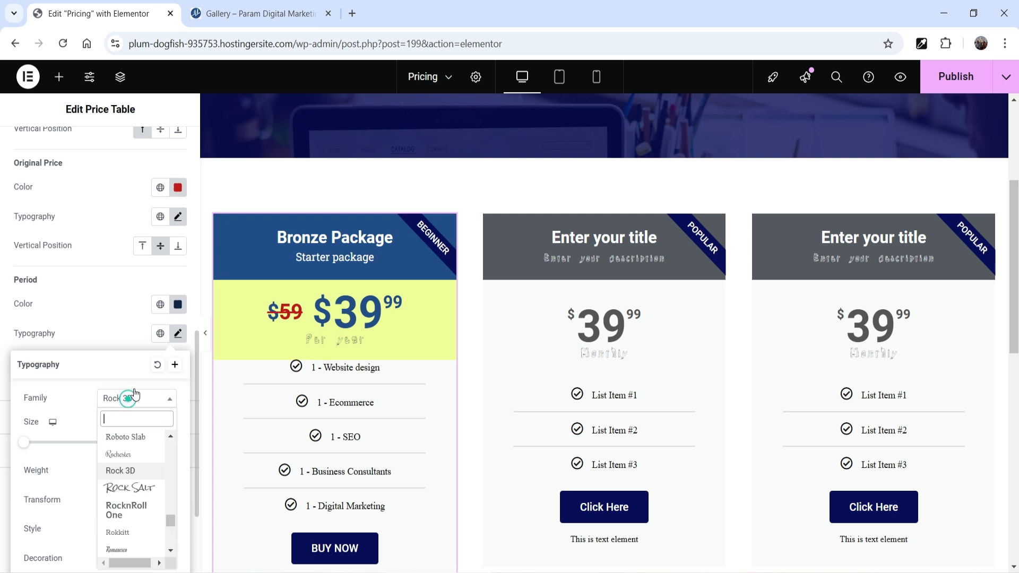
pyautogui.click(131, 429)
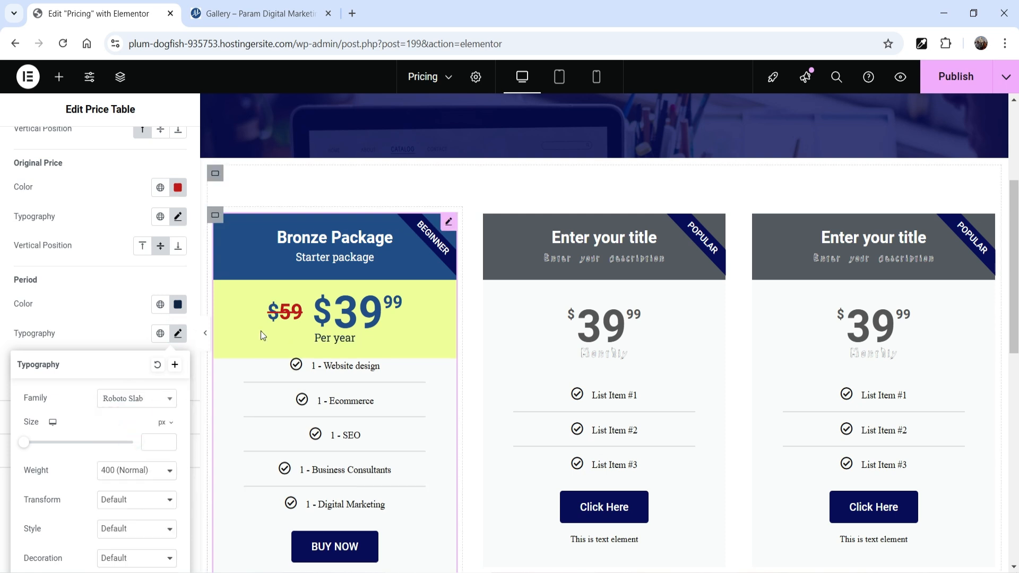
pyautogui.click(177, 304)
pyautogui.click(178, 304)
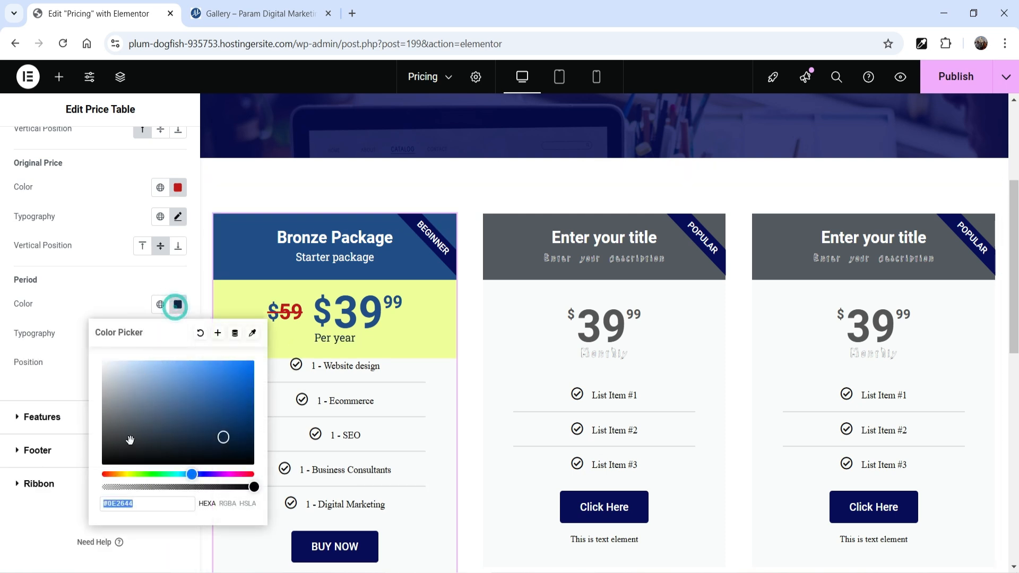
pyautogui.click(103, 474)
pyautogui.click(81, 292)
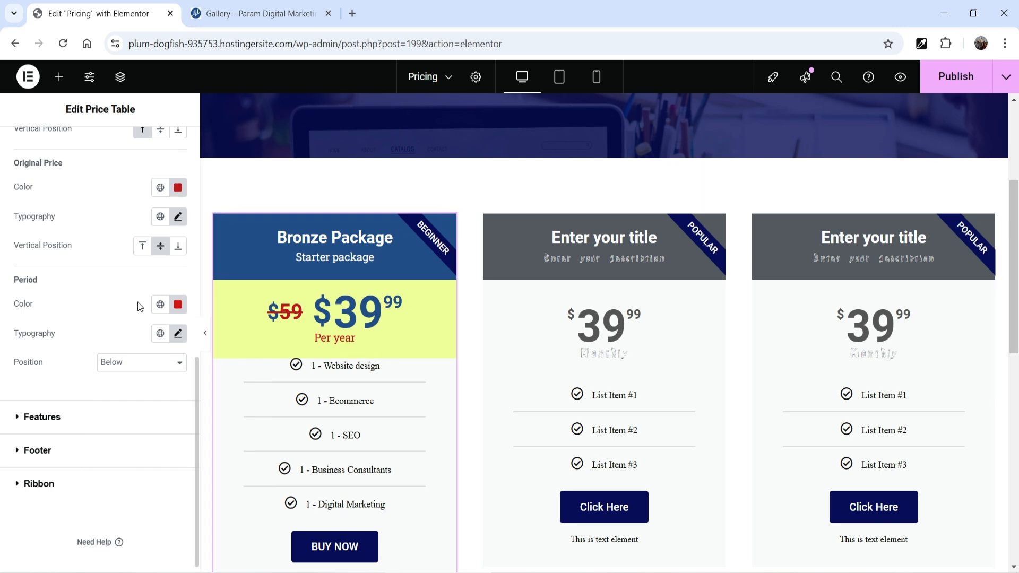
# Give the features area unlinked padding of 20 px at the top and 20 px at the bottom
pyautogui.click(38, 418)
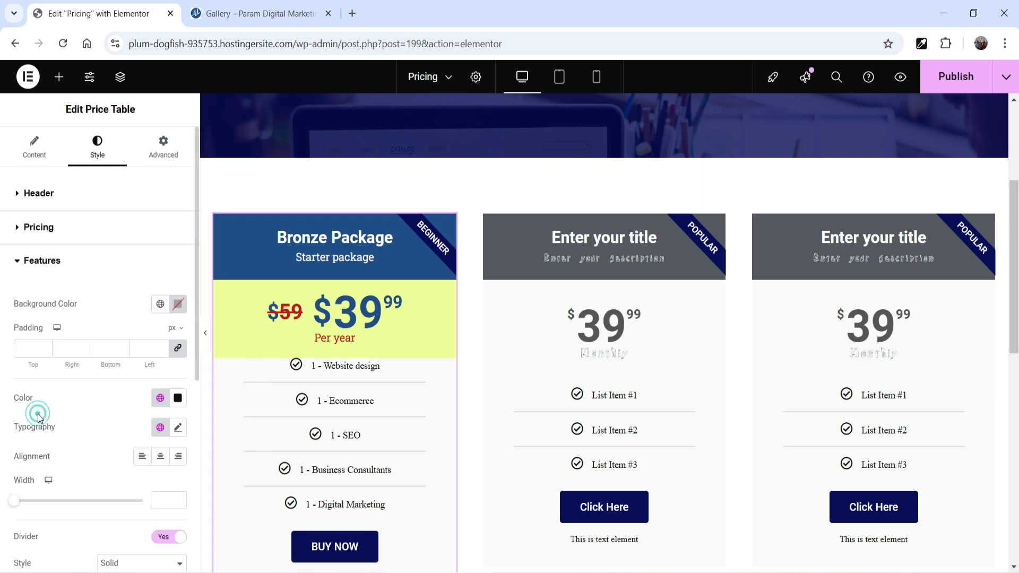
pyautogui.click(178, 348)
pyautogui.click(28, 348)
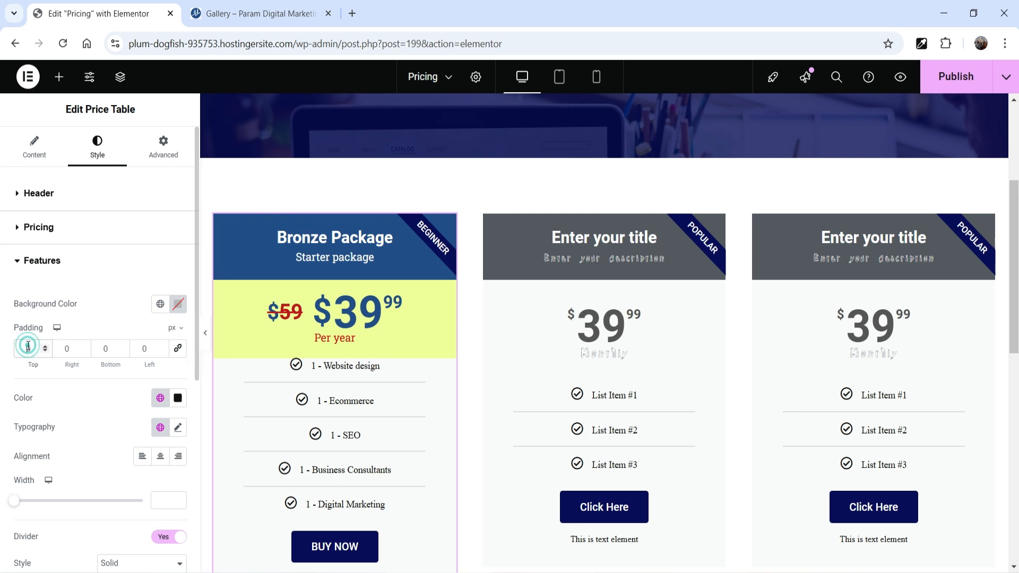
pyautogui.write('20')
pyautogui.click(100, 349)
pyautogui.write('20')
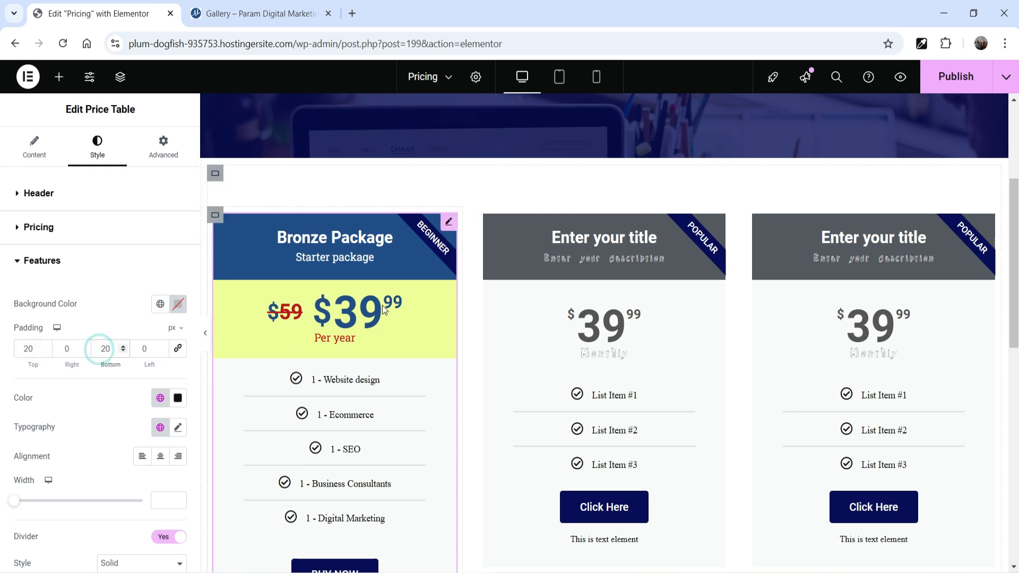
# Set the feature list's text weight to 500 (Medium) and raise its size to 16 px and slightly above
pyautogui.scroll(-1, 371, 318)
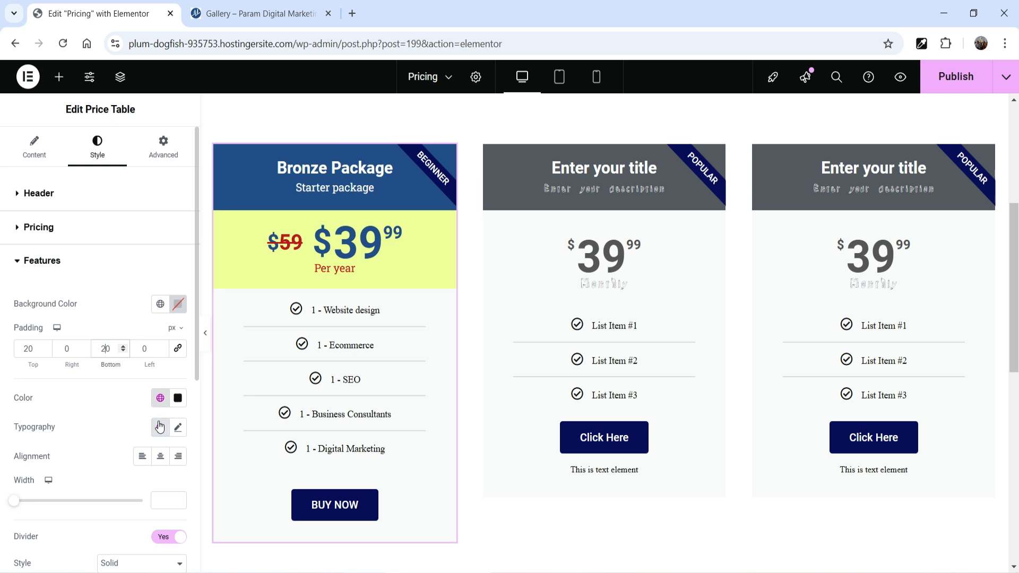
pyautogui.click(178, 429)
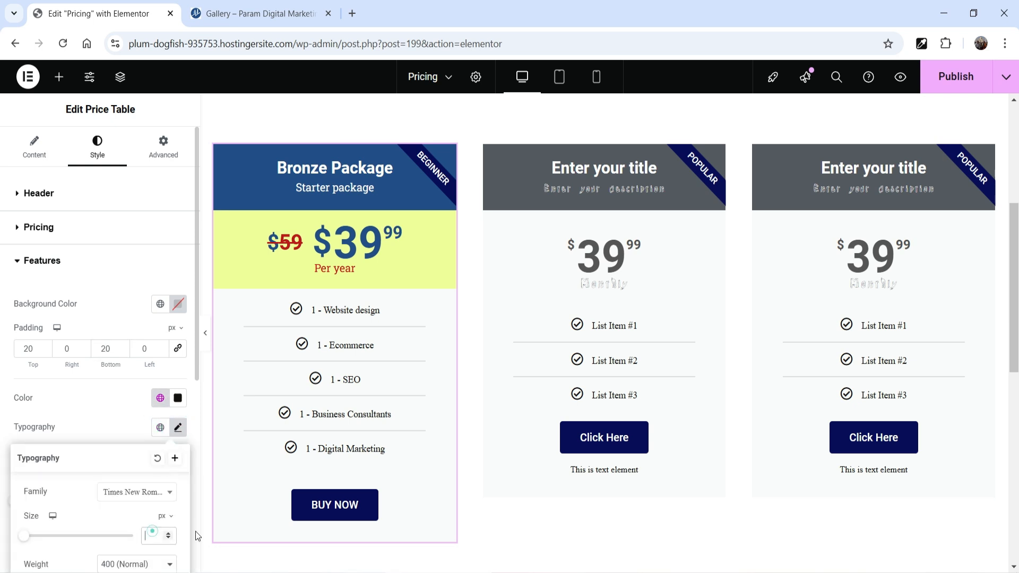
pyautogui.write('16')
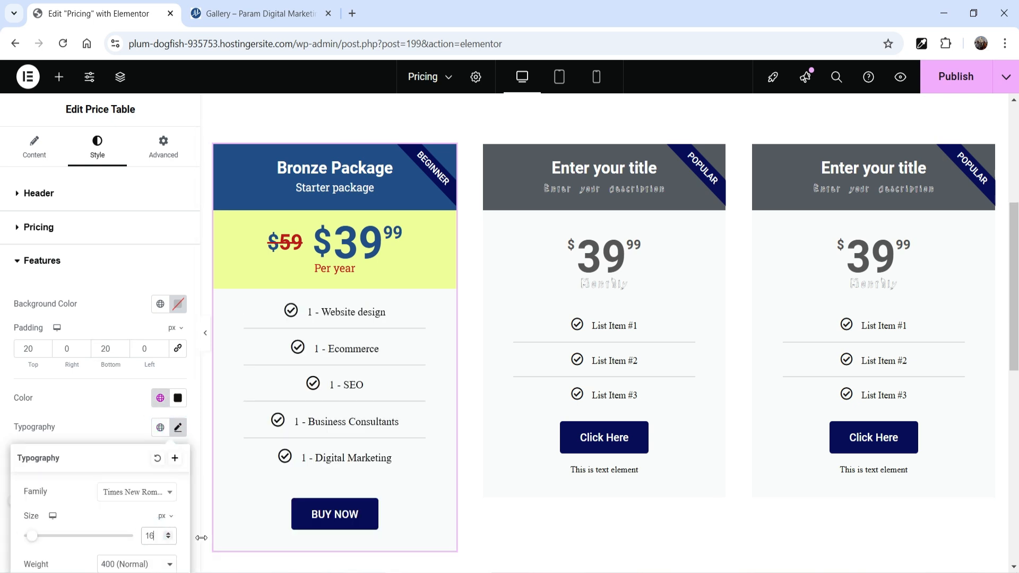
pyautogui.click(136, 563)
pyautogui.click(128, 426)
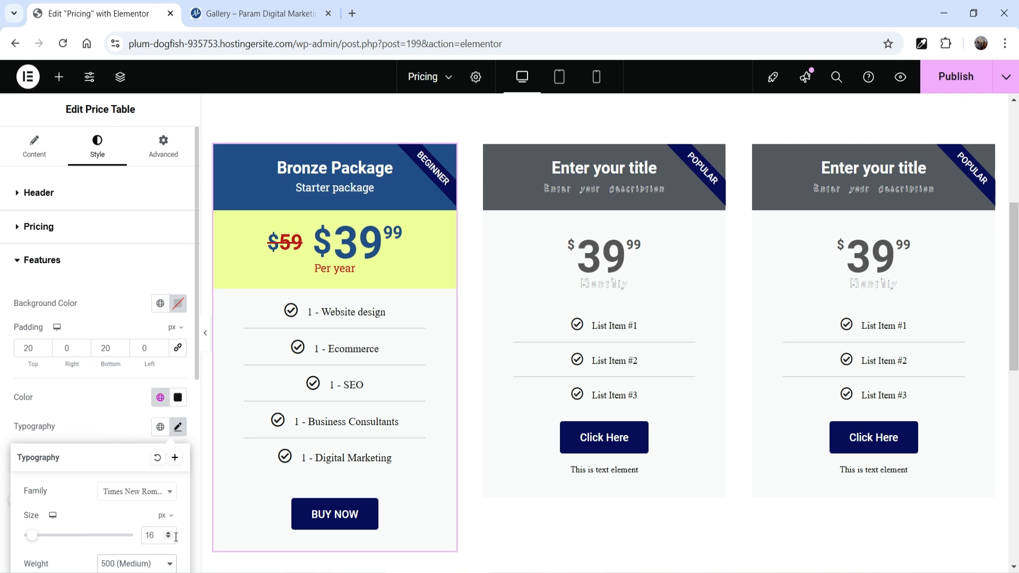
pyautogui.click(110, 387)
# Give the Bronze Package's features area a dark green custom background color
pyautogui.scroll(-3, 133, 318)
pyautogui.click(160, 164)
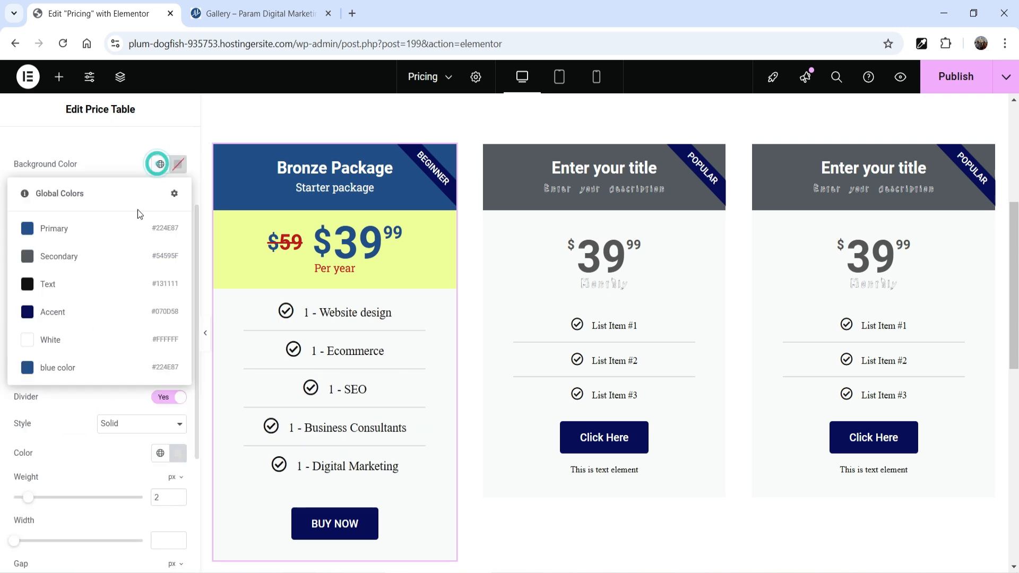
pyautogui.click(178, 165)
pyautogui.click(132, 335)
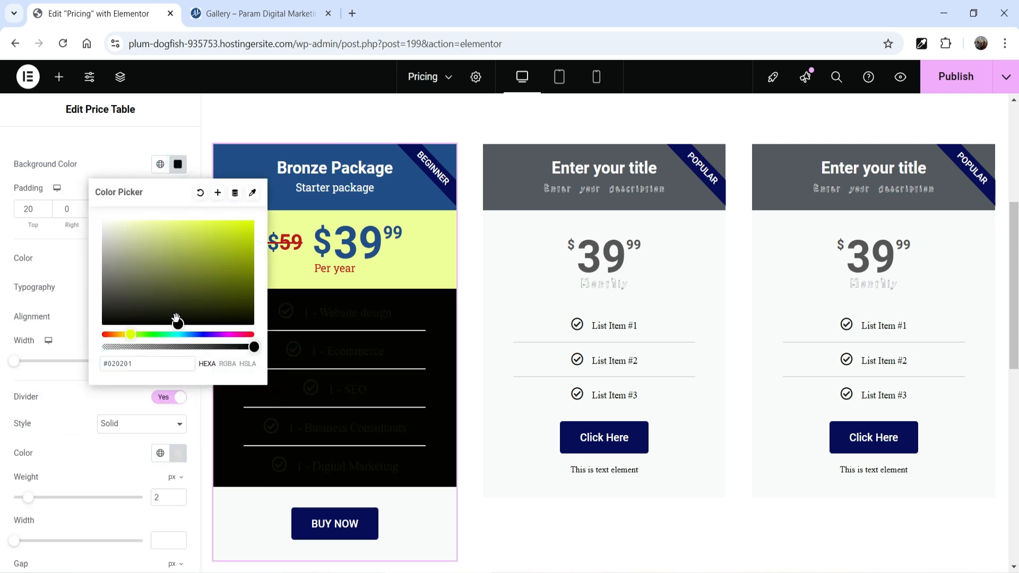
pyautogui.moveTo(177, 322); pyautogui.dragTo(217, 267)
pyautogui.moveTo(134, 335); pyautogui.dragTo(157, 335)
pyautogui.moveTo(218, 269); pyautogui.dragTo(230, 277)
pyautogui.click(58, 303)
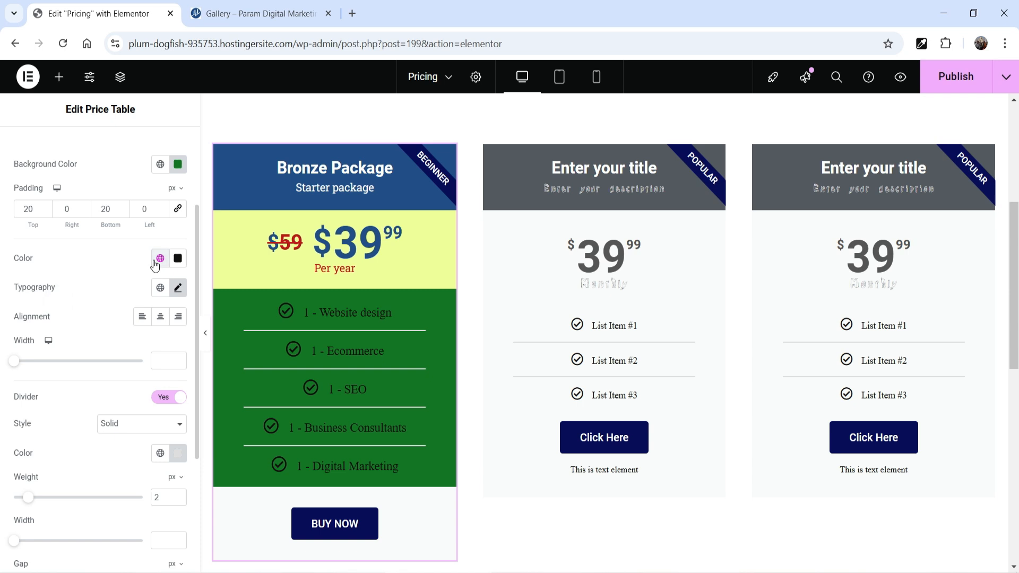
# Set the feature list's text color to the global White and align the list to the left
pyautogui.click(155, 262)
pyautogui.click(56, 432)
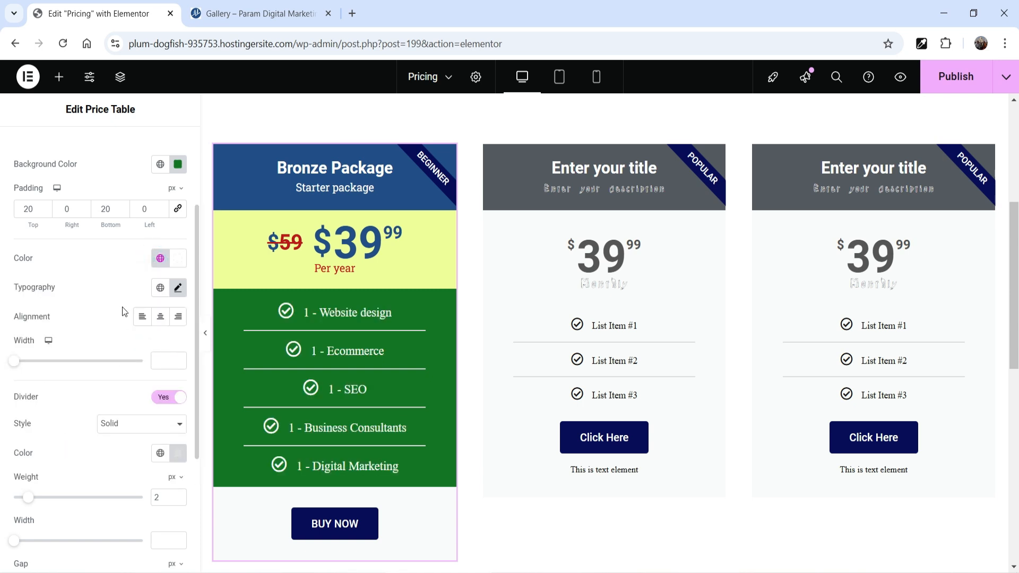
pyautogui.click(141, 318)
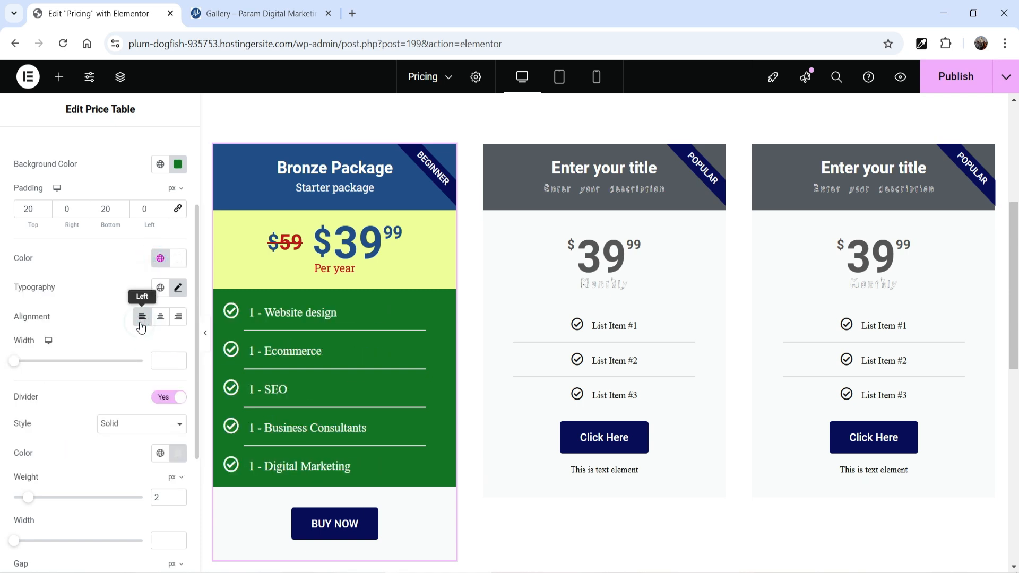
# Set the Bronze Package footer's background to the global Primary color #224E87
pyautogui.scroll(-3, 106, 320)
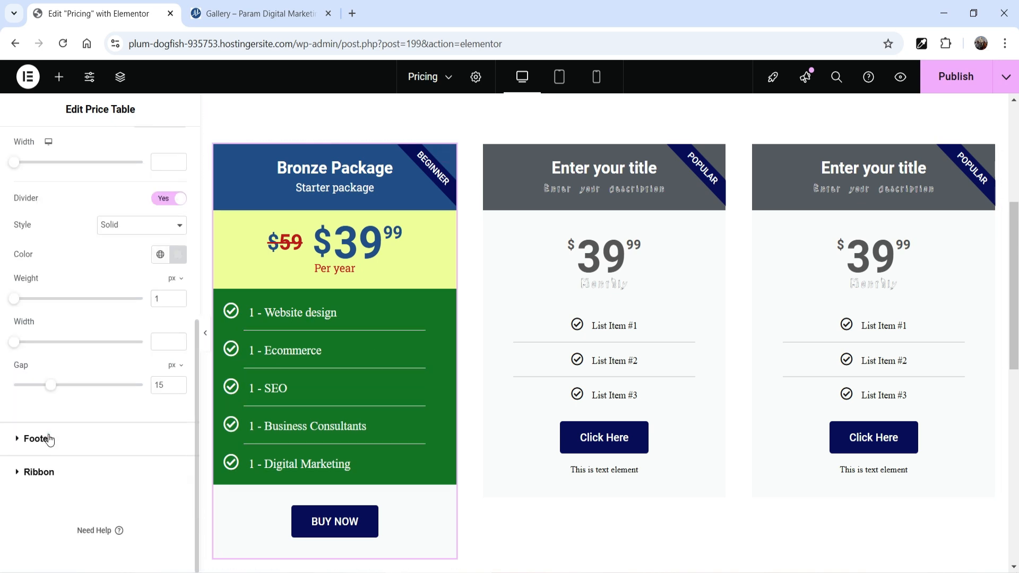
pyautogui.click(48, 435)
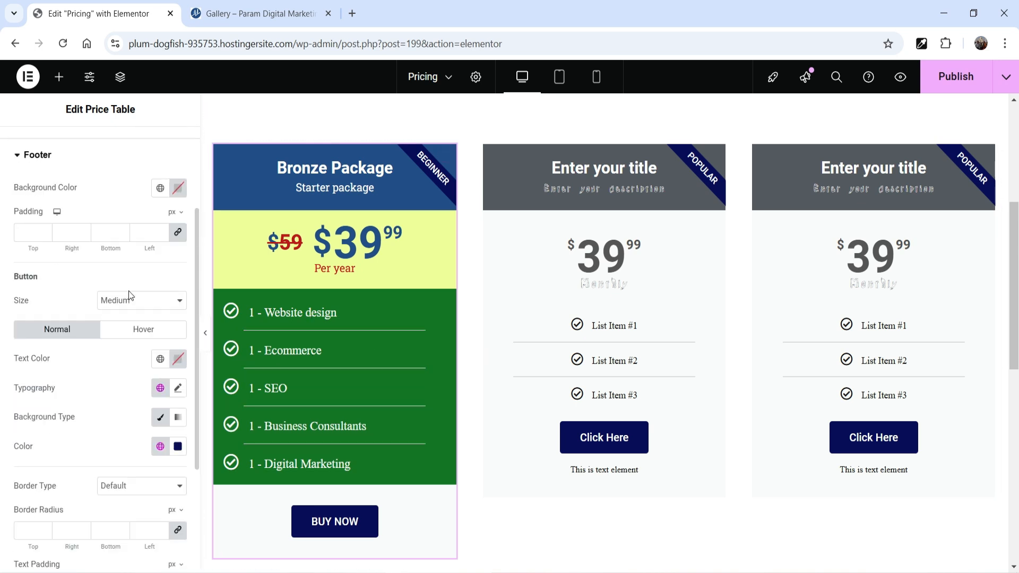
pyautogui.click(160, 188)
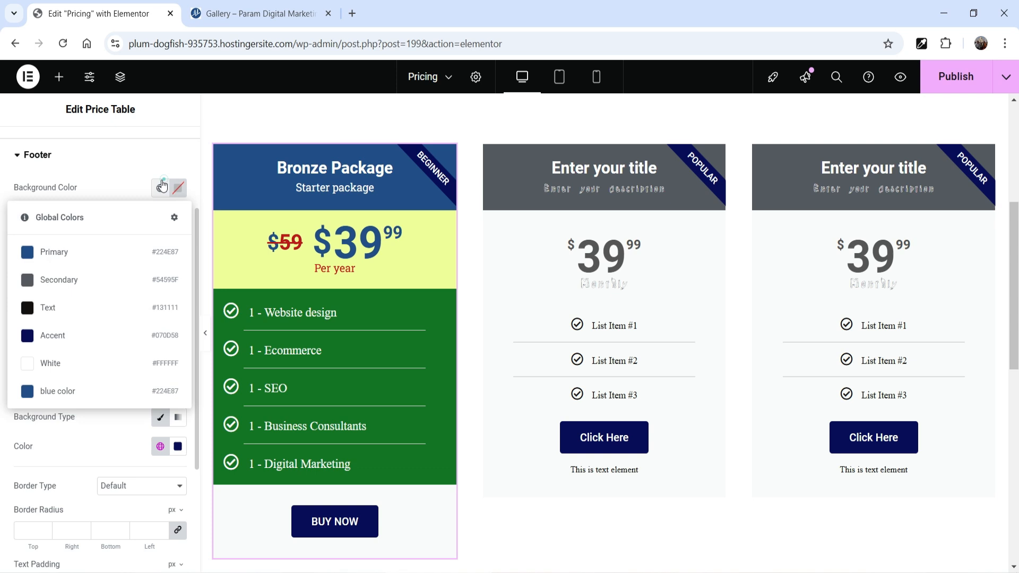
pyautogui.click(66, 252)
# Set the footer button's normal background to the global Text color #131111
pyautogui.scroll(-2, 117, 318)
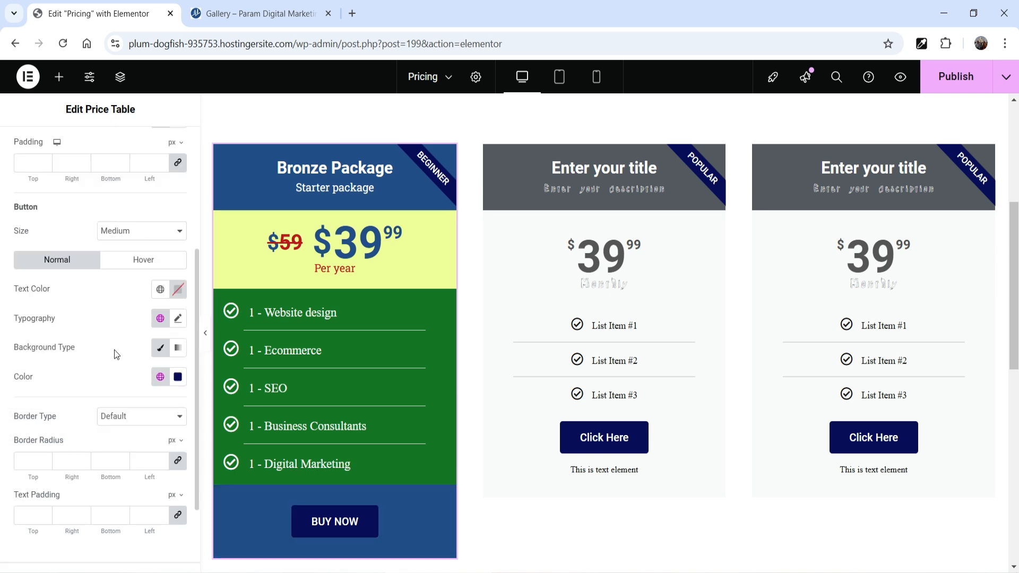
pyautogui.scroll(-2, 103, 320)
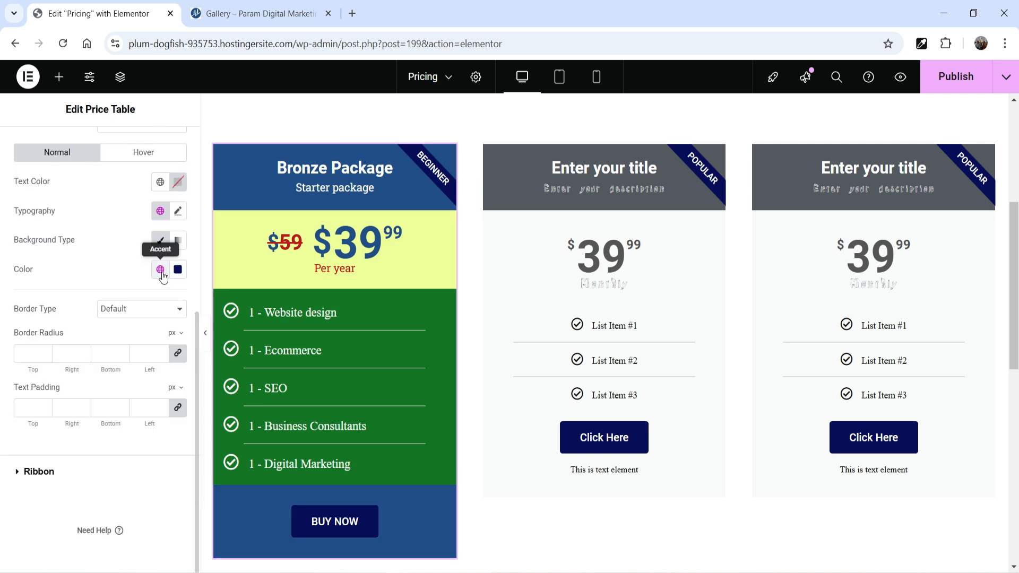
pyautogui.scroll(2, 53, 312)
pyautogui.click(158, 411)
pyautogui.click(61, 290)
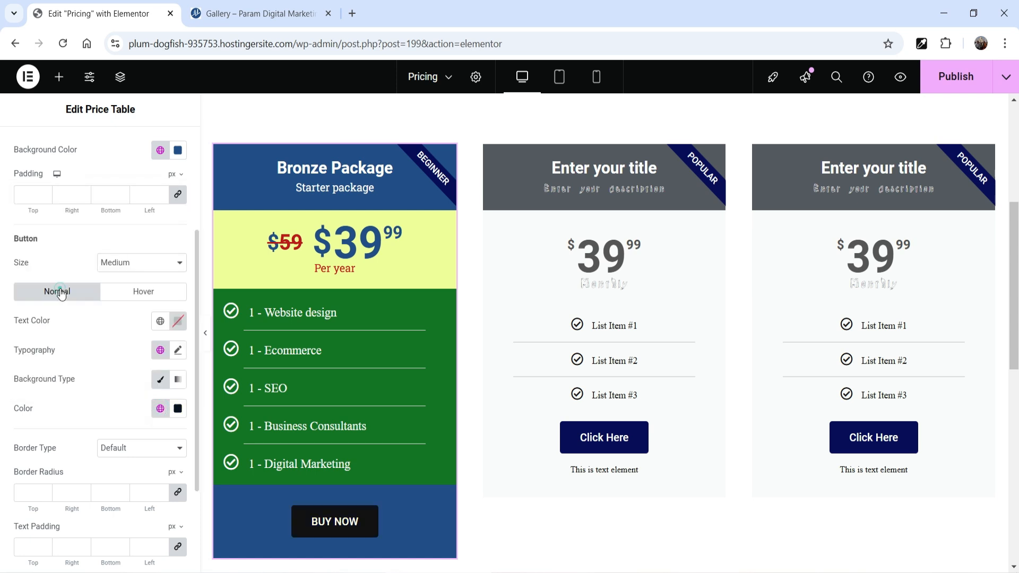
# Try the Large and Extra Large sizes for the BUY NOW button and return it to Medium
pyautogui.scroll(-3, 42, 362)
pyautogui.scroll(3, 107, 318)
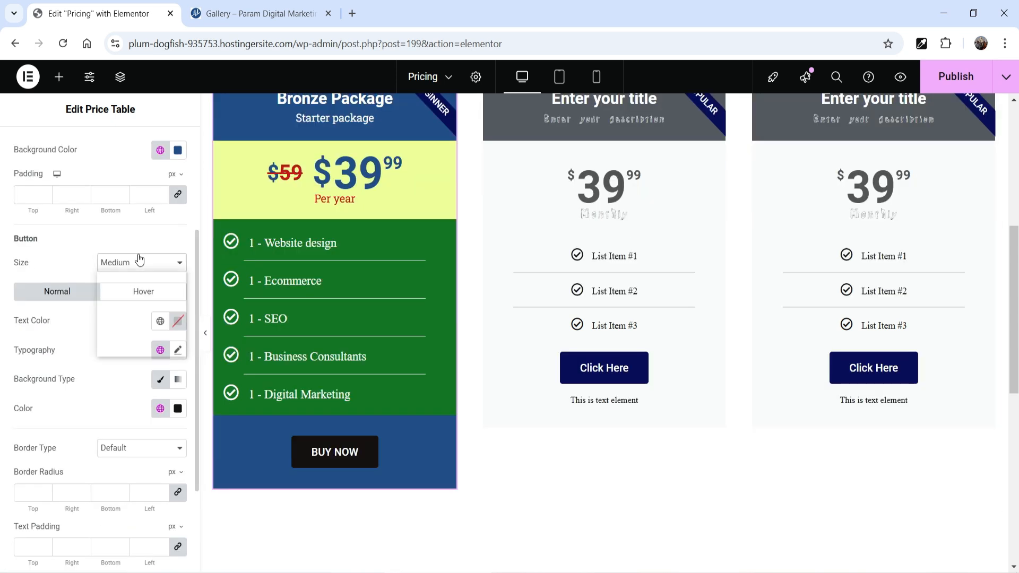
pyautogui.click(138, 260)
pyautogui.click(130, 332)
pyautogui.click(137, 263)
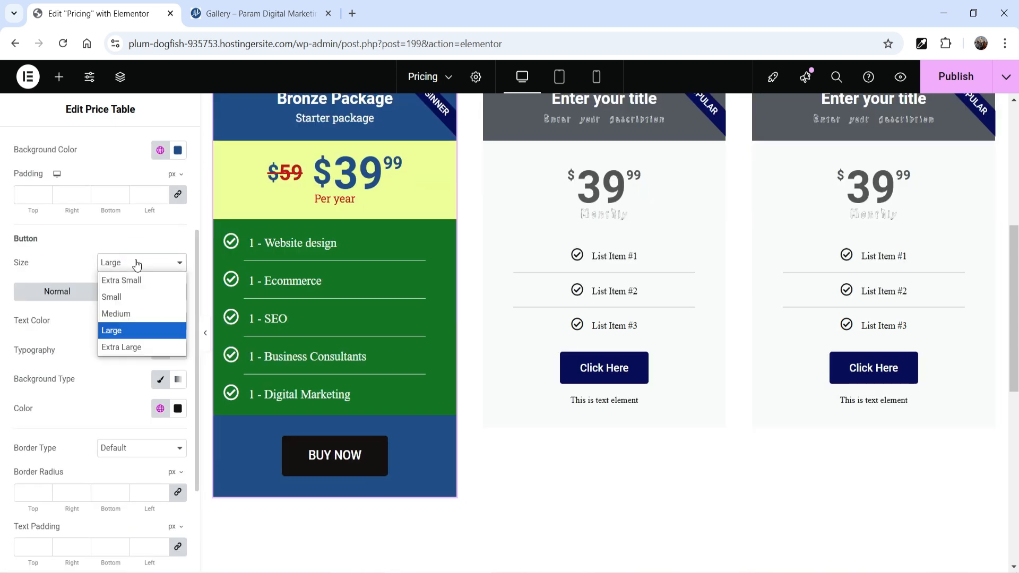
pyautogui.click(135, 348)
pyautogui.click(132, 263)
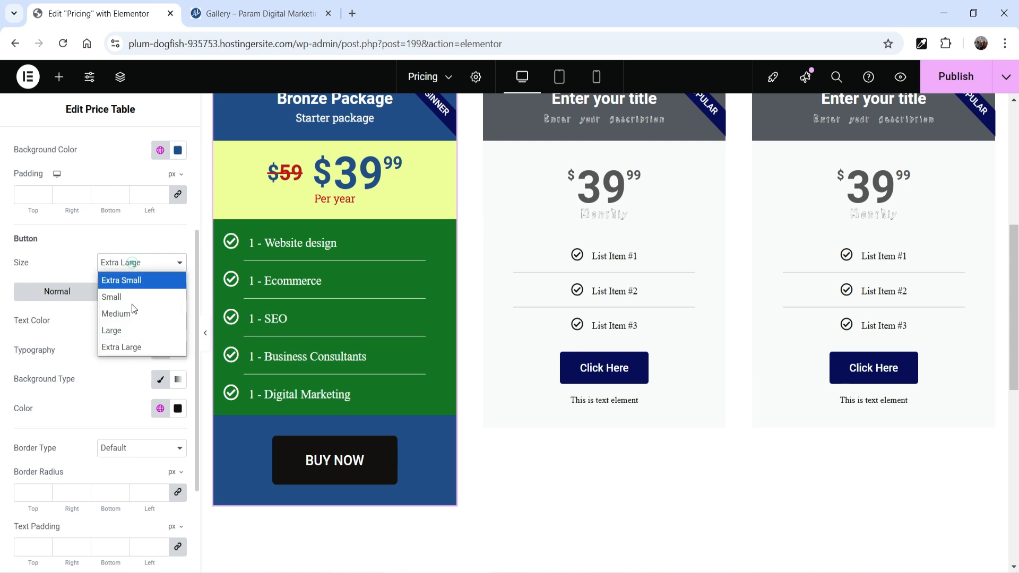
pyautogui.click(133, 316)
# Set the Bronze Package ribbon's background color to bright red
pyautogui.scroll(-3, 77, 355)
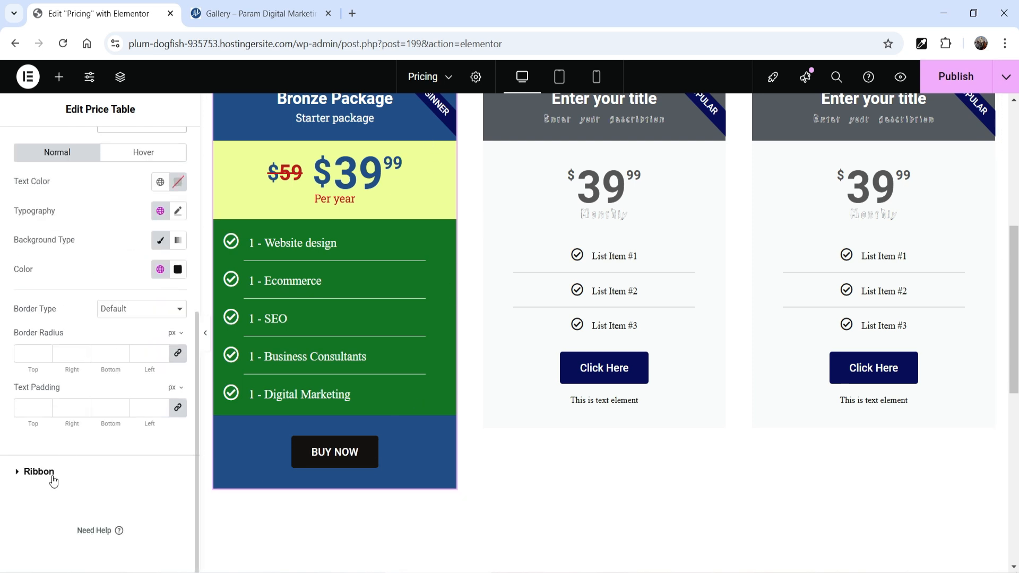
pyautogui.click(51, 474)
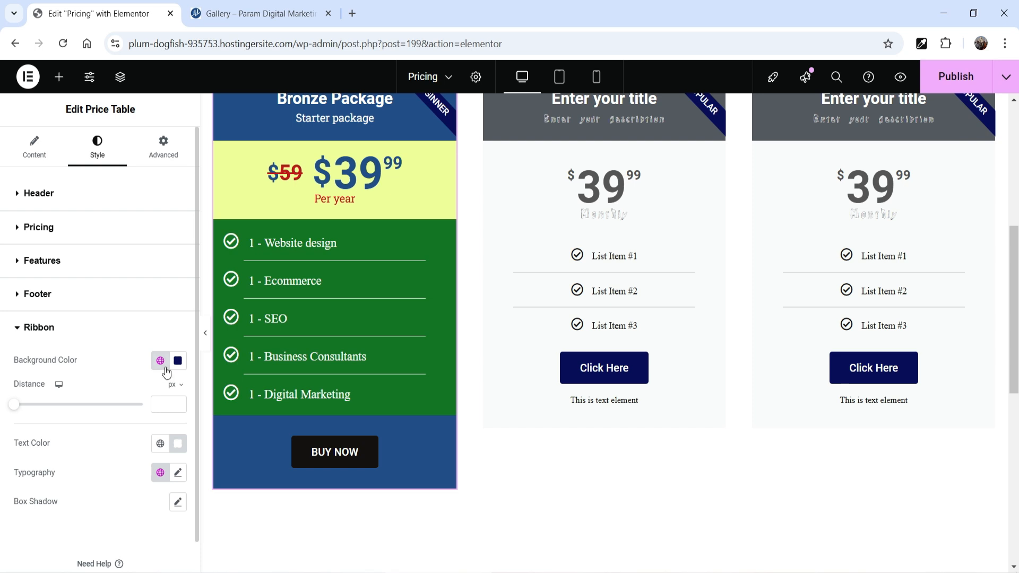
pyautogui.click(177, 361)
pyautogui.click(101, 295)
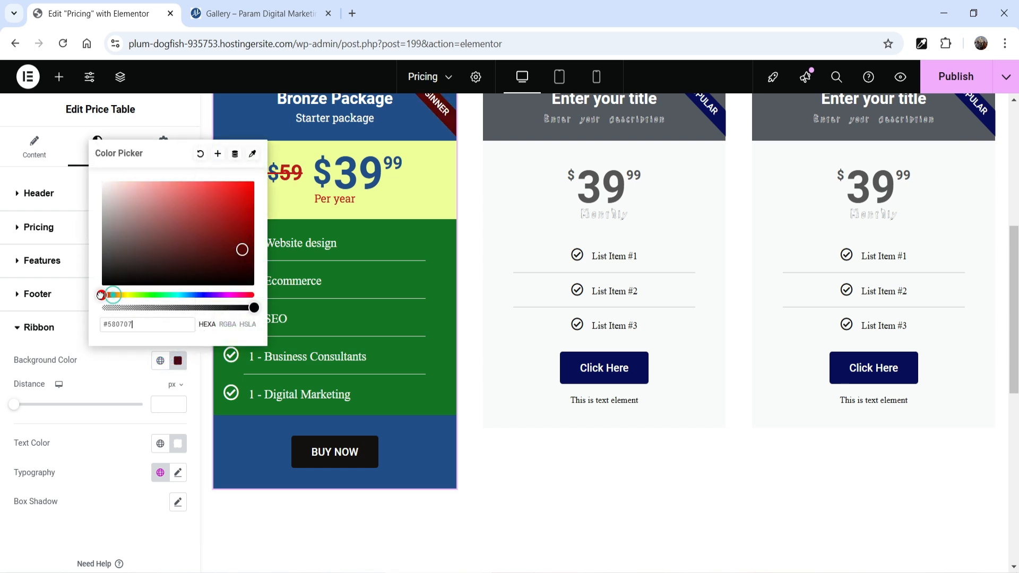
pyautogui.click(241, 190)
pyautogui.click(93, 460)
pyautogui.scroll(-1, 93, 460)
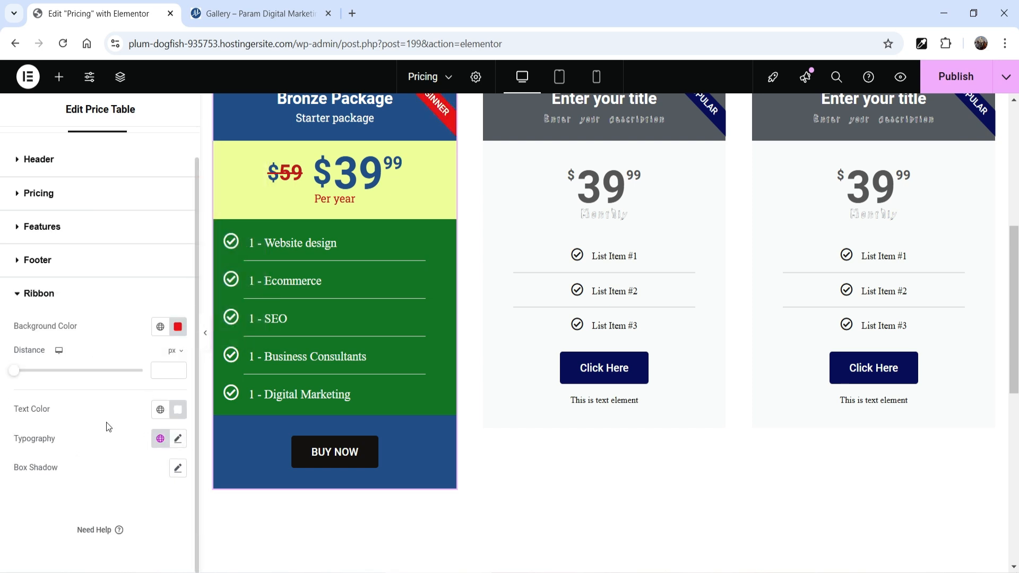
# Enable a box shadow with default settings on the ribbon and preview the page with the editing panel hidden
pyautogui.click(178, 469)
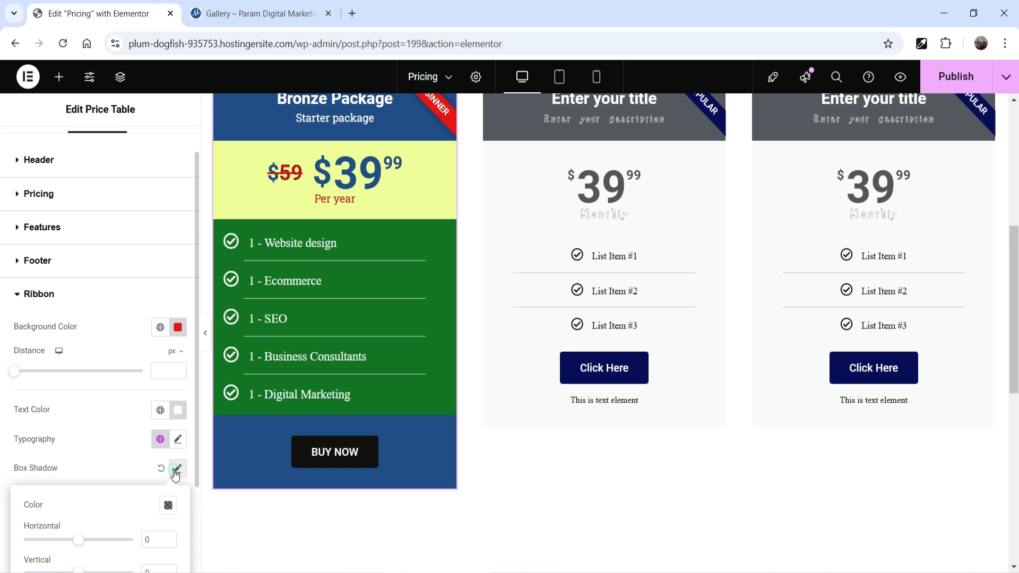
pyautogui.scroll(2, 425, 276)
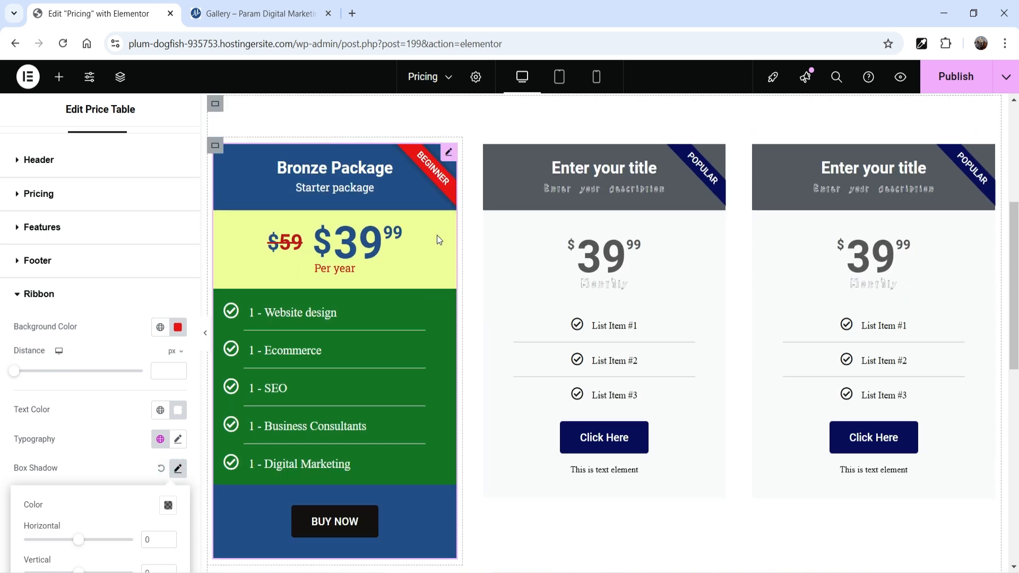
pyautogui.hotkey('ctrl', 'p')
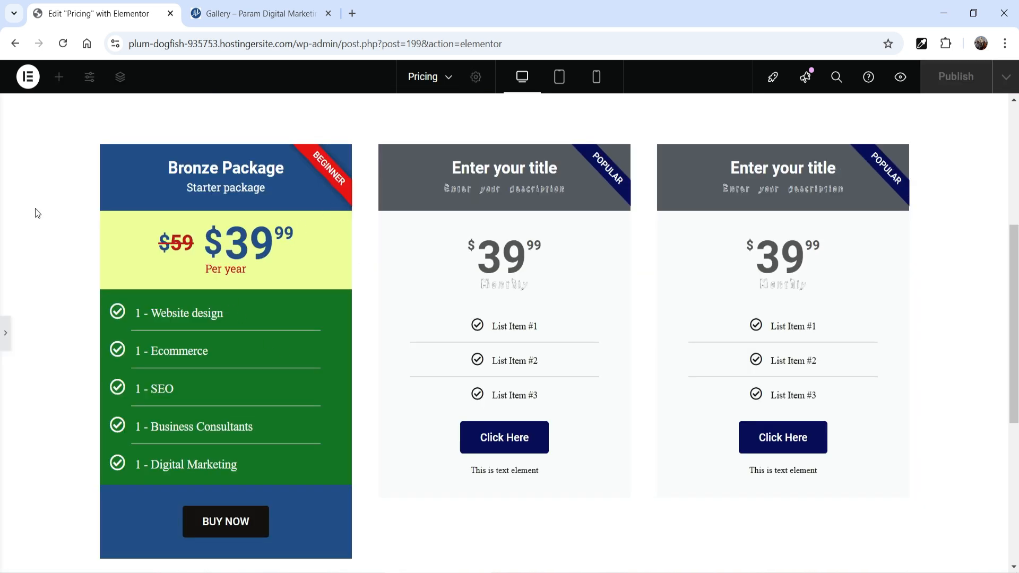
pyautogui.click(6, 336)
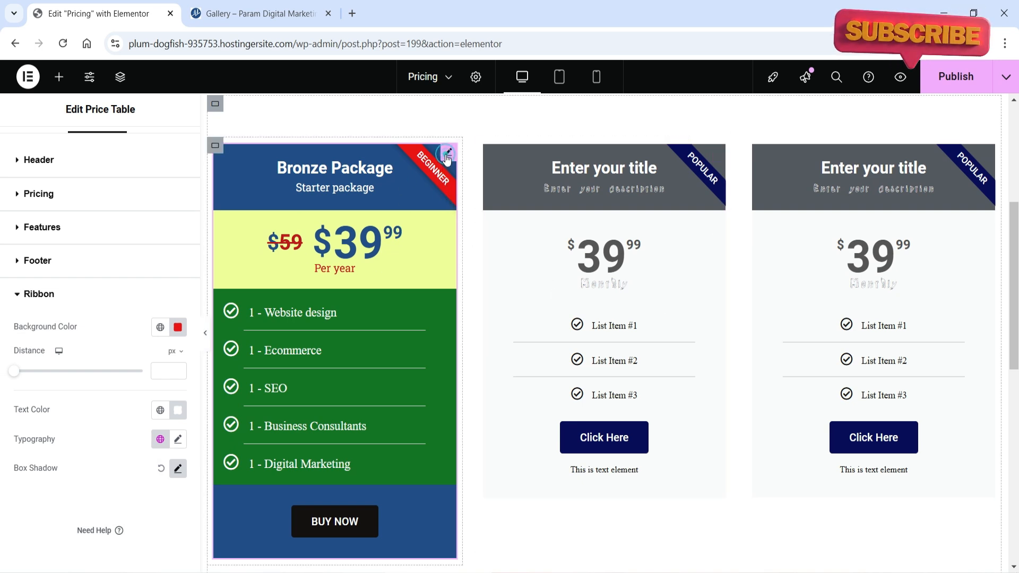
# Copy the Bronze Package price table and paste only its style onto the middle price table
pyautogui.rightClick(448, 157)
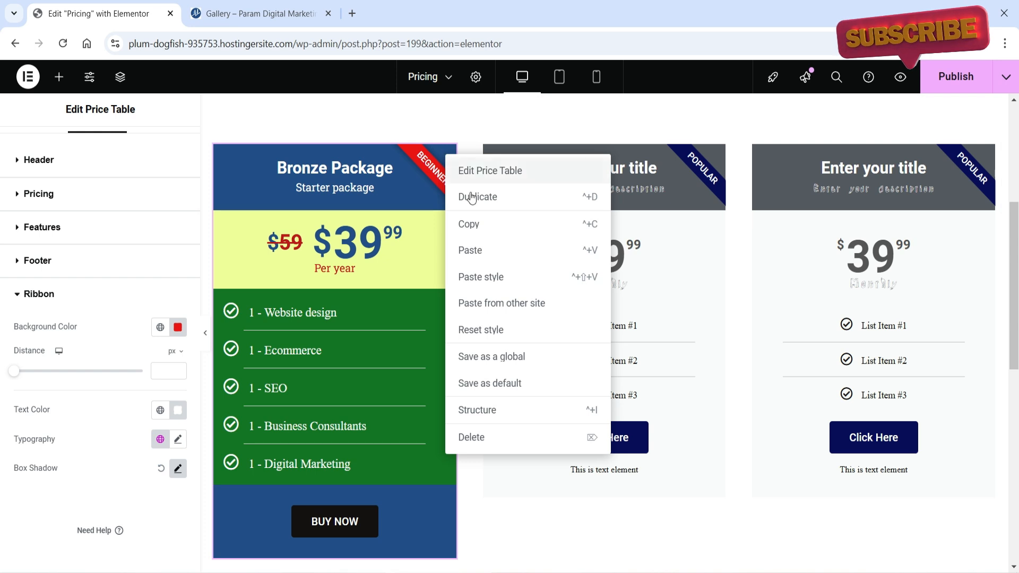
pyautogui.click(484, 227)
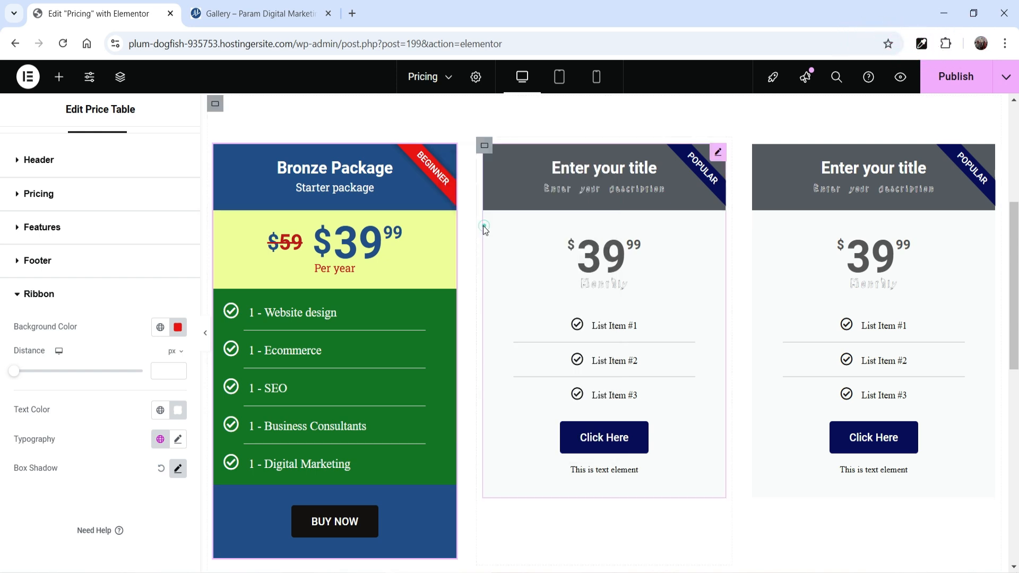
pyautogui.click(719, 154)
pyautogui.rightClick(721, 156)
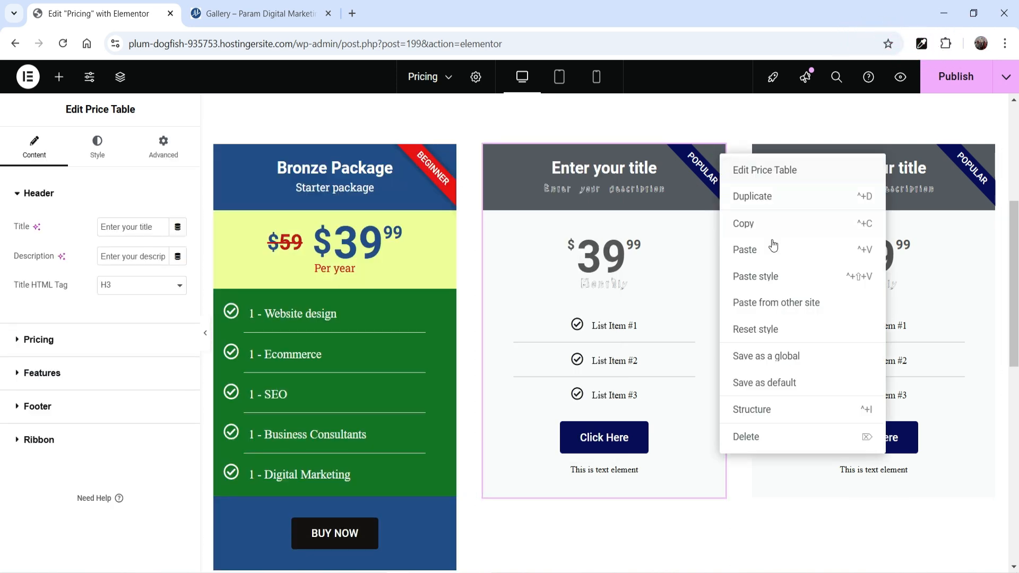
pyautogui.click(778, 279)
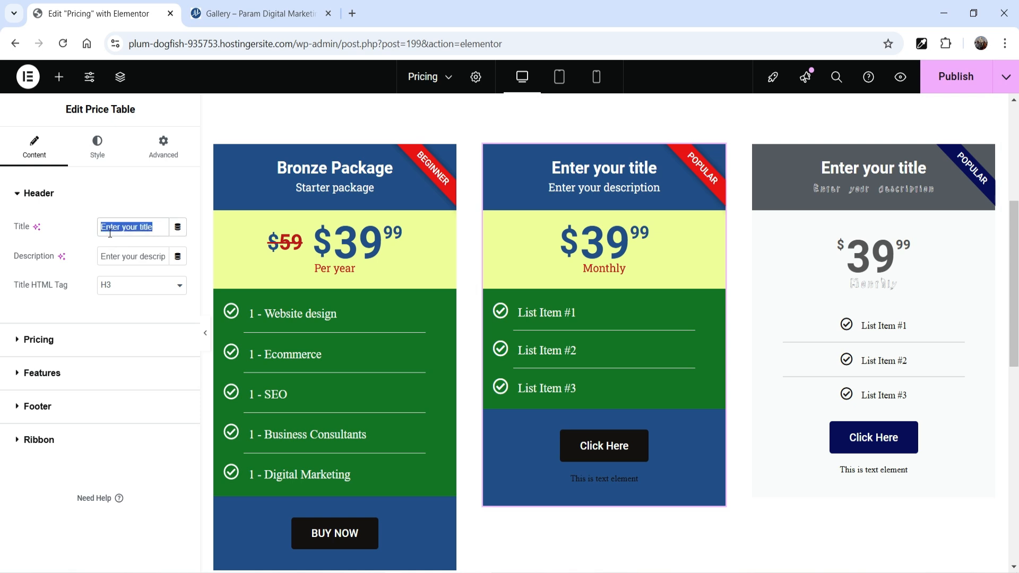
# Set the middle price table's title to "Golden Package" and its description to "Advanced Level"
pyautogui.write('Golden Package')
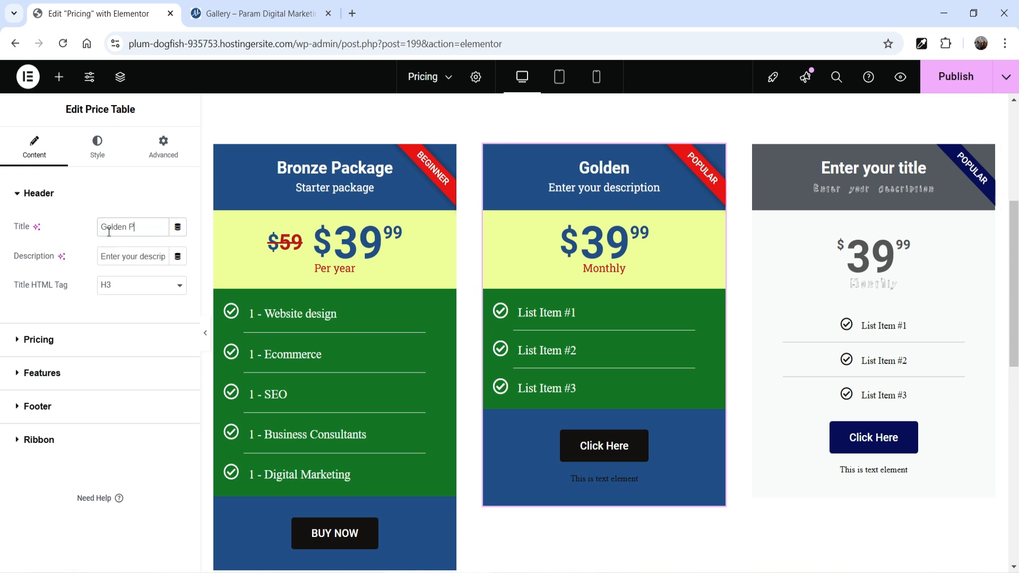
pyautogui.click(604, 190)
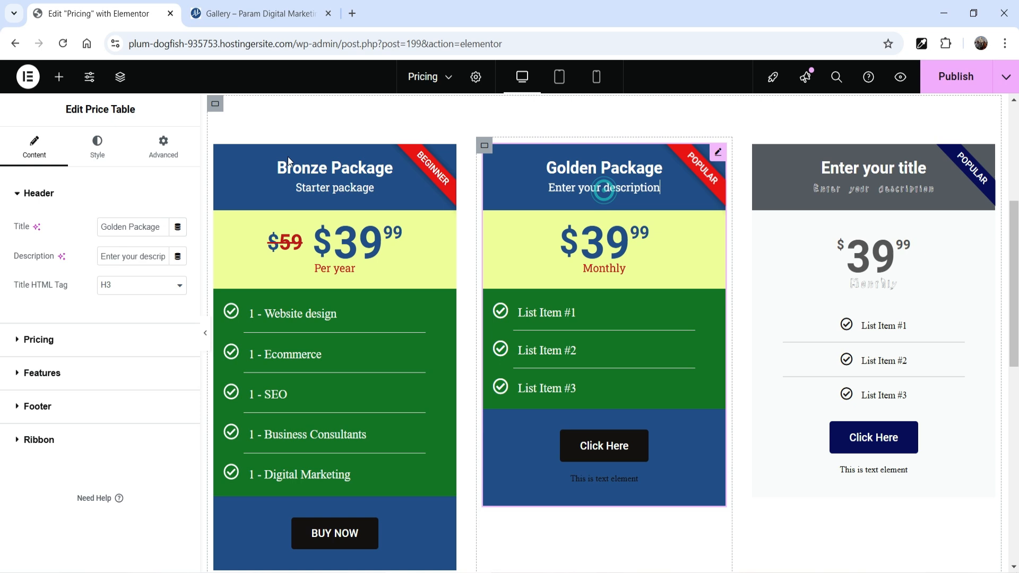
pyautogui.tripleClick(143, 257)
pyautogui.write('Advanced Level')
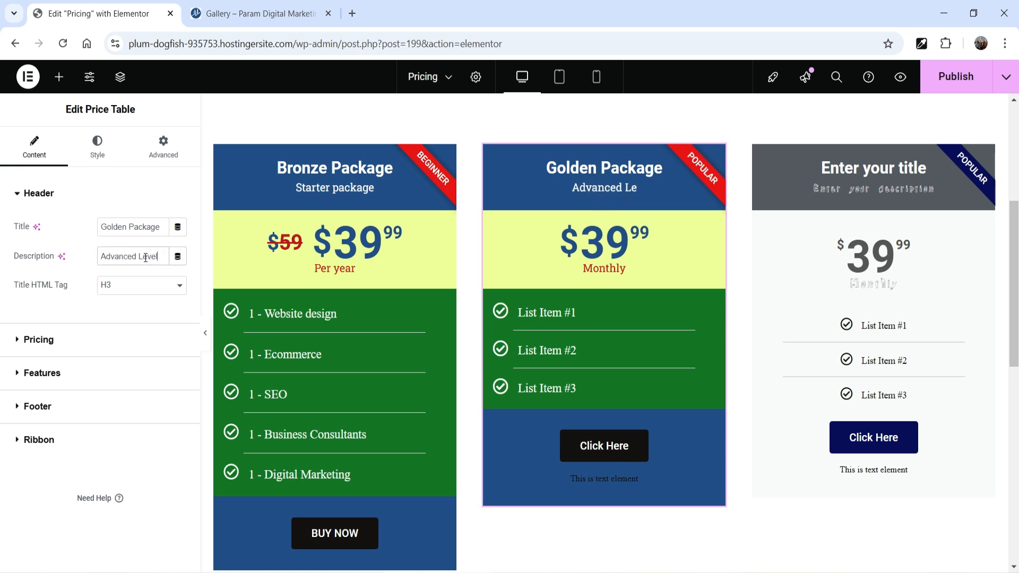
# Set the Golden Package price to 69.99
pyautogui.click(79, 340)
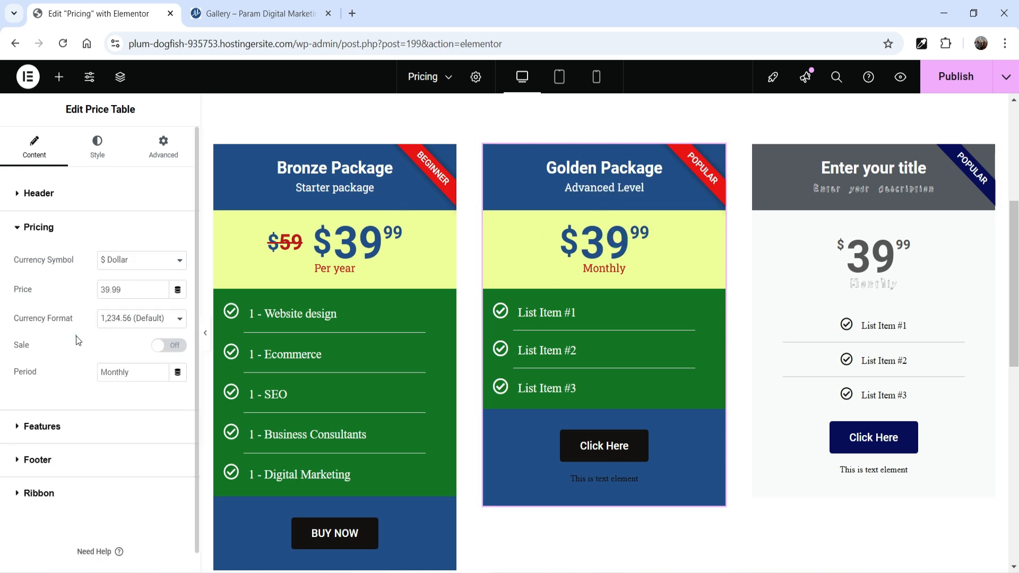
pyautogui.moveTo(106, 292); pyautogui.dragTo(83, 295)
pyautogui.write('6')
# Rename the Golden Package's first three features "5 - Website Design", "5 - Ecommerce" and "5 - SEO"
pyautogui.click(42, 428)
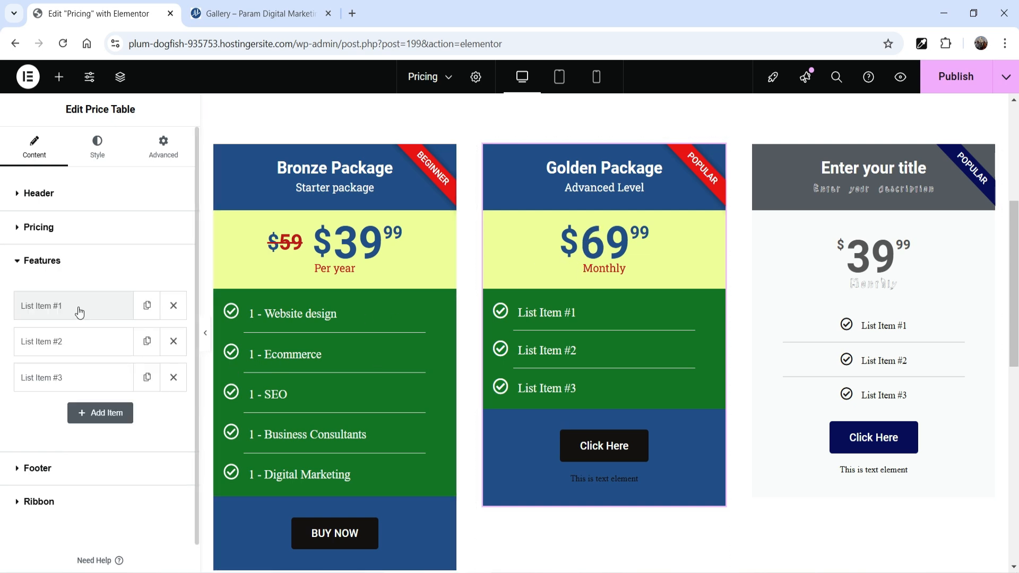
pyautogui.click(80, 312)
pyautogui.moveTo(139, 340); pyautogui.dragTo(63, 340)
pyautogui.write('5')
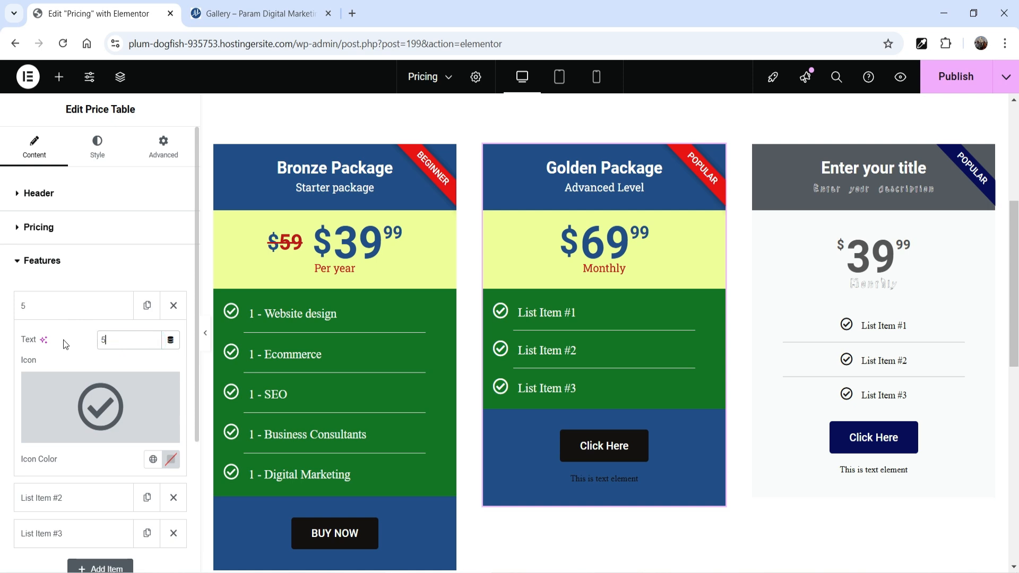
pyautogui.write(' - Website Design')
pyautogui.click(80, 498)
pyautogui.tripleClick(116, 376)
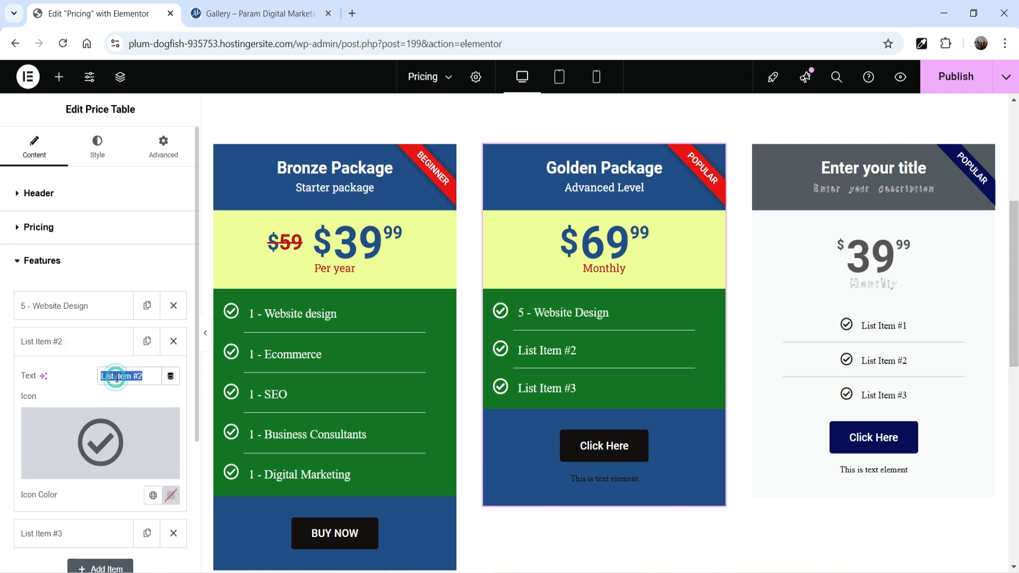
pyautogui.write('5 - Ecommerce')
pyautogui.click(80, 533)
pyautogui.tripleClick(127, 413)
pyautogui.write('5 - SEO')
# Add two more Golden Package features reading "5 - Business consultants" and "5 - Digital Markering"
pyautogui.click(98, 419)
pyautogui.tripleClick(116, 450)
pyautogui.write('5 - Business consultants')
pyautogui.click(99, 451)
pyautogui.write('5 Digital Markering')
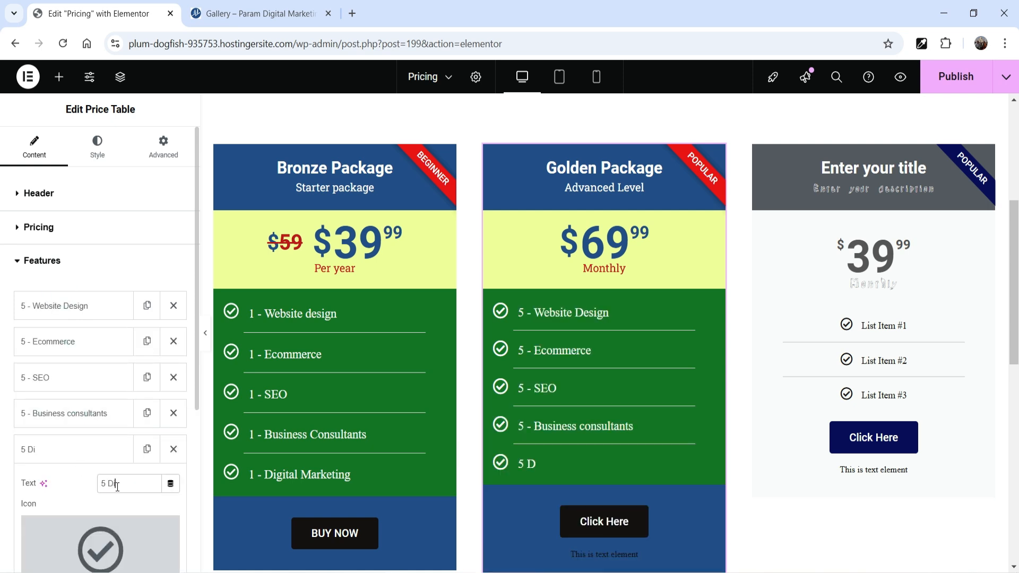
pyautogui.click(107, 480)
pyautogui.write('-')
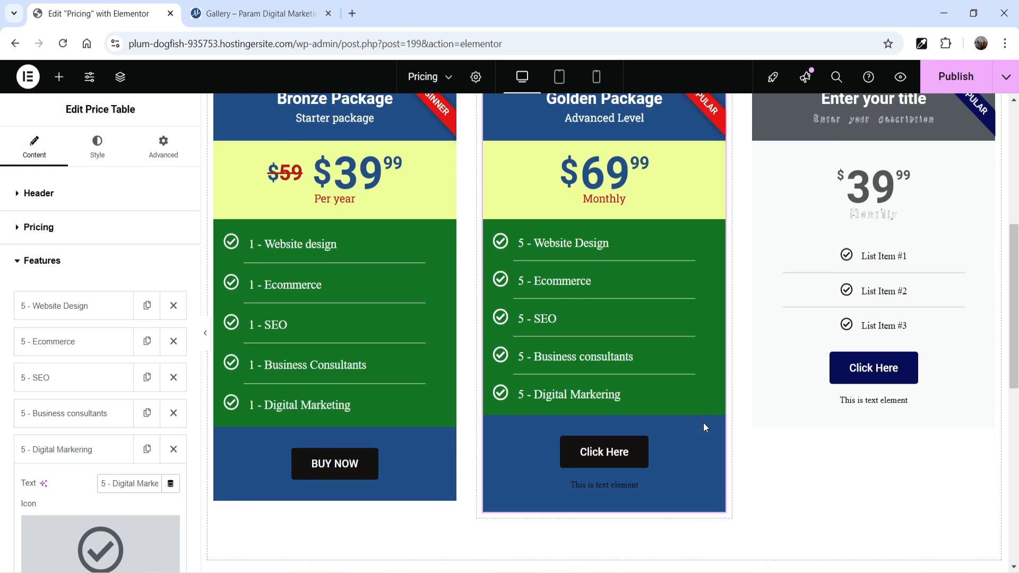
# Clear the Golden Package footer's additional info and change its button text to "BUY NOW"
pyautogui.click(42, 260)
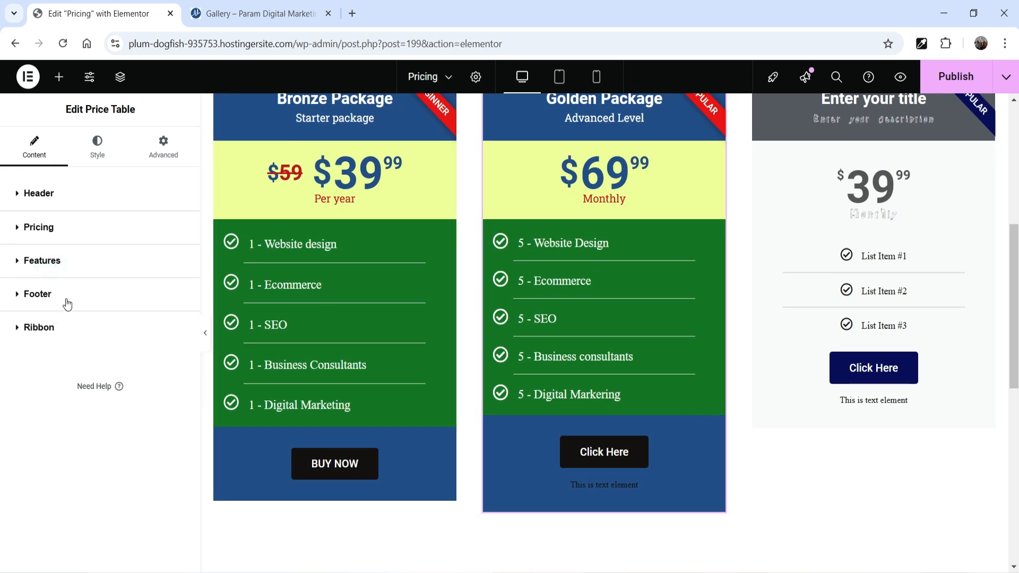
pyautogui.click(37, 294)
pyautogui.moveTo(89, 417); pyautogui.dragTo(17, 418)
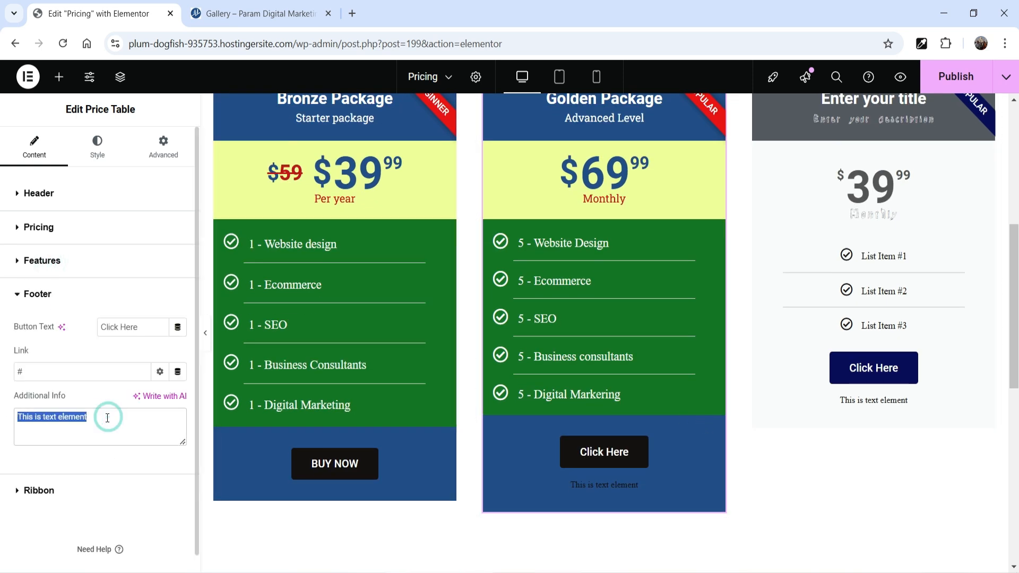
pyautogui.press('BackSpace')
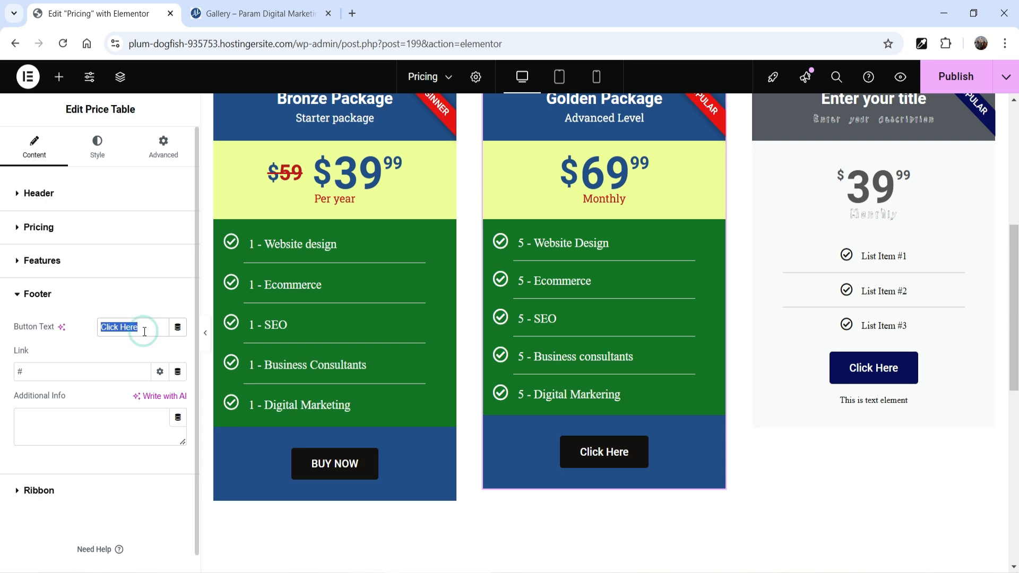
pyautogui.press('BackSpace')
pyautogui.write('BU')
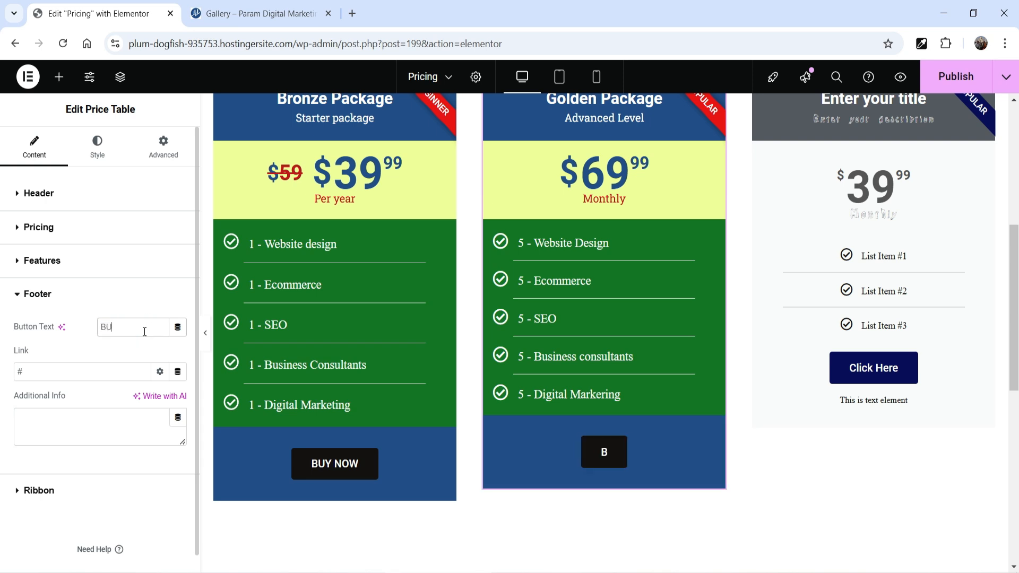
pyautogui.write('Y NOW')
# Set the Golden Package header's background to the custom green #009134
pyautogui.scroll(1, 743, 494)
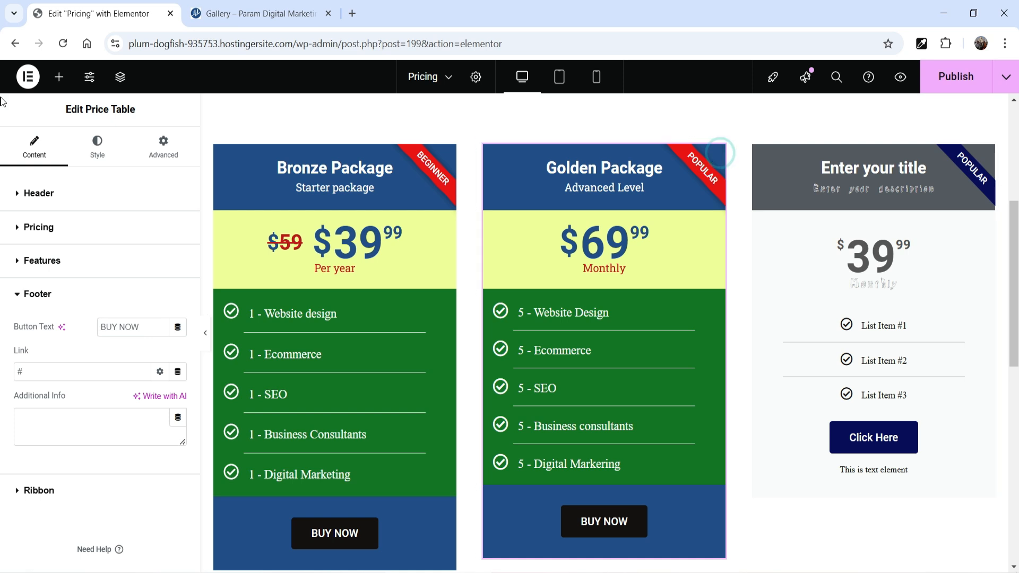
pyautogui.click(94, 149)
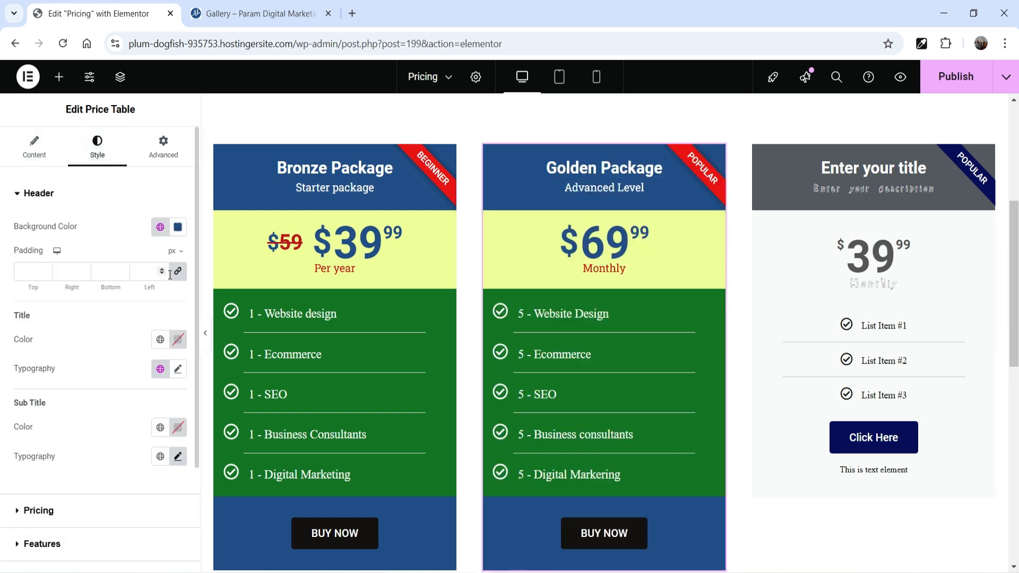
pyautogui.click(160, 227)
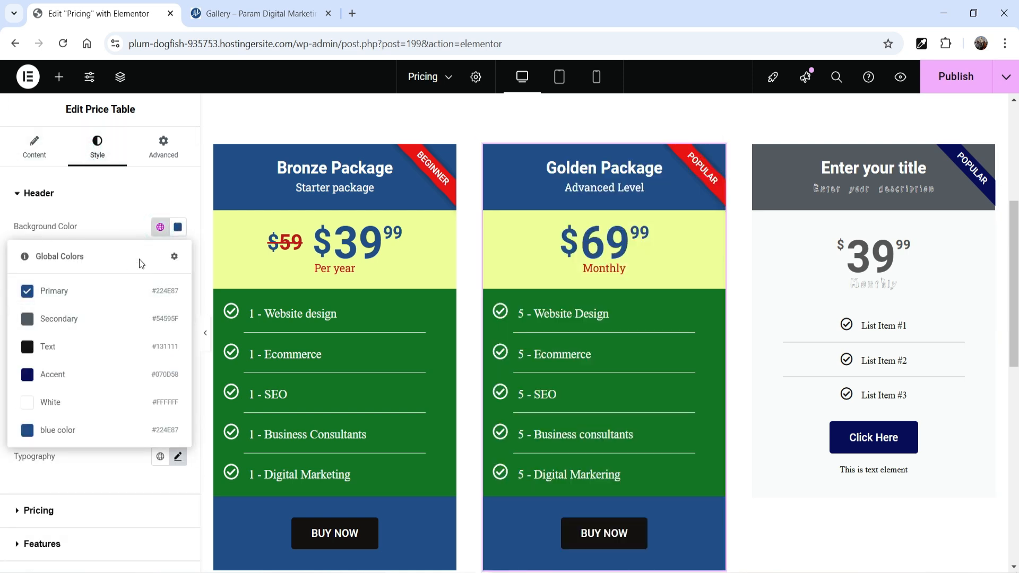
pyautogui.click(177, 227)
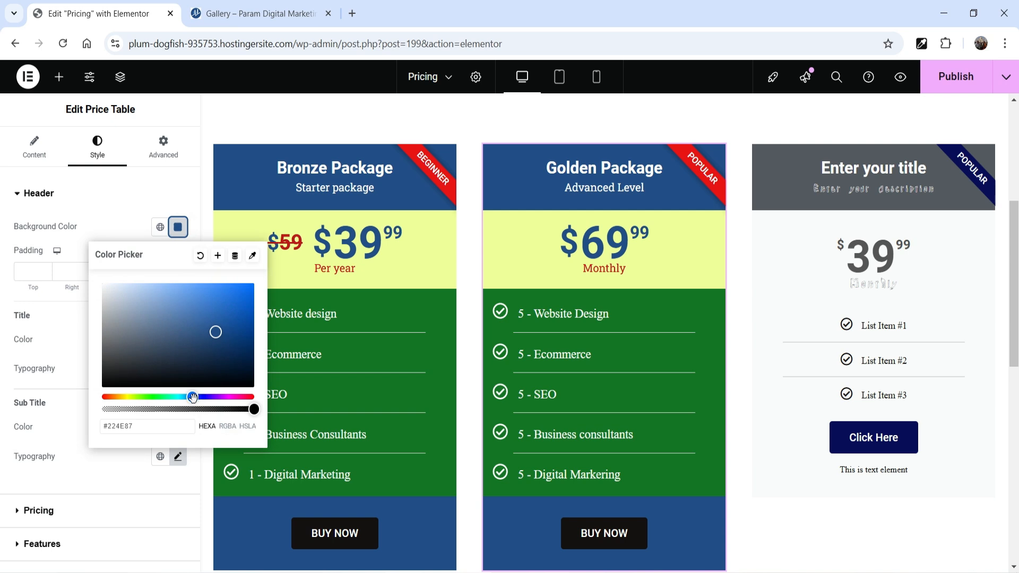
pyautogui.moveTo(193, 398); pyautogui.dragTo(162, 399)
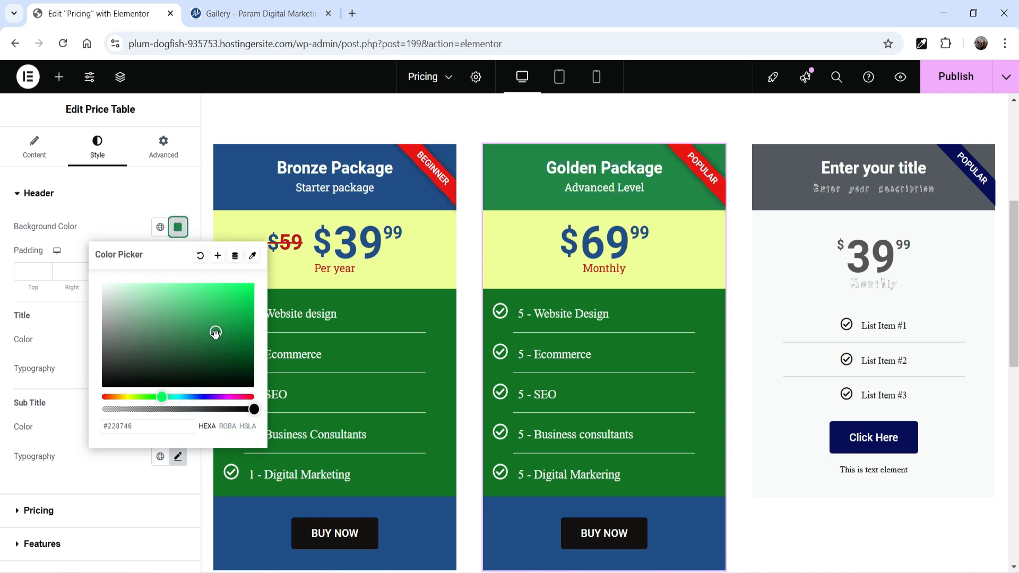
pyautogui.moveTo(215, 332); pyautogui.dragTo(254, 328)
pyautogui.click(710, 303)
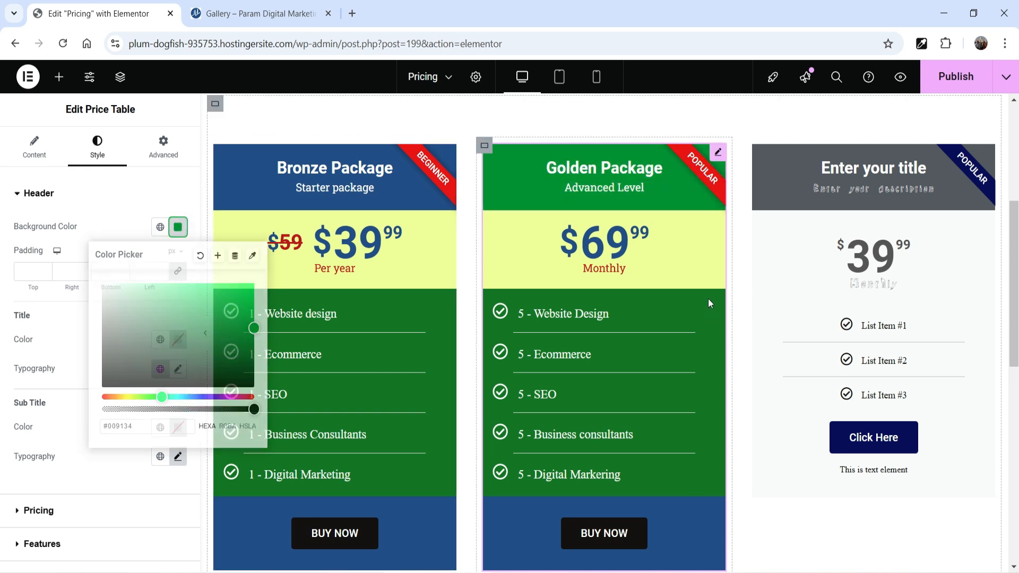
# Set the Golden Package feature list's background to the global Primary color #224E87
pyautogui.scroll(-3, 66, 400)
pyautogui.click(55, 402)
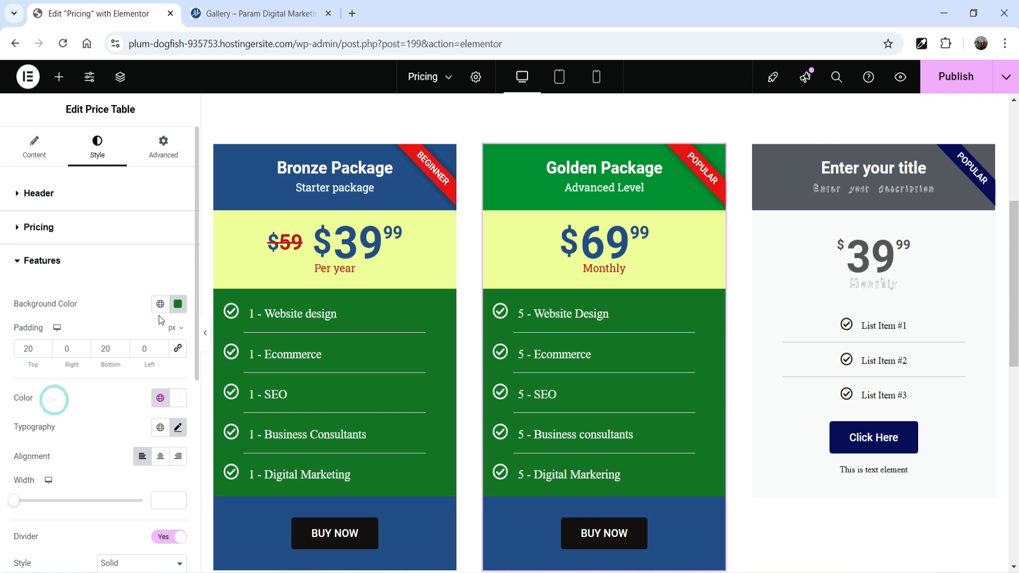
pyautogui.click(160, 304)
pyautogui.click(37, 367)
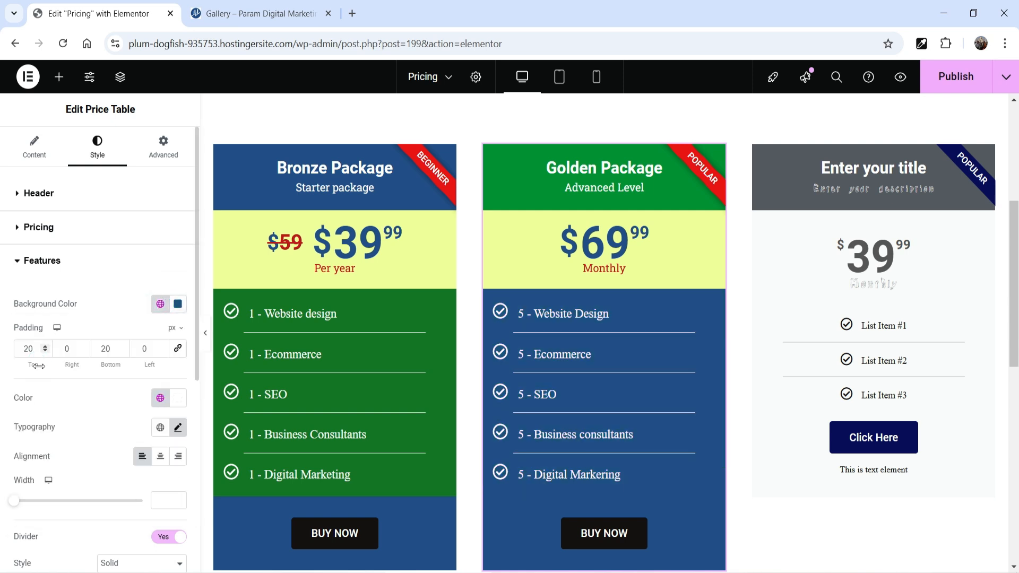
# Set the Golden Package footer's background to the global Text color #131111 and its button color to Primary #224E87
pyautogui.scroll(-4, 148, 384)
pyautogui.scroll(-3, 62, 352)
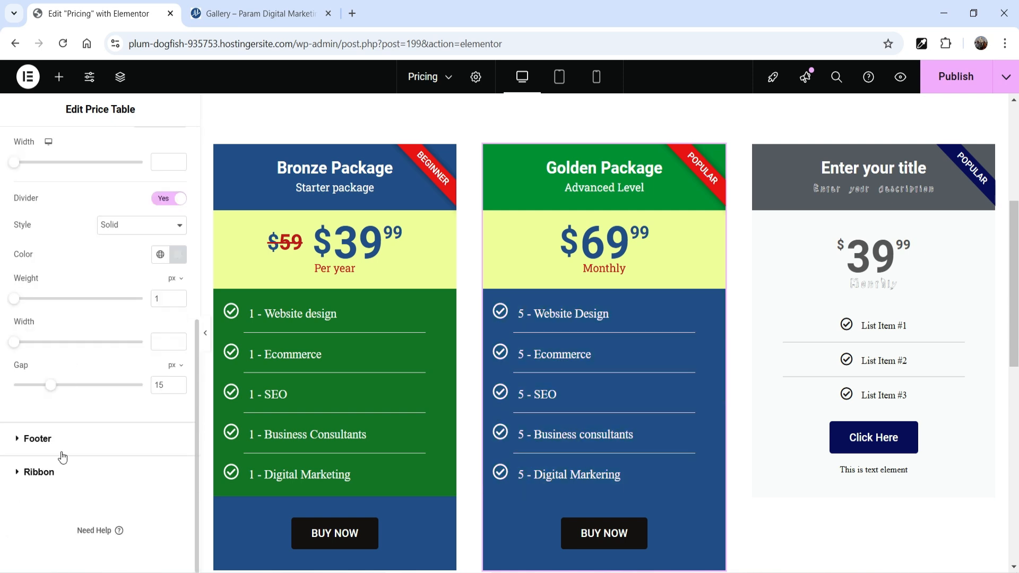
pyautogui.click(60, 445)
pyautogui.click(161, 327)
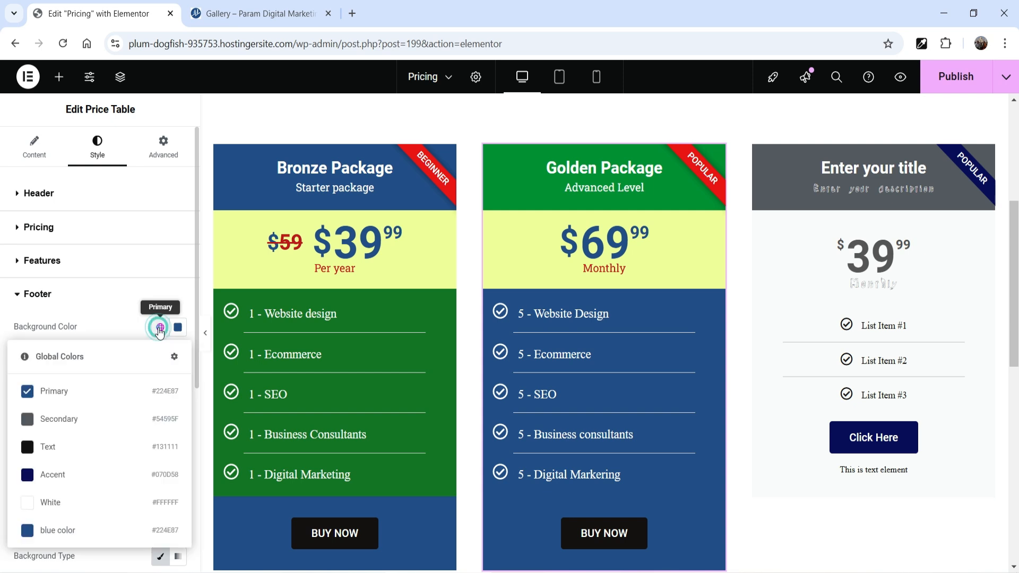
pyautogui.click(84, 447)
pyautogui.scroll(-4, 85, 450)
pyautogui.click(161, 308)
pyautogui.click(75, 371)
# Unlink the Golden Package container's margins and set its top margin to -30 px
pyautogui.scroll(1, 512, 237)
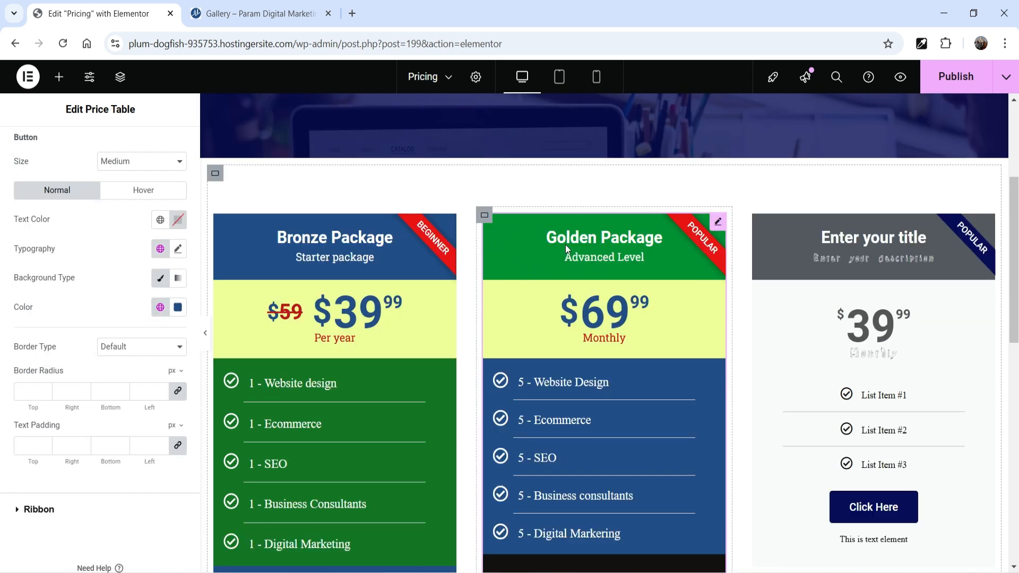
pyautogui.click(485, 218)
pyautogui.click(162, 149)
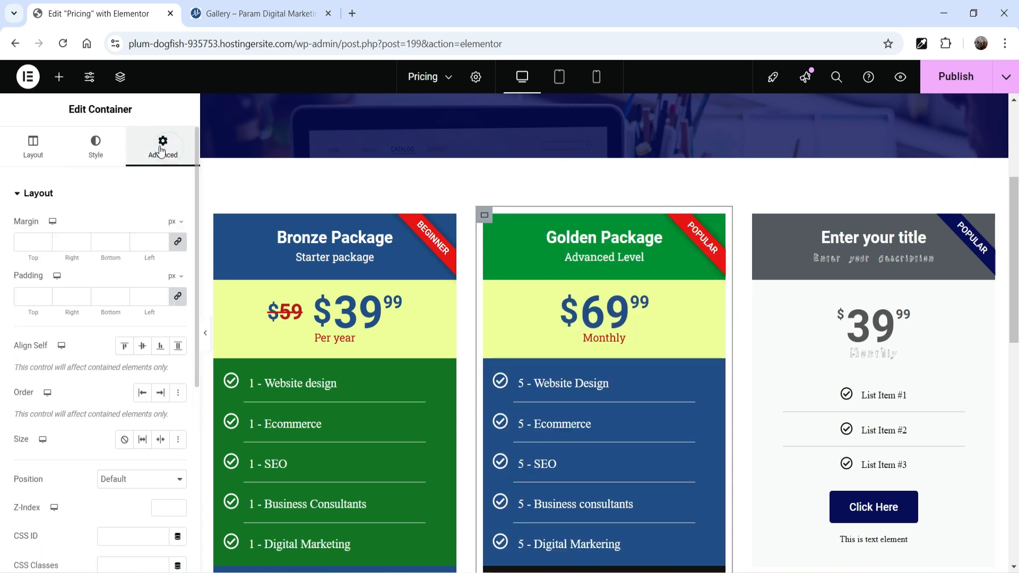
pyautogui.click(177, 243)
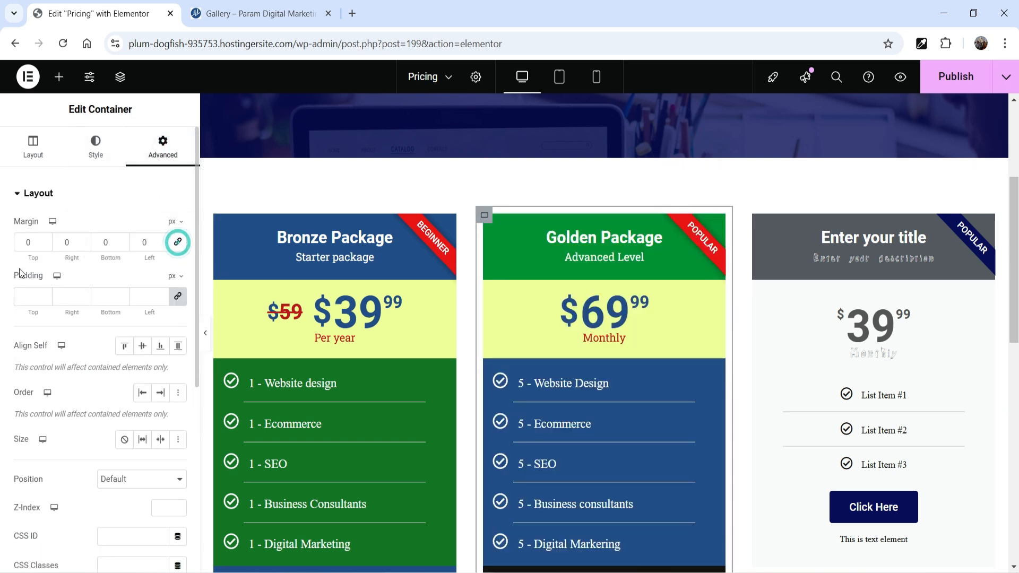
pyautogui.click(46, 247)
pyautogui.click(46, 246)
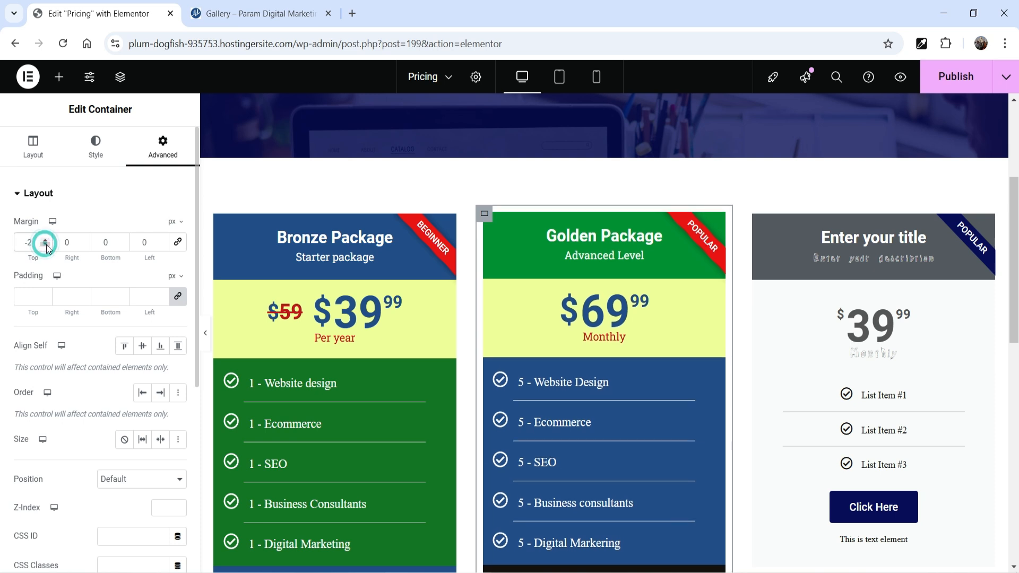
pyautogui.click(46, 246)
pyautogui.write('0')
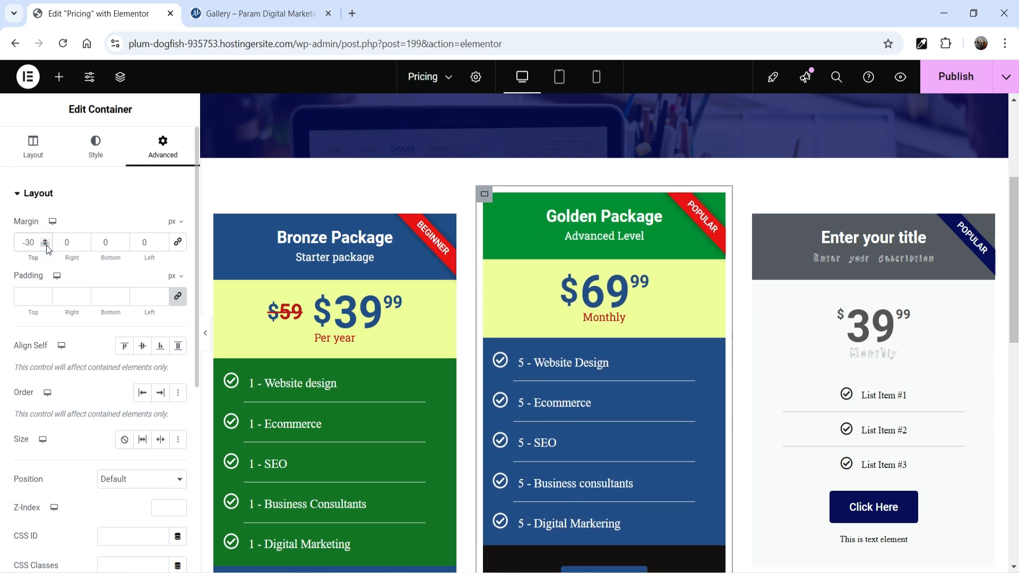
# Open the hover-state Transform settings of the Golden Package price table
pyautogui.click(718, 213)
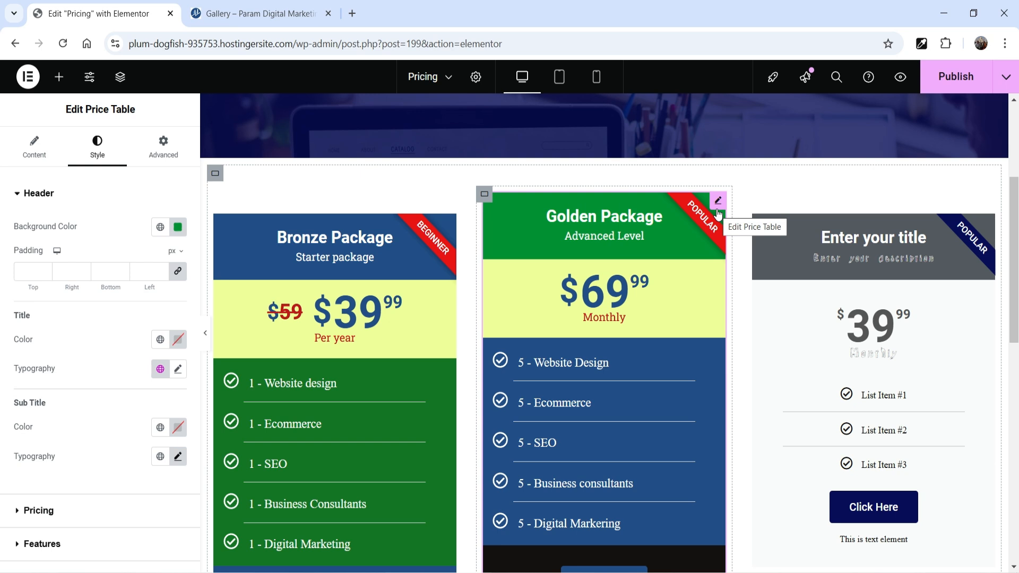
pyautogui.click(34, 148)
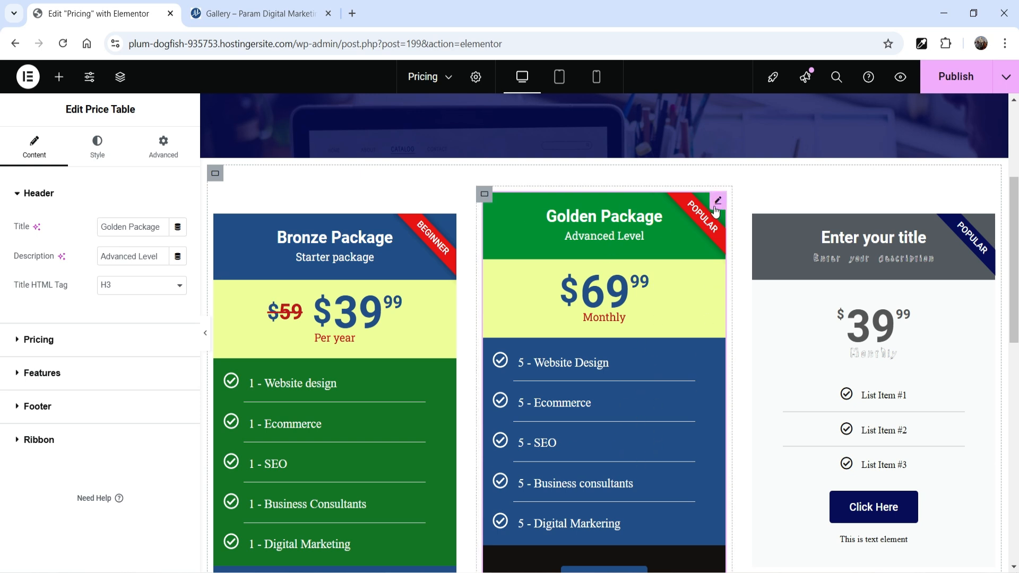
pyautogui.click(159, 168)
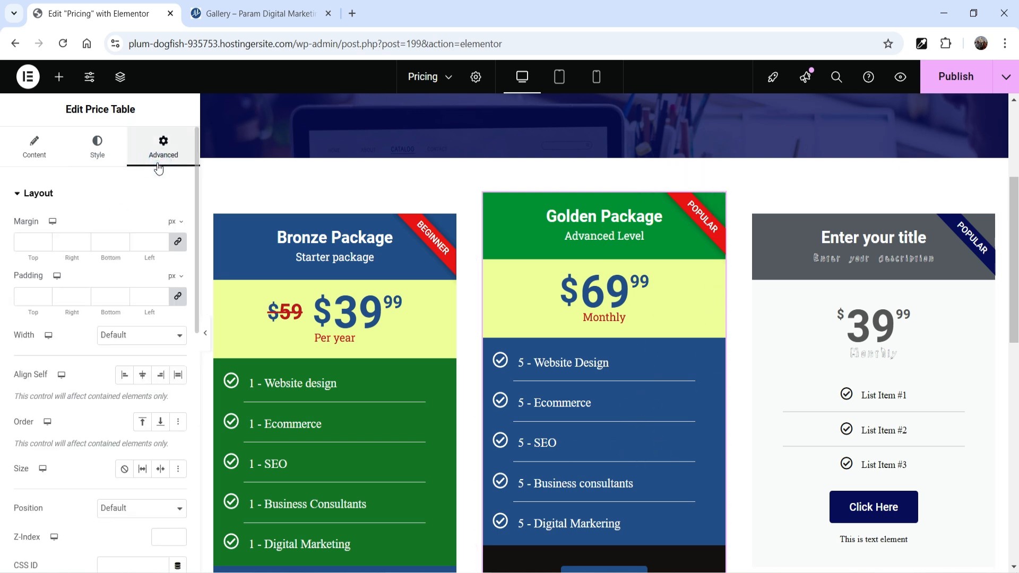
pyautogui.scroll(-9, 74, 382)
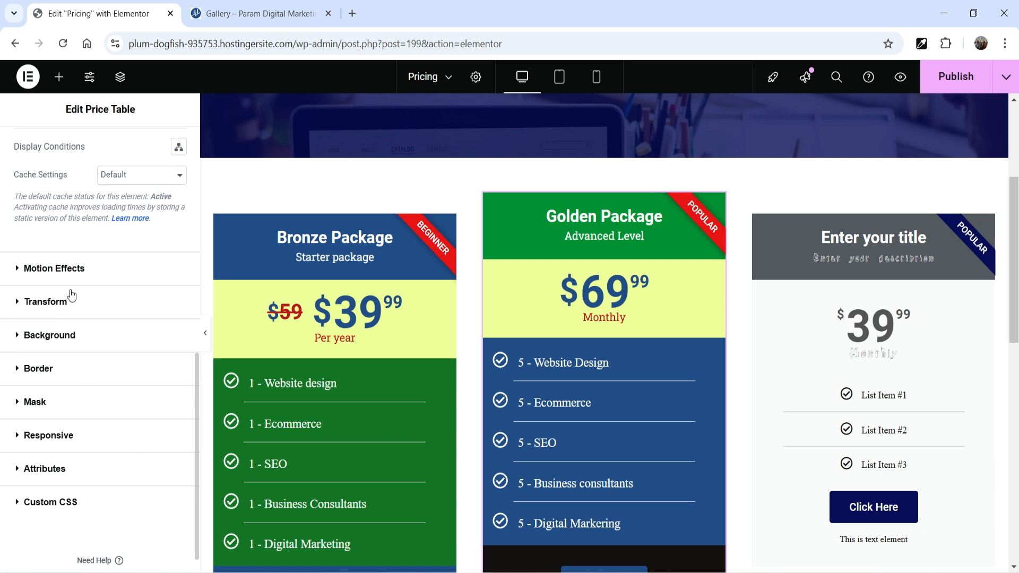
pyautogui.click(76, 308)
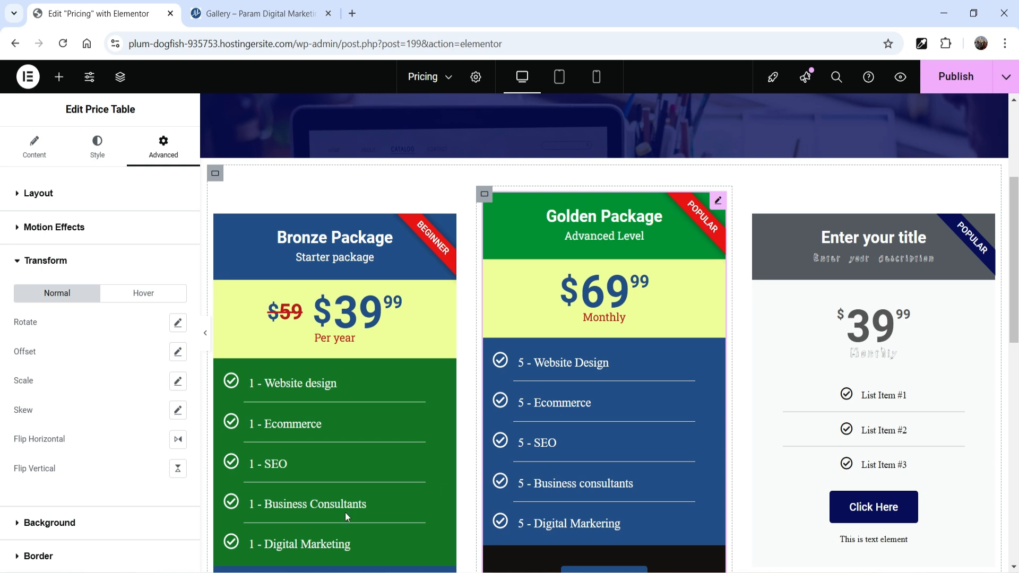
pyautogui.click(151, 297)
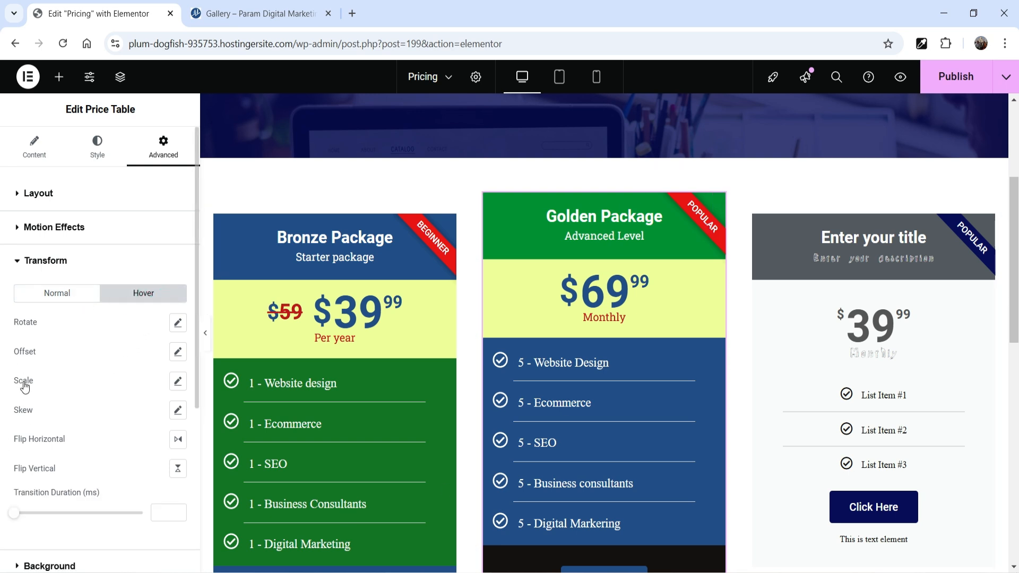
# Try hover scales of 0.3 and 1.1 on the Golden Package table, and reset the scale
pyautogui.click(177, 381)
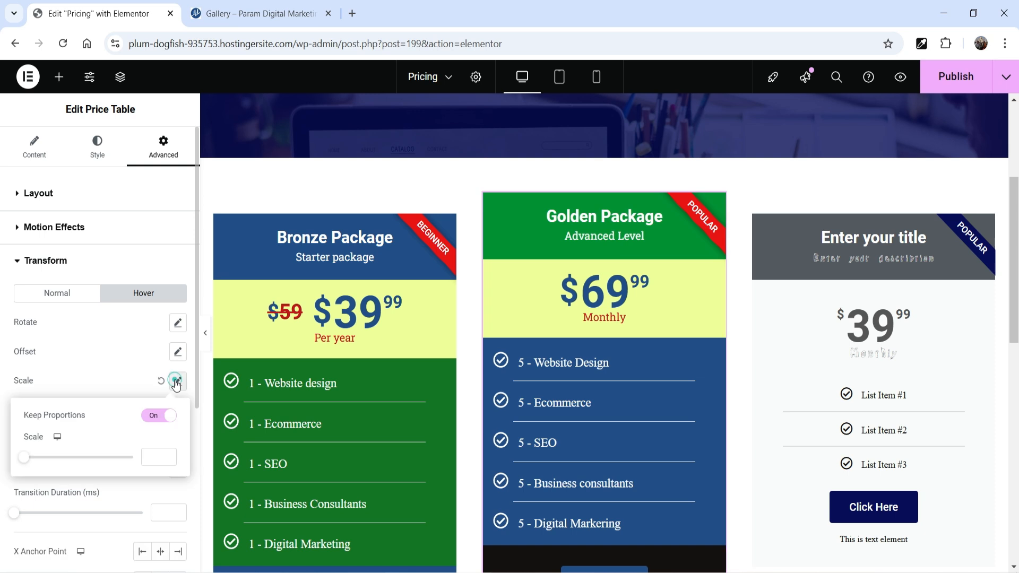
pyautogui.moveTo(26, 462); pyautogui.dragTo(36, 463)
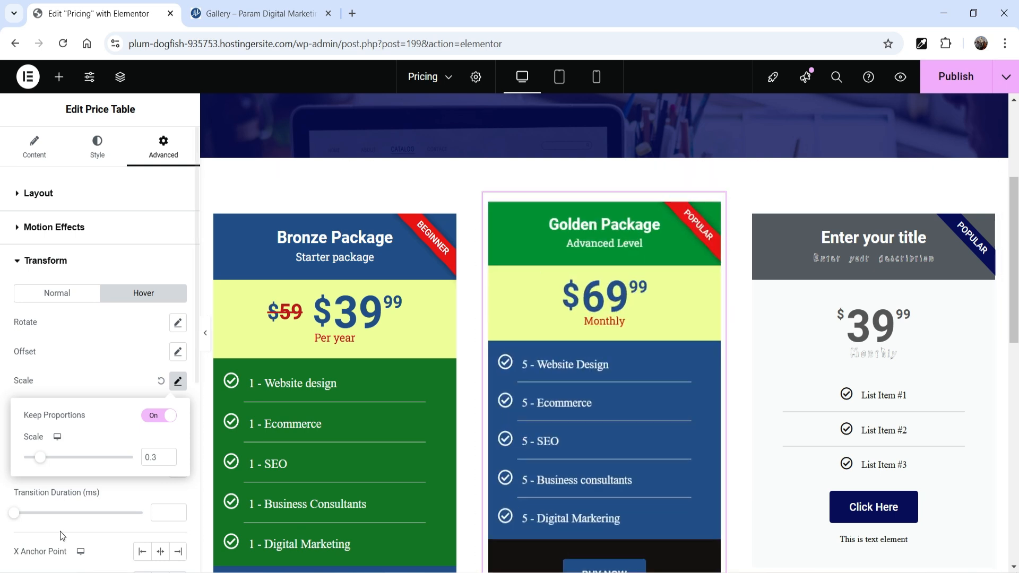
pyautogui.moveTo(40, 457); pyautogui.dragTo(83, 457)
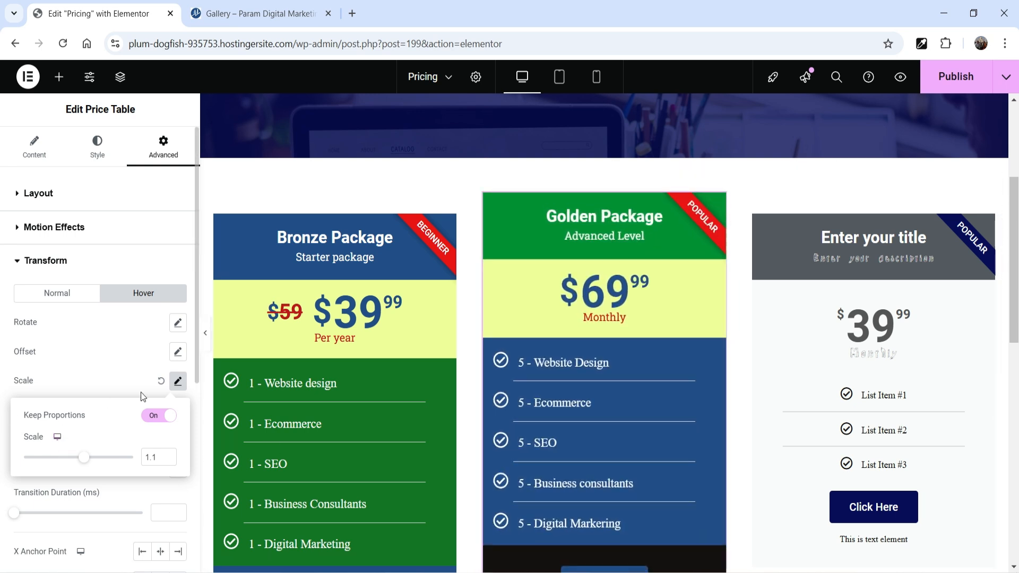
pyautogui.click(162, 386)
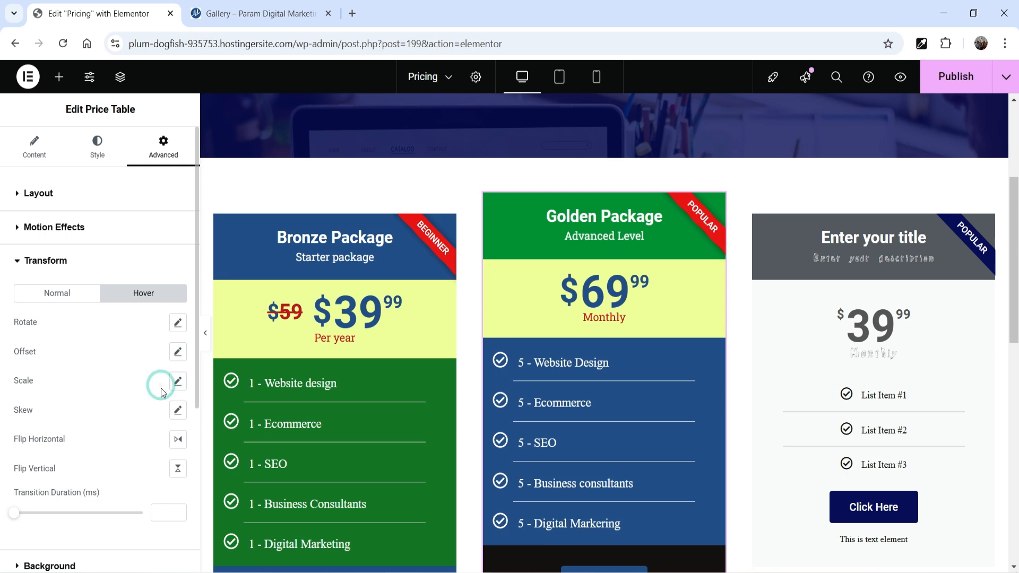
# Try a hover skew of 13 degrees in both X and Y on the Golden Package table, and reset it
pyautogui.click(177, 411)
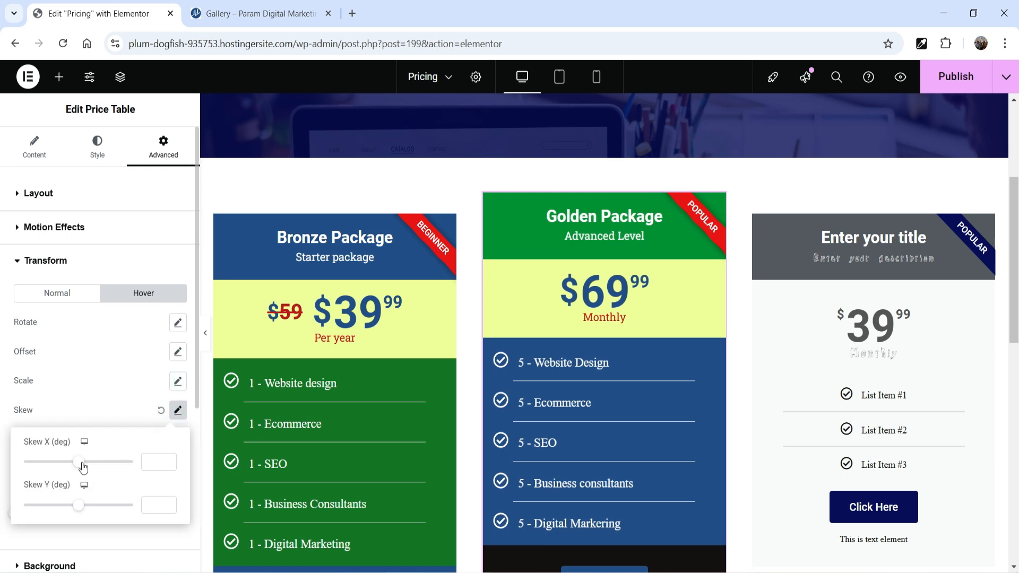
pyautogui.moveTo(83, 466); pyautogui.dragTo(83, 467)
pyautogui.moveTo(78, 504); pyautogui.dragTo(80, 505)
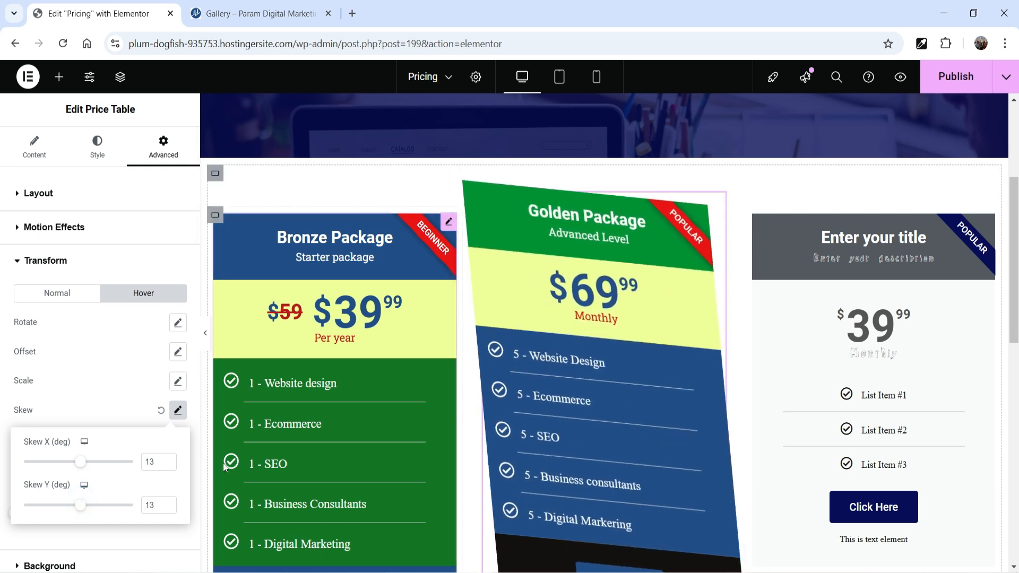
pyautogui.click(161, 411)
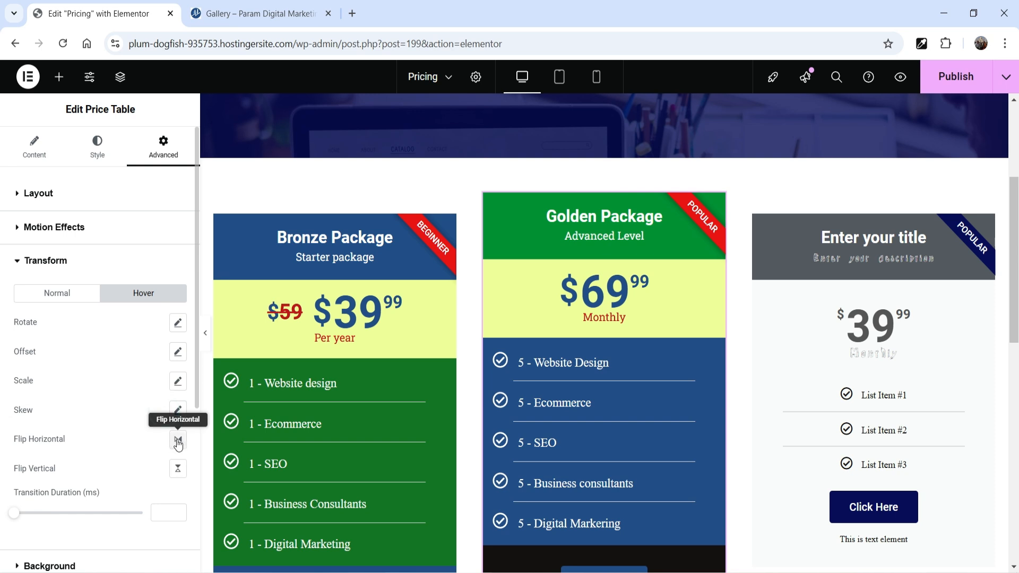
# Give the Golden Package table a slight clockwise rotation on hover
pyautogui.click(178, 323)
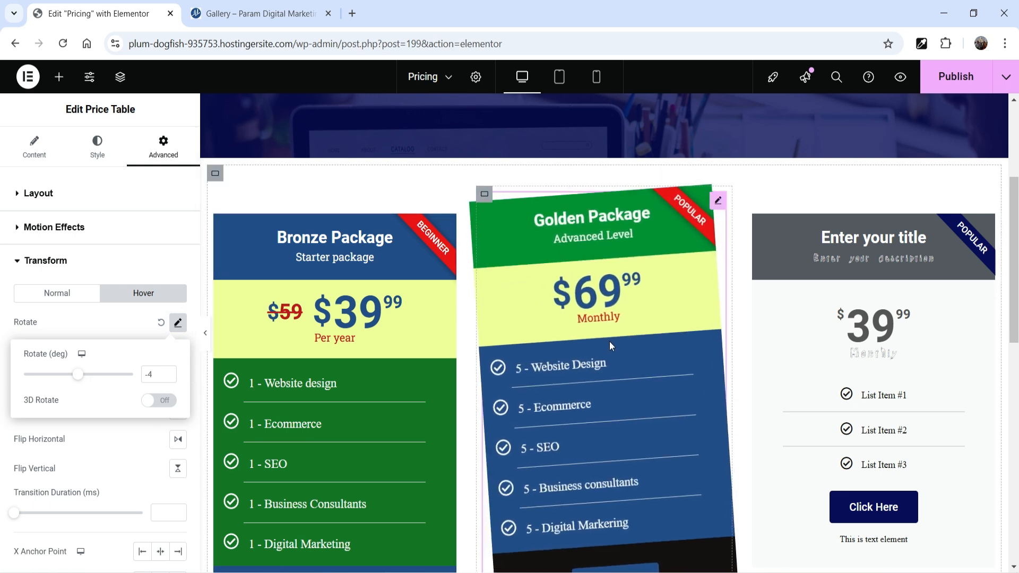
pyautogui.moveTo(78, 375); pyautogui.dragTo(82, 377)
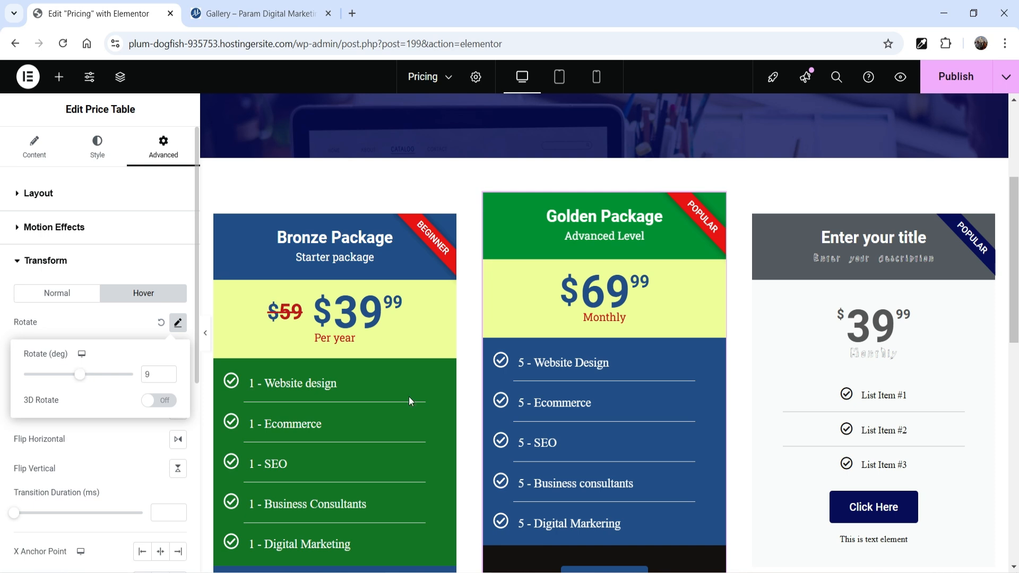
pyautogui.click(169, 378)
pyautogui.click(168, 378)
pyautogui.click(168, 378)
# Delete the third column's placeholder price table and paste a copy of the Bronze Package table in its place
pyautogui.rightClick(991, 229)
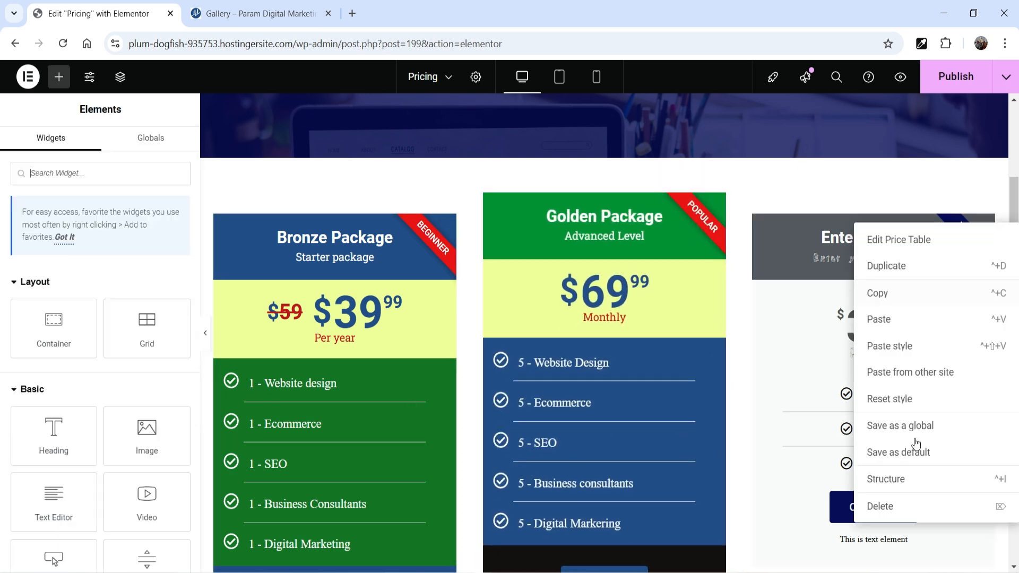
pyautogui.click(905, 506)
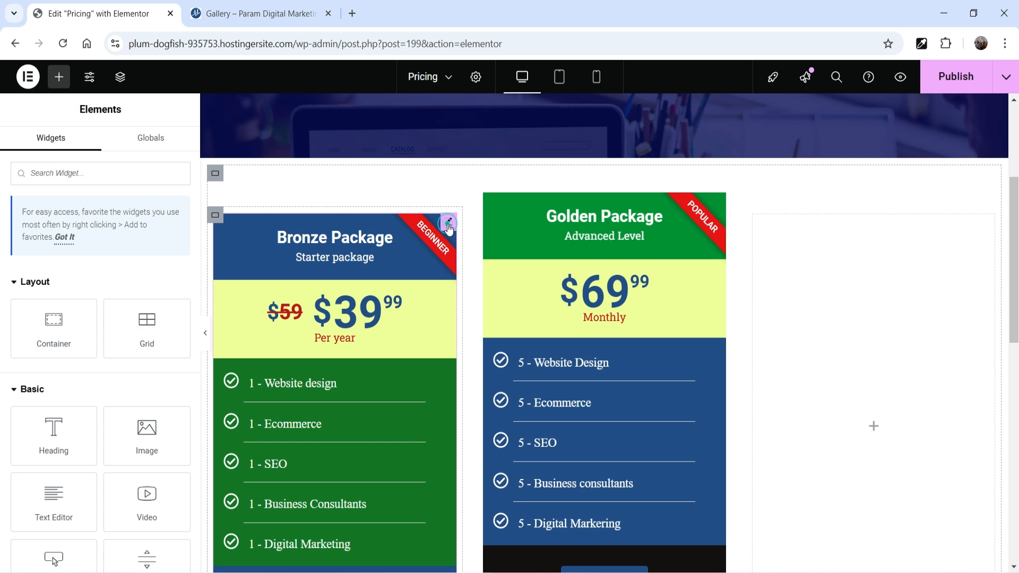
pyautogui.rightClick(448, 228)
pyautogui.click(467, 292)
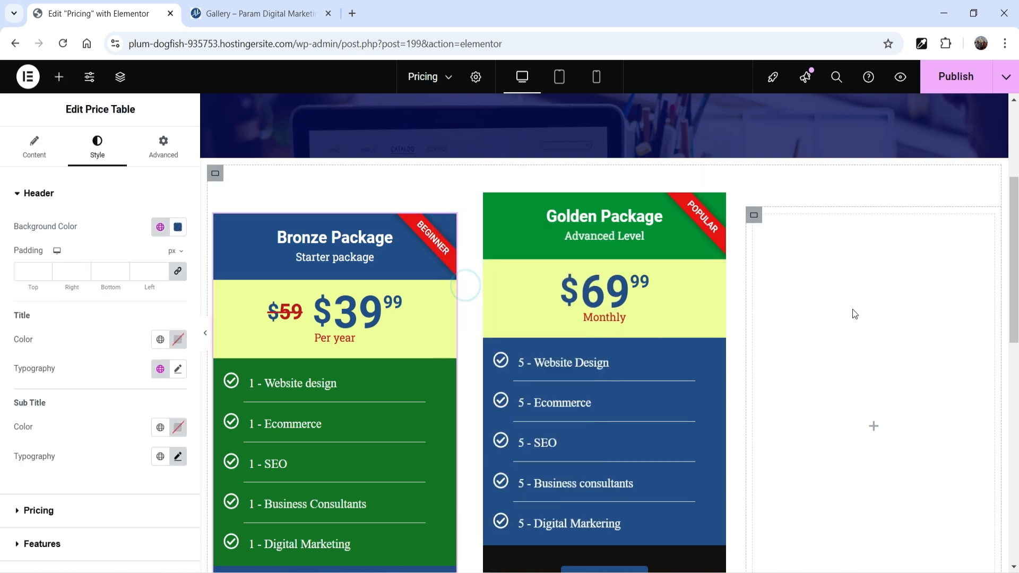
pyautogui.rightClick(853, 309)
pyautogui.click(887, 343)
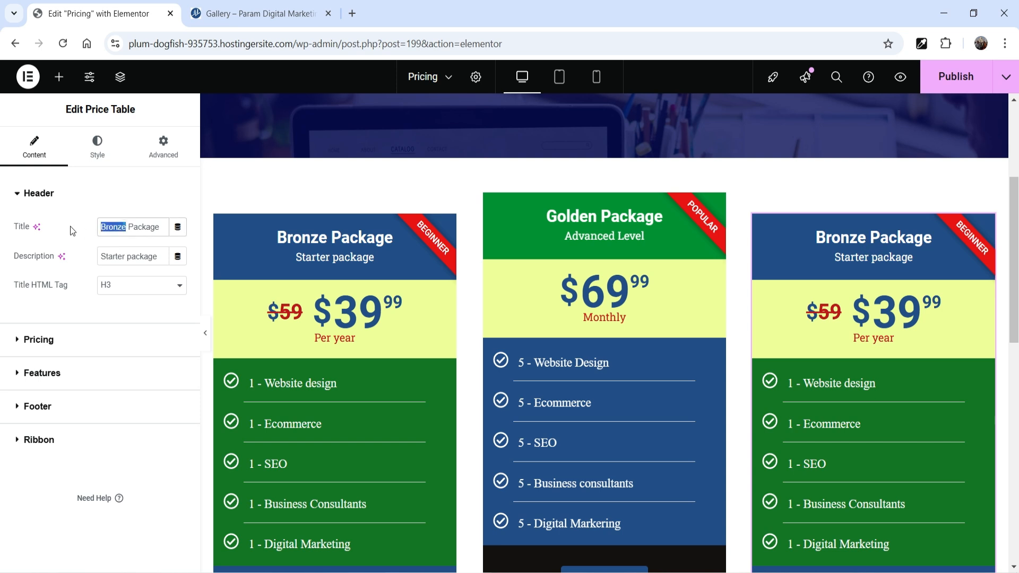
# Change the third table's title to "Silver Package" and its price to 49.99
pyautogui.write('Silver')
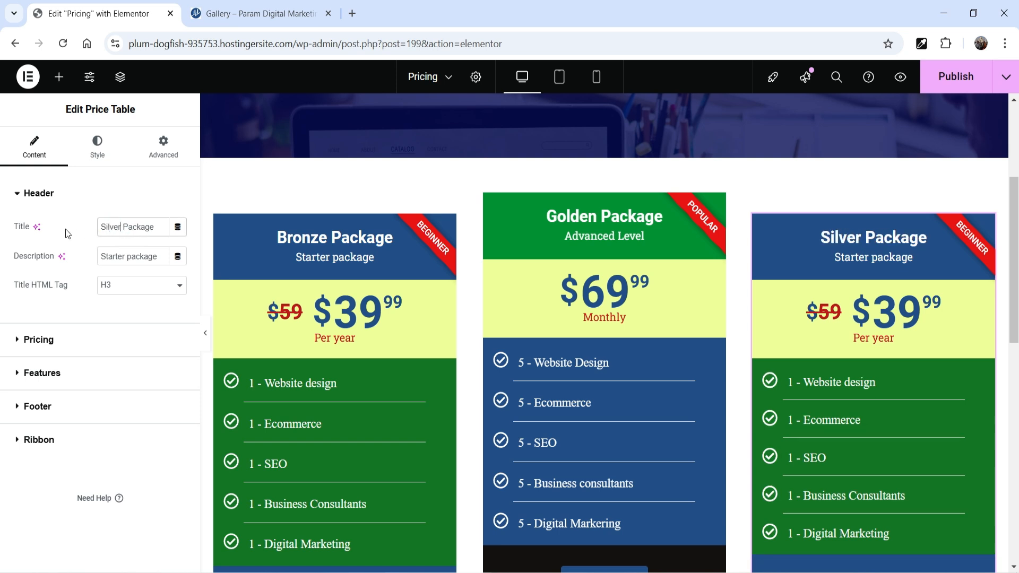
pyautogui.click(112, 341)
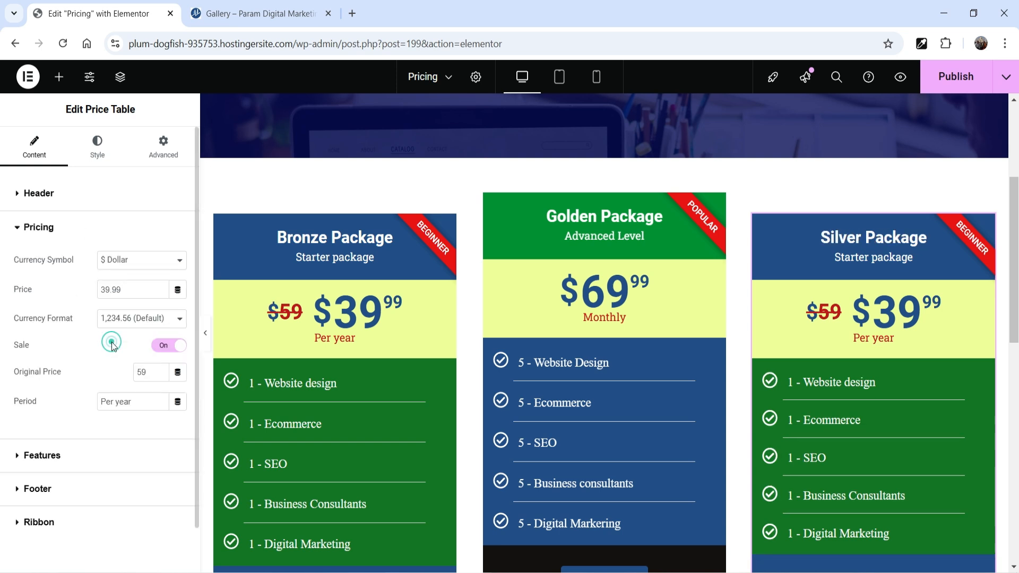
pyautogui.moveTo(104, 289); pyautogui.dragTo(76, 290)
pyautogui.write('4')
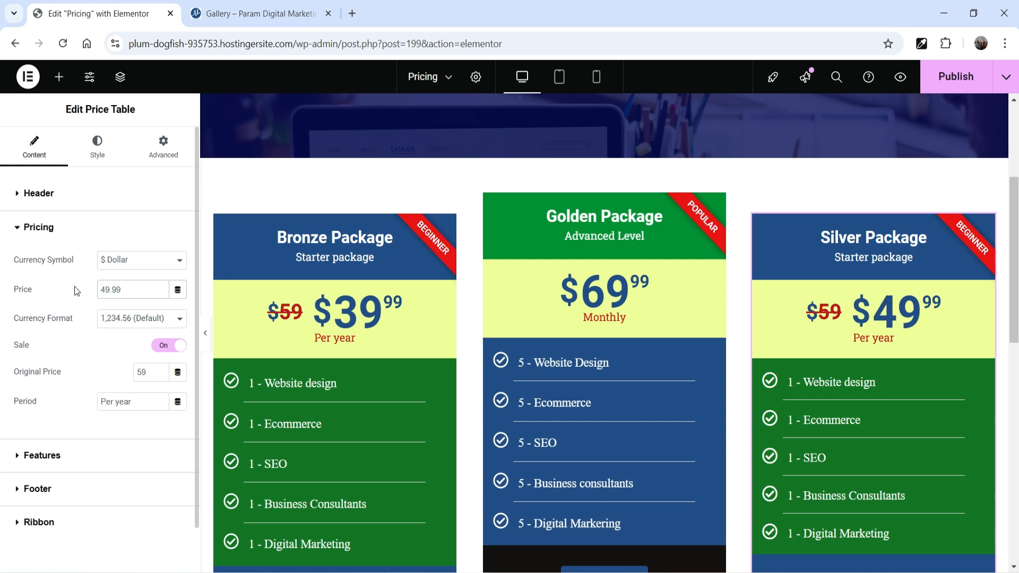
# Publish the Pricing page with its three package tables
pyautogui.scroll(-2, 1014, 330)
pyautogui.click(969, 342)
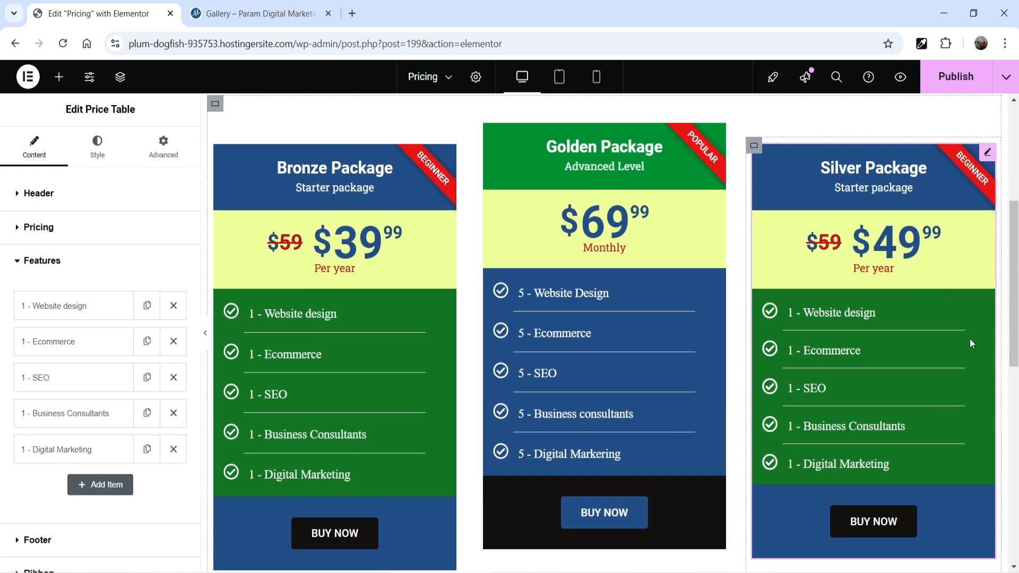
pyautogui.scroll(-5, 967, 339)
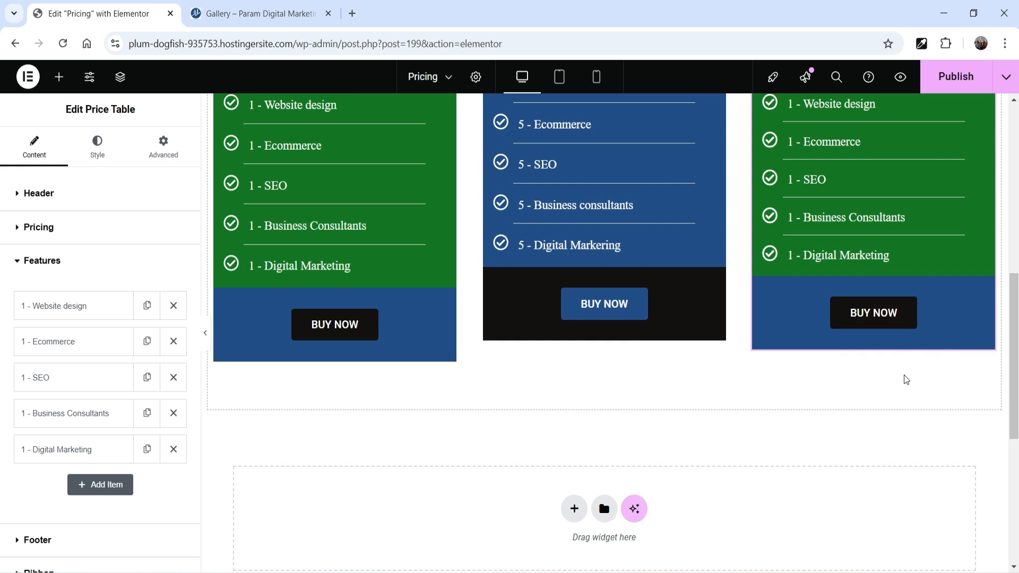
pyautogui.scroll(10, 853, 409)
pyautogui.click(953, 81)
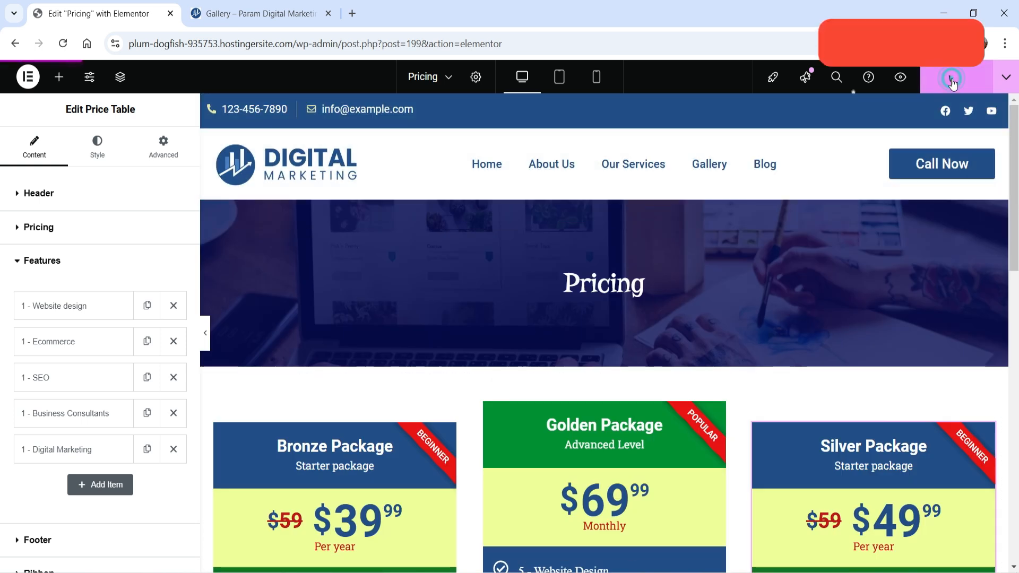
# View the live Pricing page and examine the three packages' layout and the Golden Package's hover effect
pyautogui.click(1006, 77)
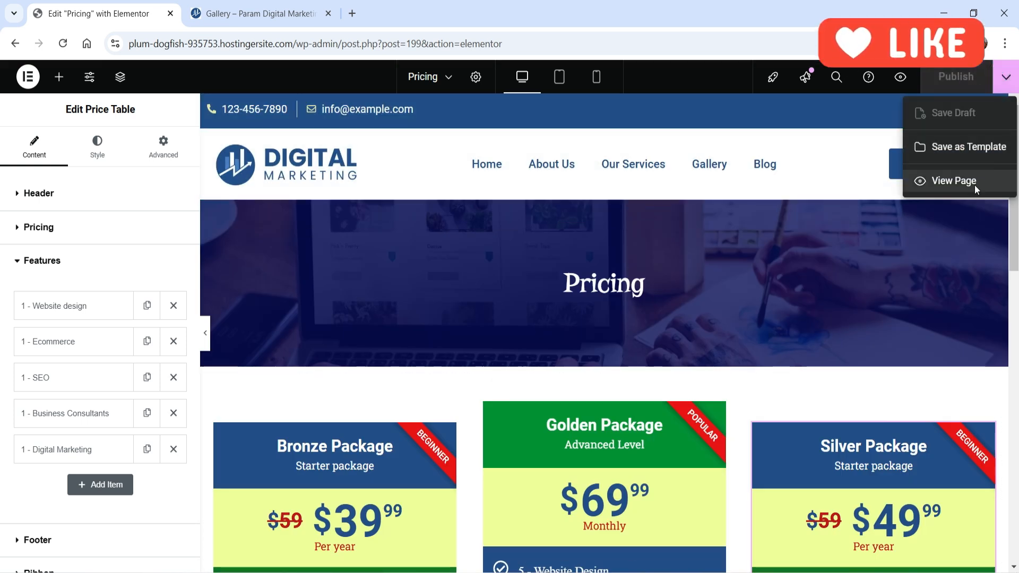
pyautogui.click(975, 185)
pyautogui.scroll(-3, 1, 225)
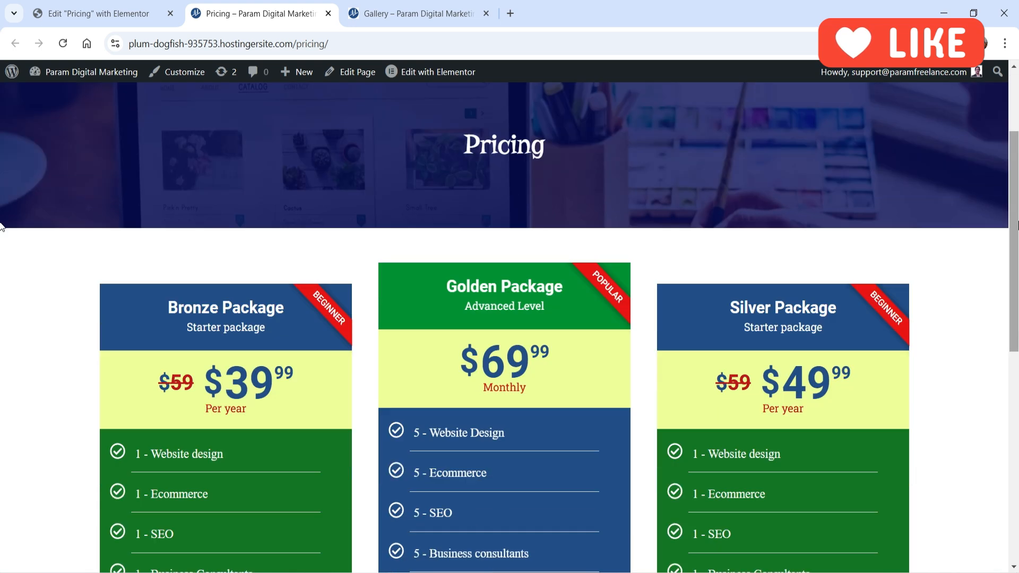
pyautogui.scroll(-4, 2, 225)
pyautogui.scroll(3, 1000, 224)
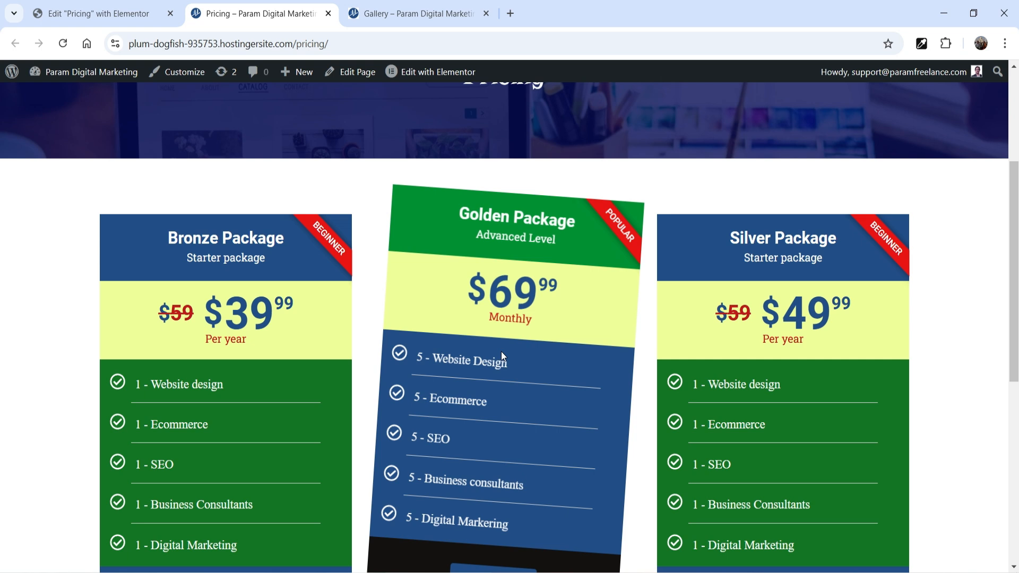
pyautogui.scroll(1, 1001, 287)
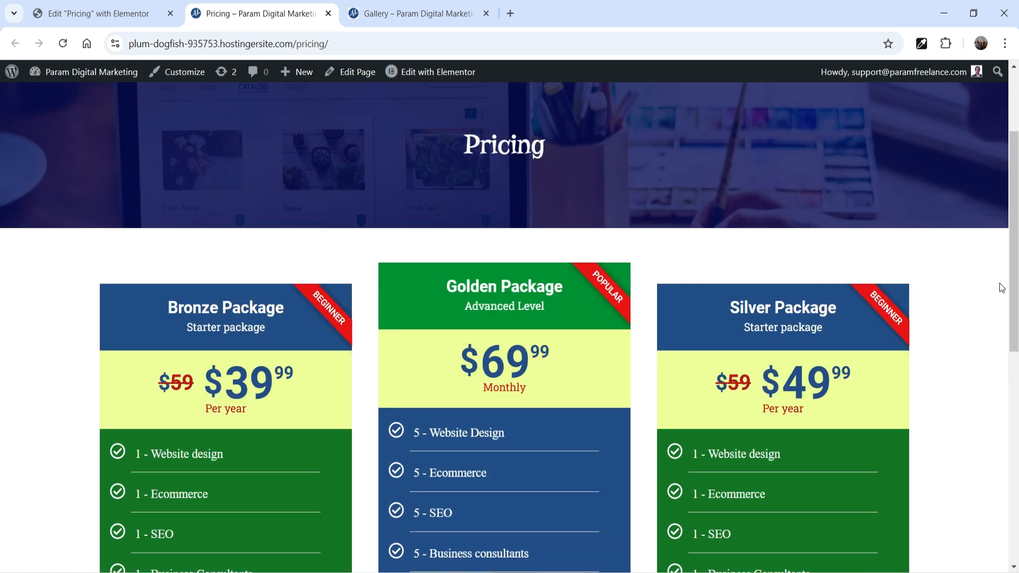